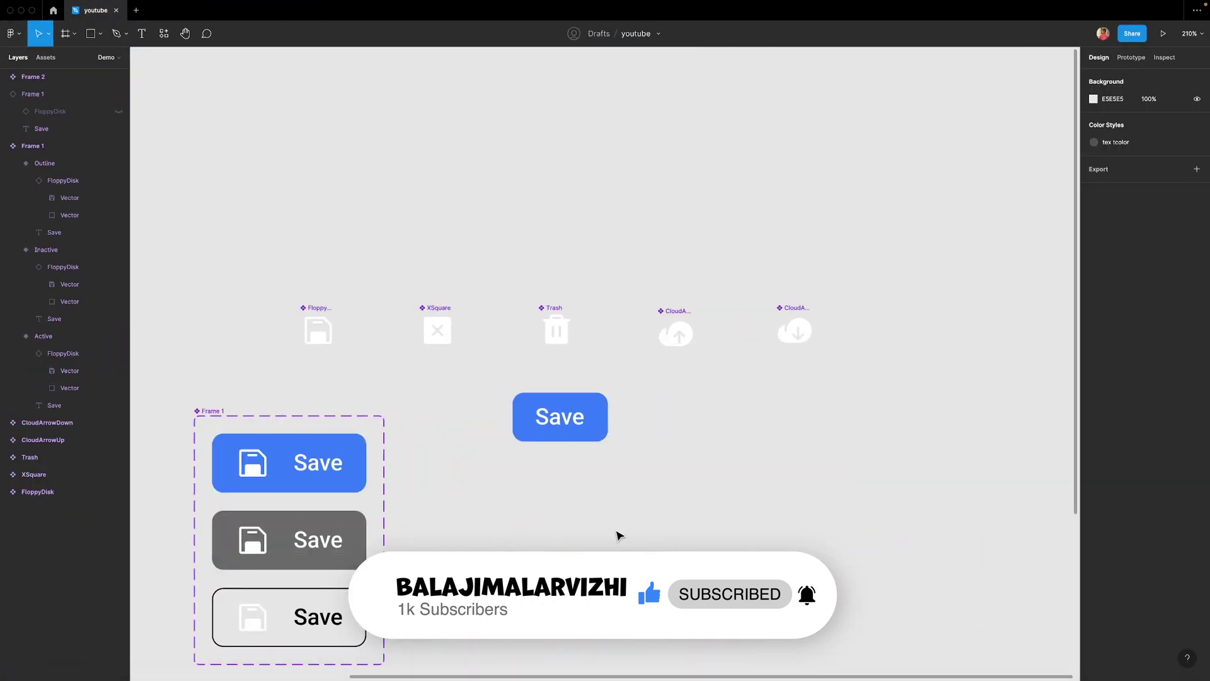
Switch on Show Floppy so the Save button instance displays its floppy-disk icon
{"action": "left_click", "coordinate": [571, 414]}
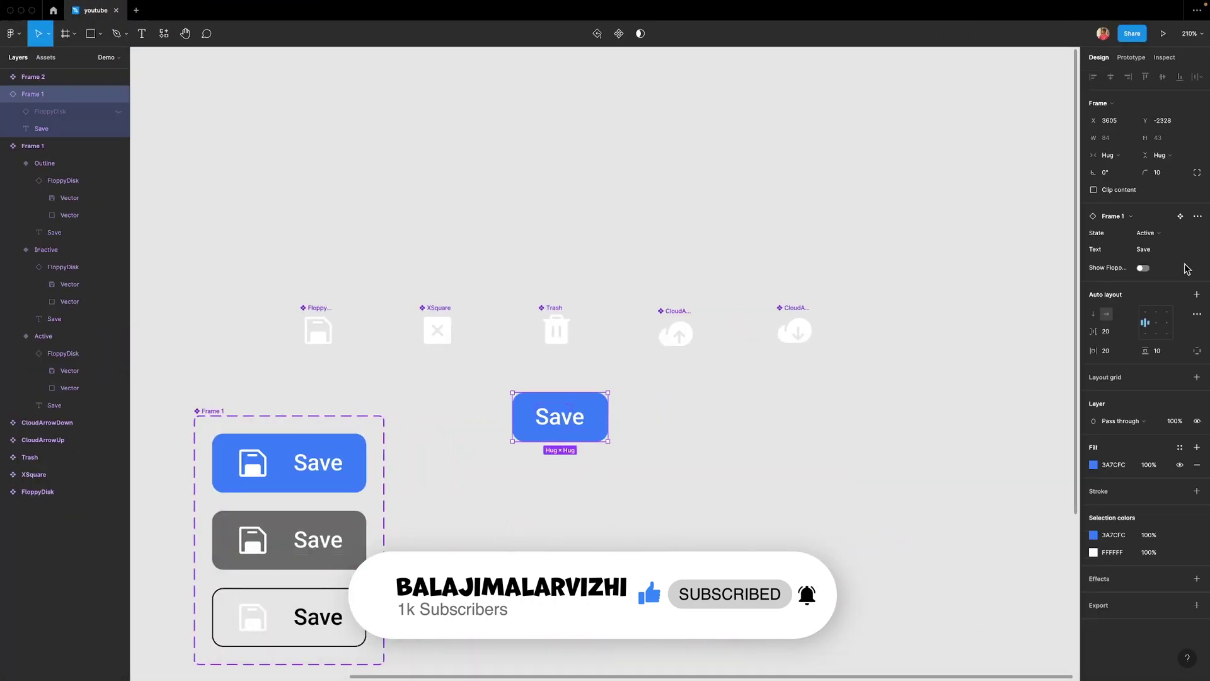
{"action": "left_click", "coordinate": [1142, 268]}
{"action": "left_click", "coordinate": [557, 519]}
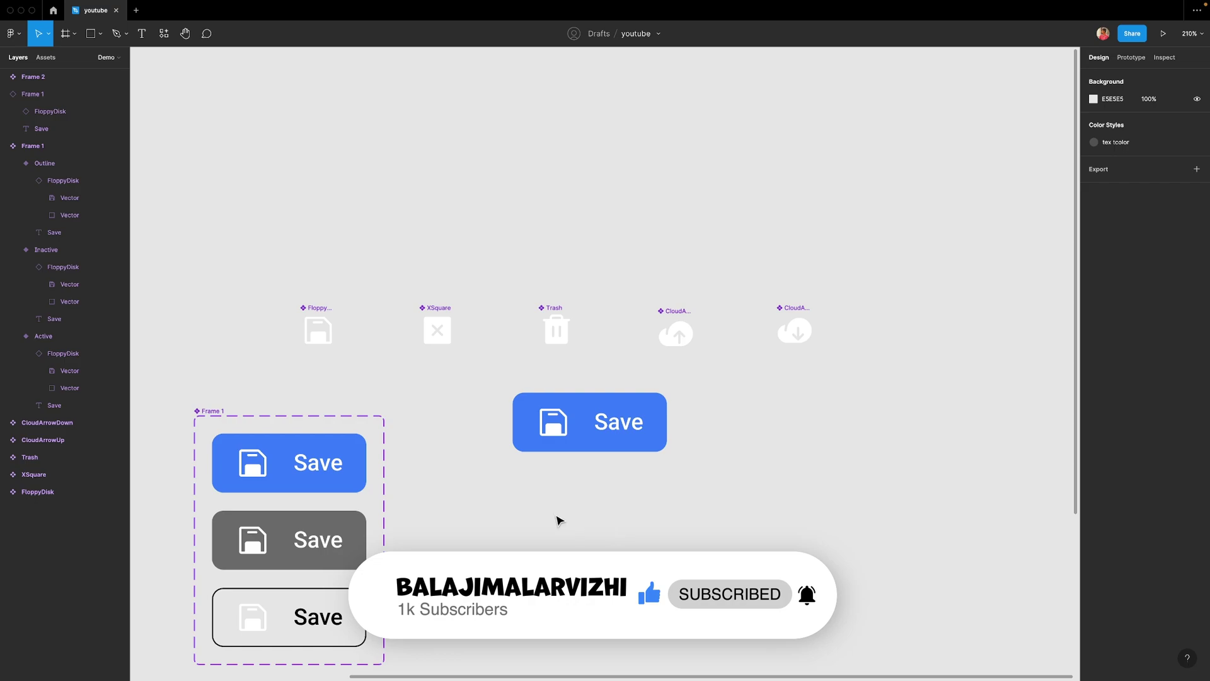
{"action": "scroll", "coordinate": [555, 518], "scroll_direction": "up", "scroll_amount": 3}
{"action": "scroll", "coordinate": [579, 493], "scroll_direction": "up", "scroll_amount": 5}
{"action": "scroll", "coordinate": [579, 493], "scroll_direction": "down", "scroll_amount": 3}
{"action": "scroll", "coordinate": [577, 492], "scroll_direction": "down", "scroll_amount": 3}
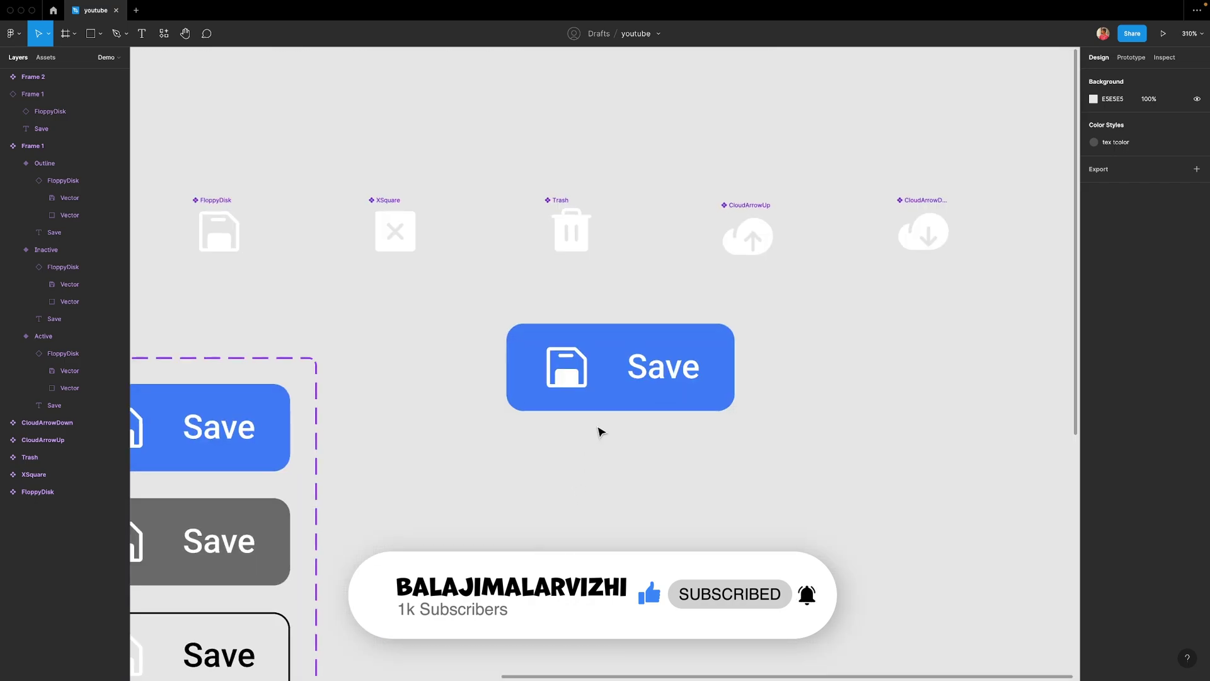
Cycle the instance's State through Inactive and Outline, then back to Active
{"action": "left_click", "coordinate": [600, 404]}
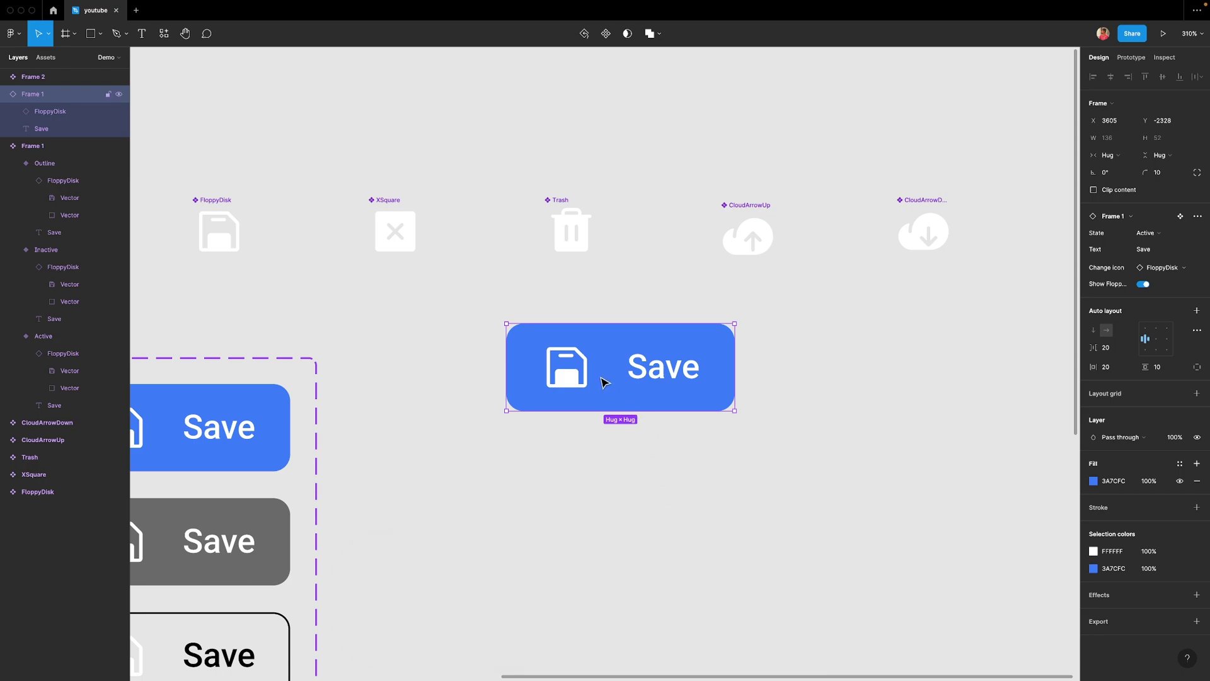
{"action": "mouse_move", "coordinate": [42, 129]}
{"action": "left_click", "coordinate": [1161, 237]}
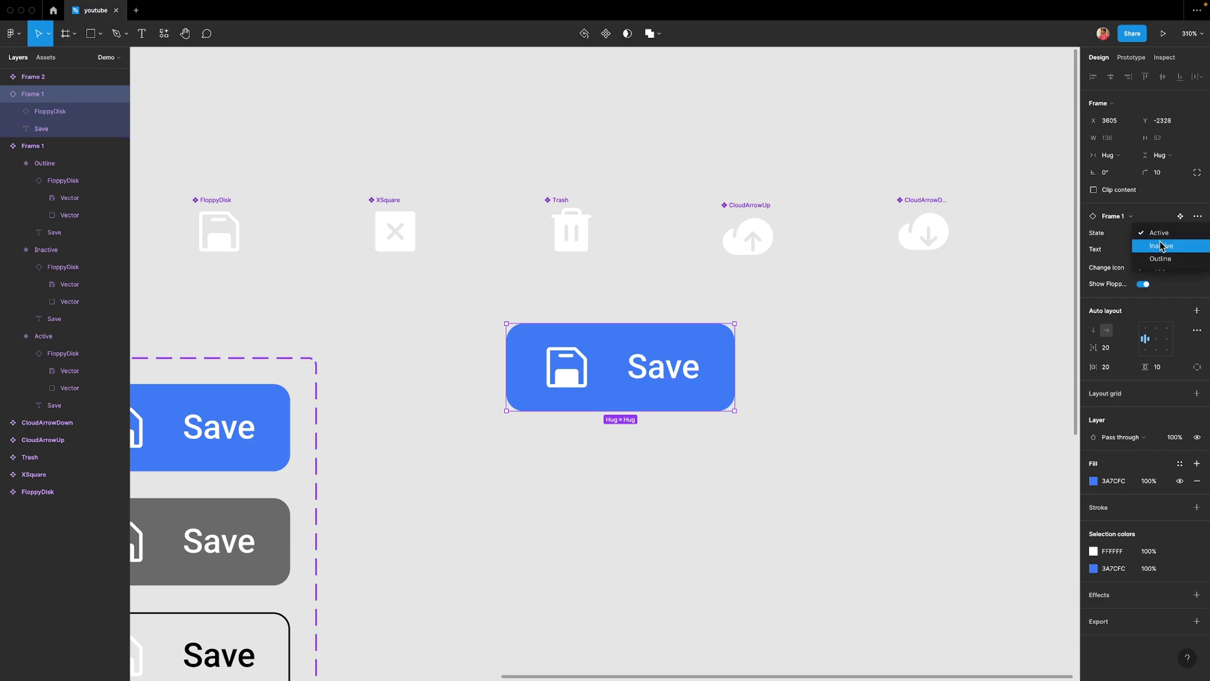
{"action": "left_click", "coordinate": [1162, 244]}
{"action": "left_click", "coordinate": [1163, 237]}
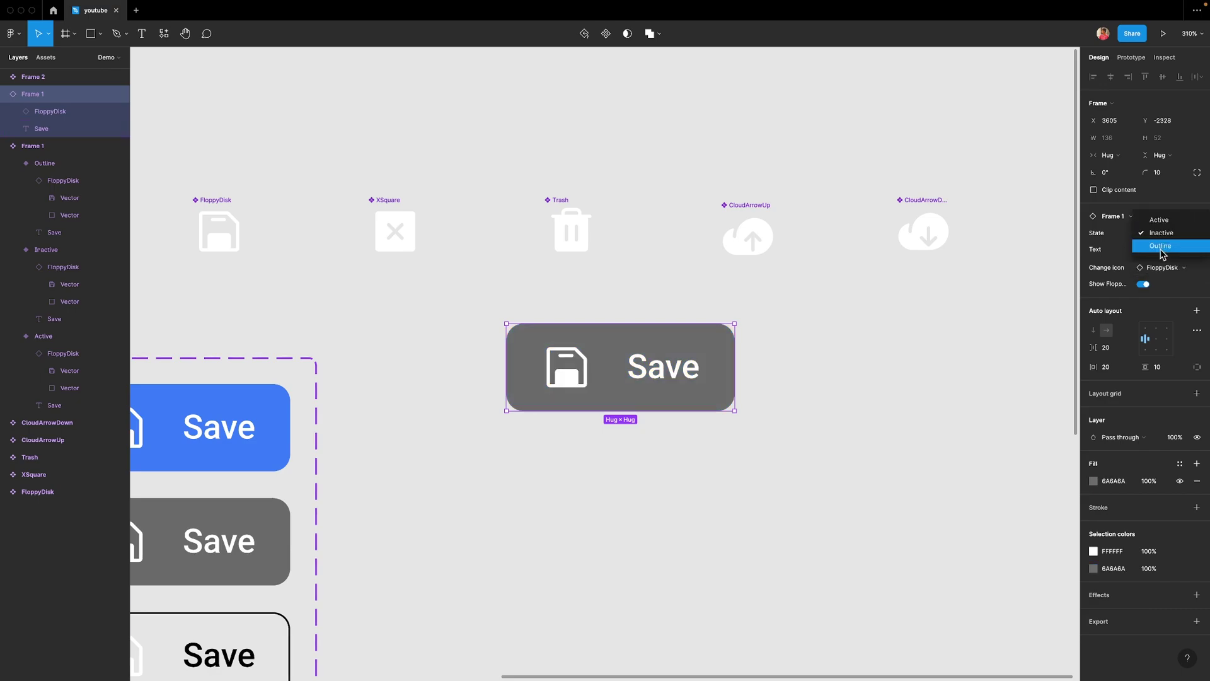
{"action": "left_click", "coordinate": [1163, 247]}
{"action": "left_click", "coordinate": [1160, 235]}
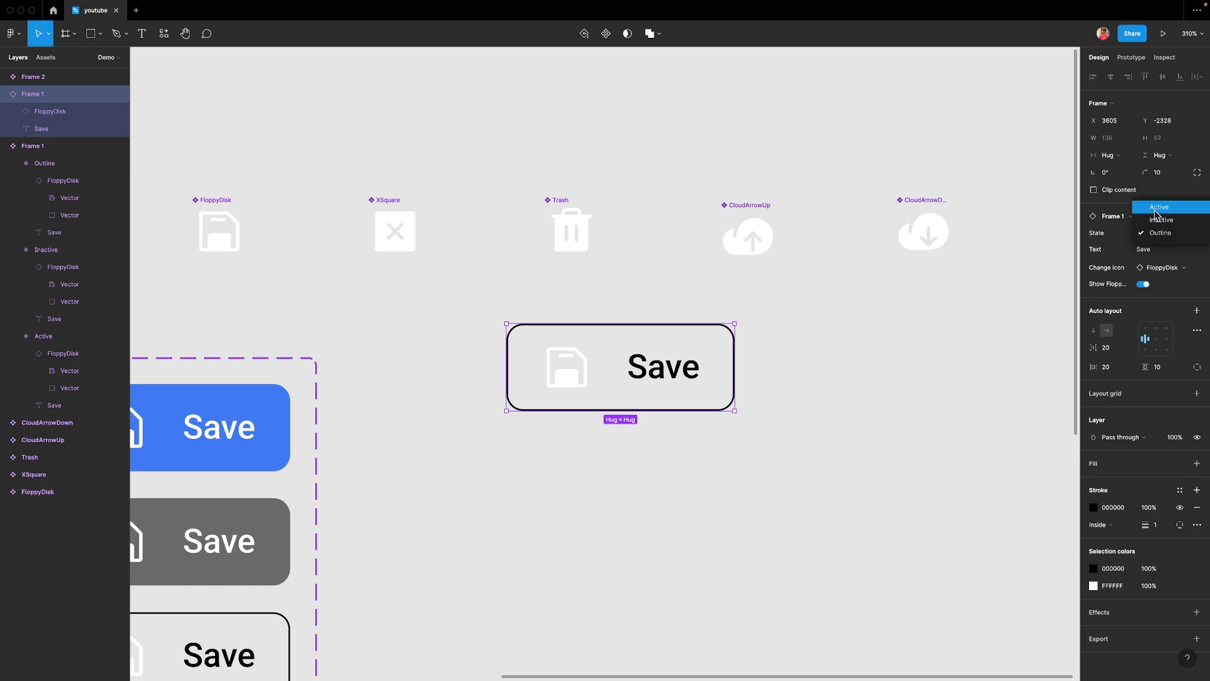
{"action": "left_click", "coordinate": [1158, 207]}
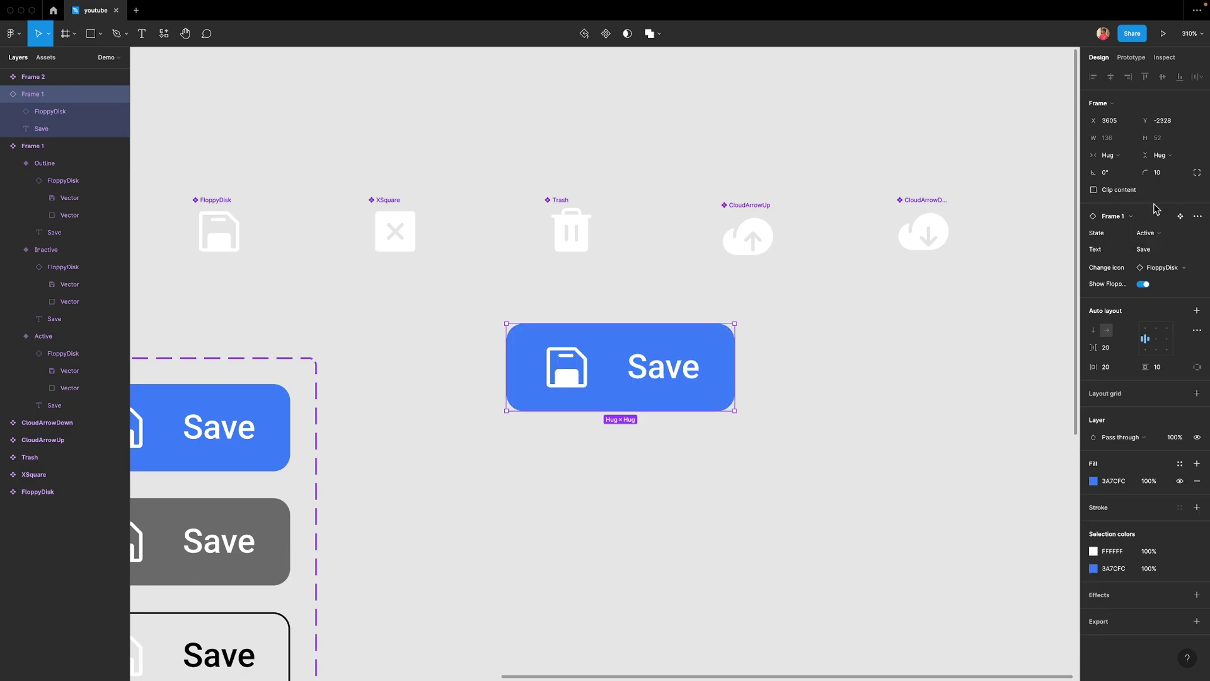
Change the button instance's Text property to 'Download'
{"action": "left_click", "coordinate": [1152, 252]}
{"action": "type", "text": "Download"}
{"action": "key", "text": "Return"}
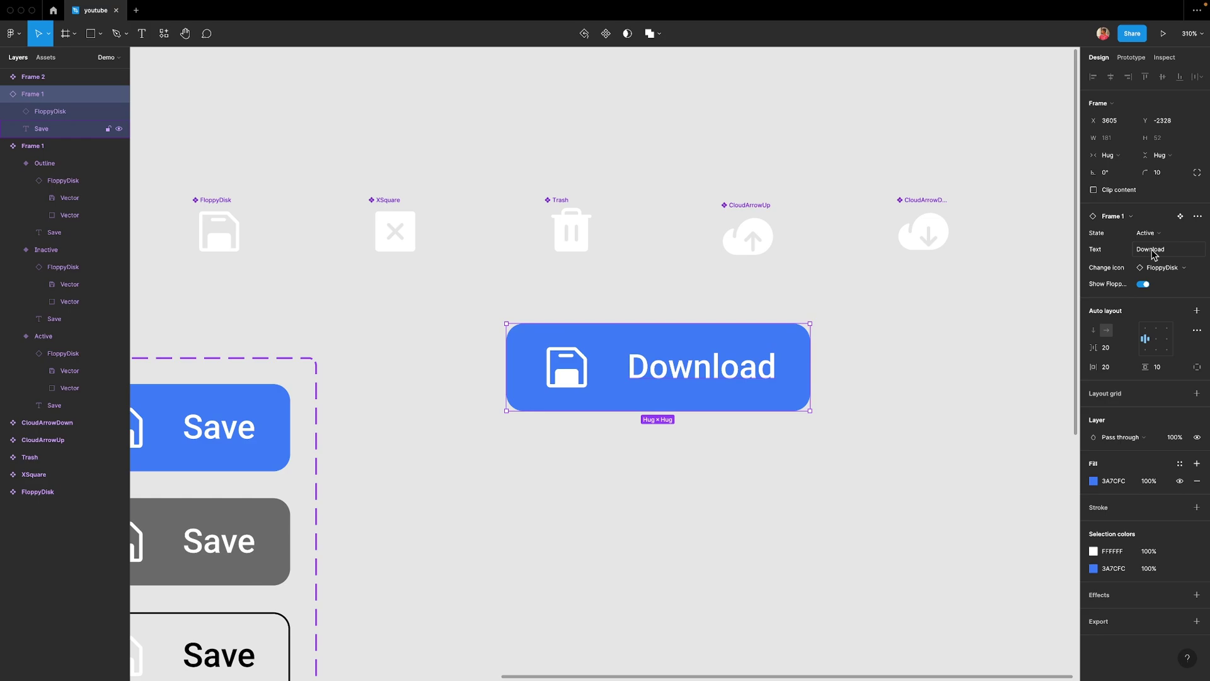
{"action": "left_click", "coordinate": [735, 529]}
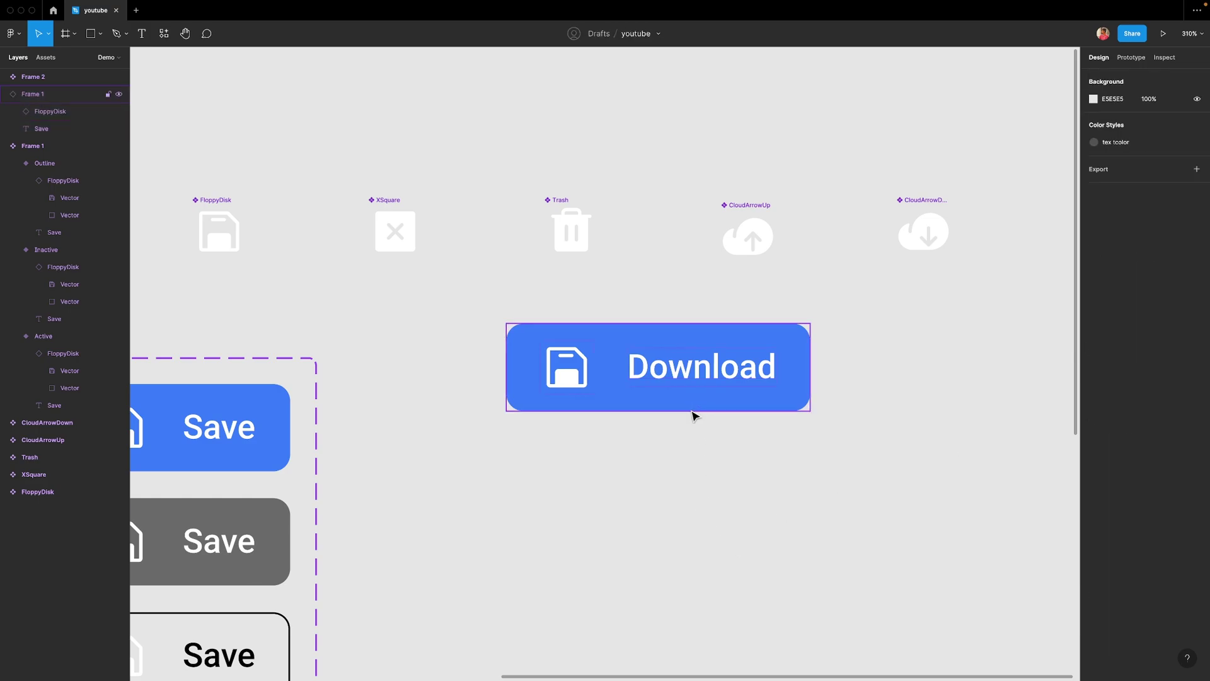
Swap the Download button's icon to CloudArrowDown
{"action": "left_click", "coordinate": [570, 405]}
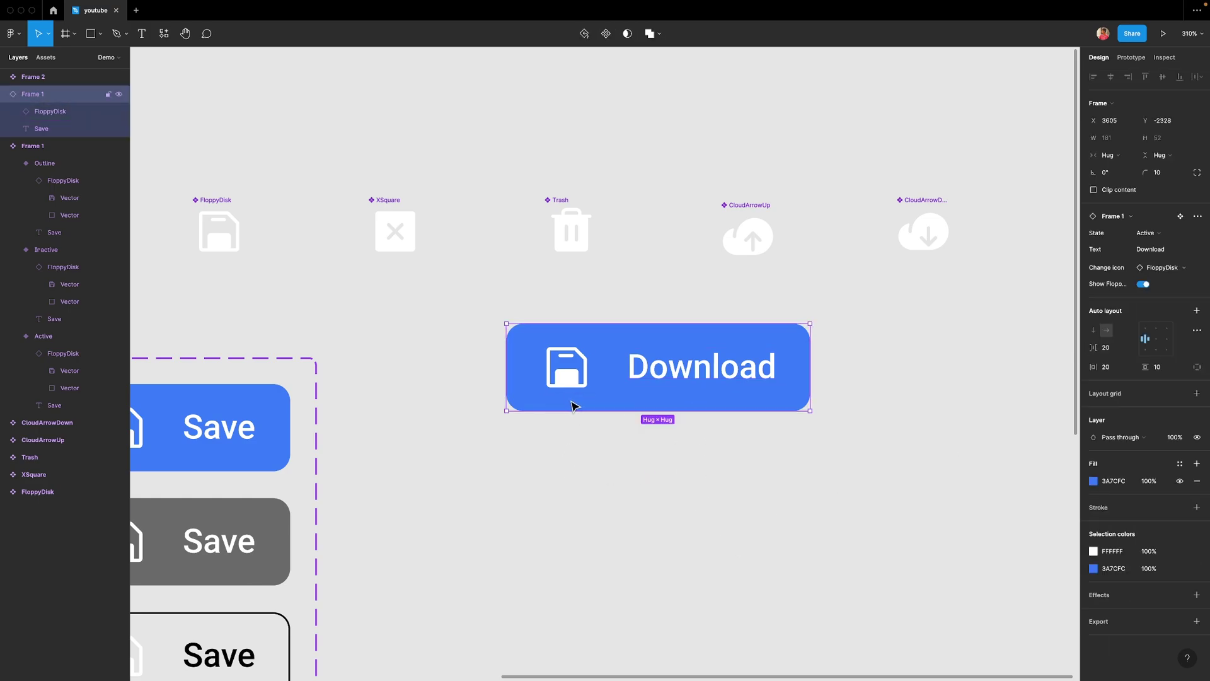
{"action": "left_click", "coordinate": [1169, 270]}
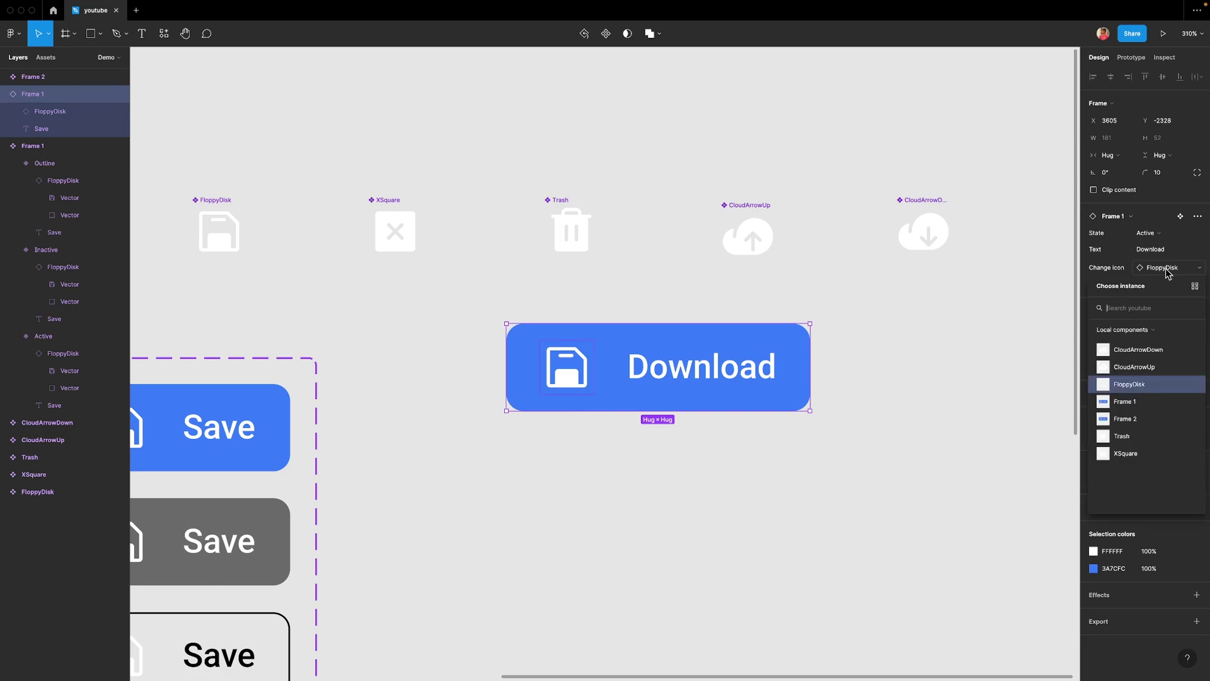
{"action": "left_click", "coordinate": [1135, 347]}
{"action": "left_click", "coordinate": [726, 502]}
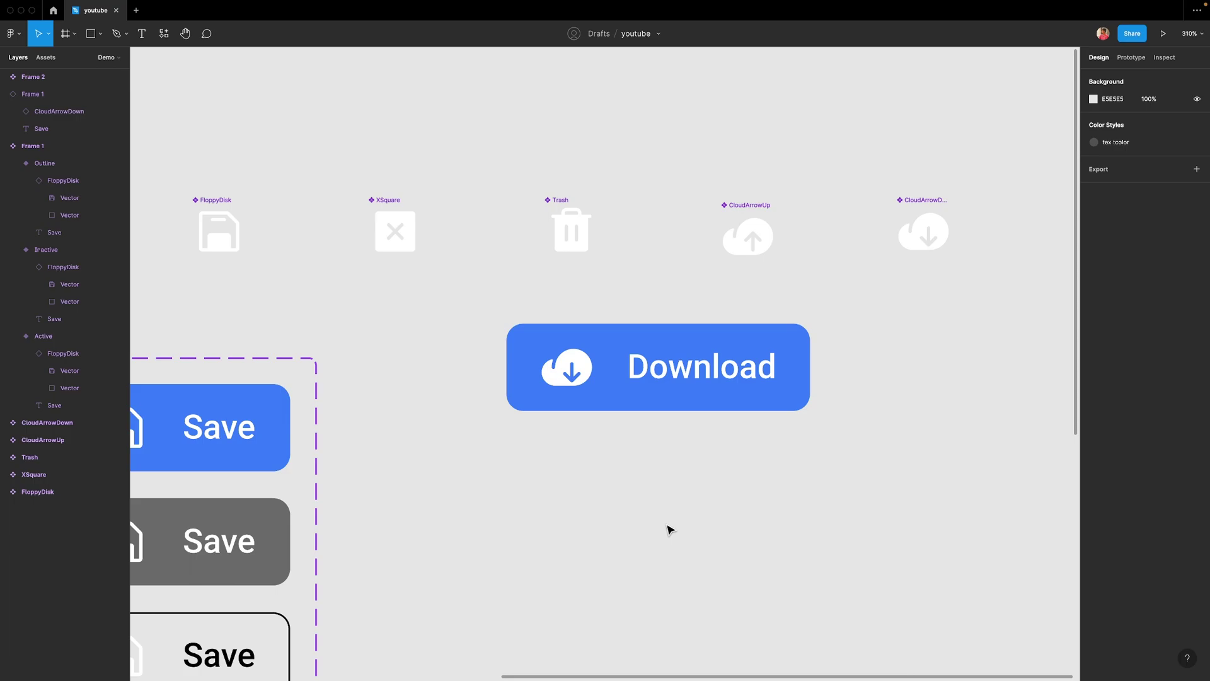
Turn off Show Floppy to hide the icon, leaving a text-only Download button
{"action": "left_click", "coordinate": [754, 391]}
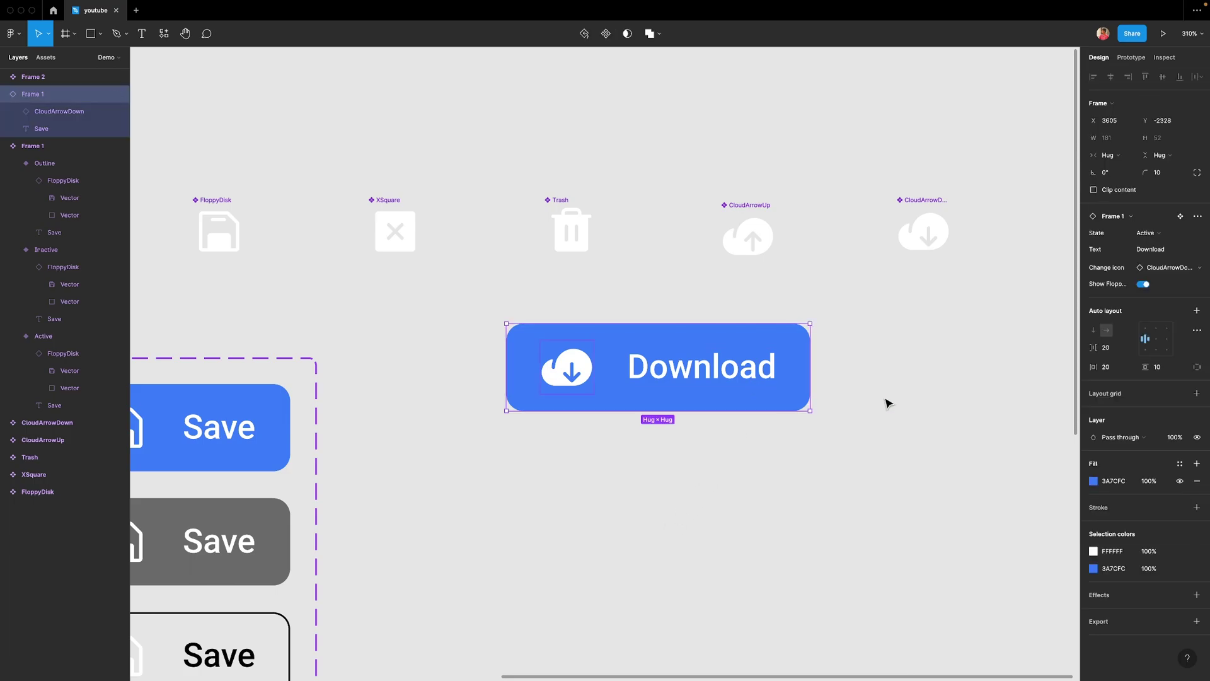
{"action": "left_click", "coordinate": [1142, 284]}
{"action": "left_click", "coordinate": [795, 559]}
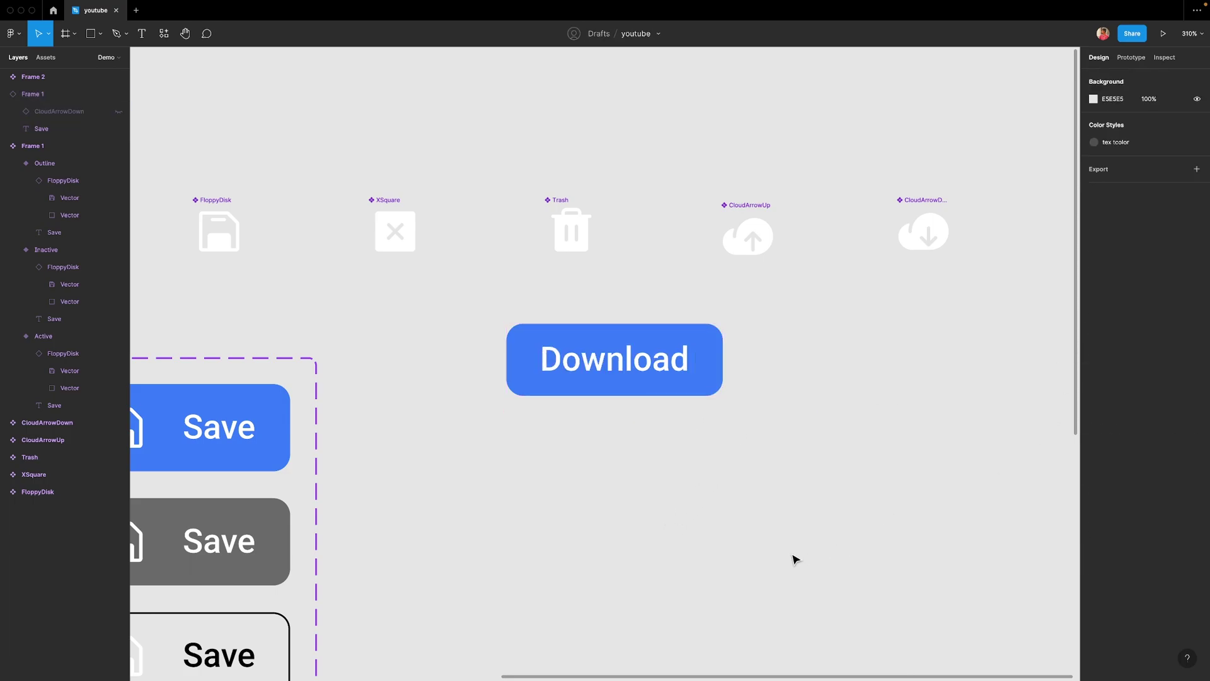
{"action": "scroll", "coordinate": [640, 540], "scroll_direction": "right", "scroll_amount": 3}
{"action": "scroll", "coordinate": [640, 542], "scroll_direction": "down", "scroll_amount": 5}
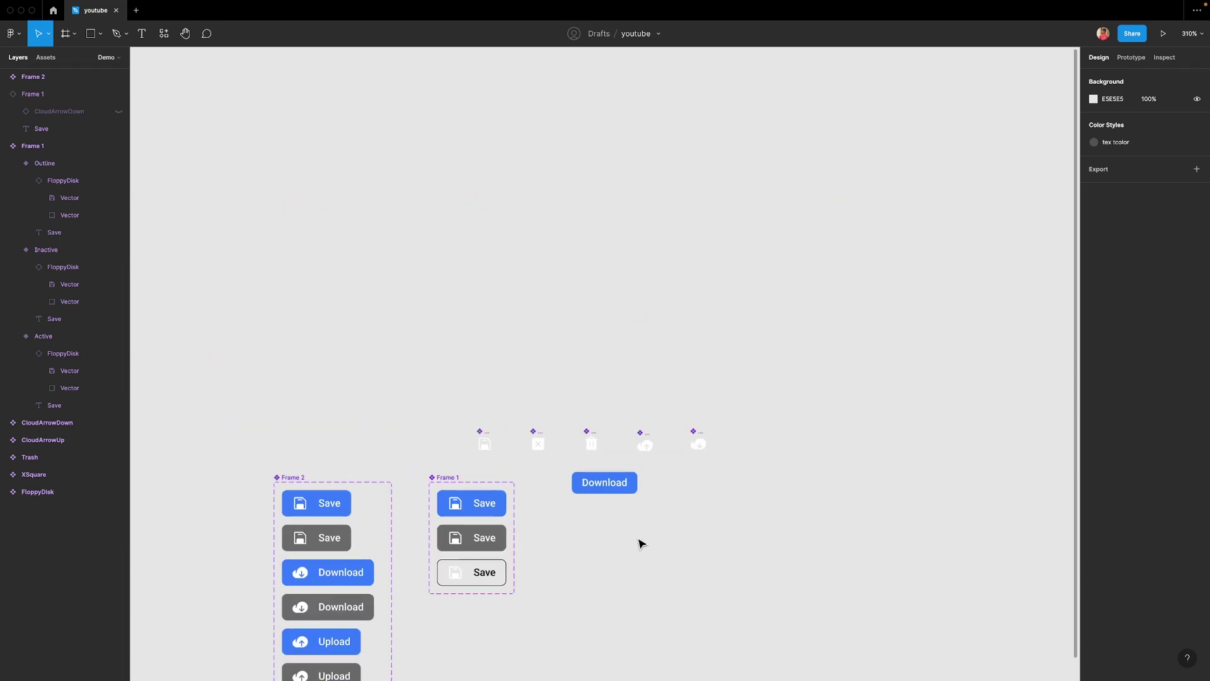
{"action": "scroll", "coordinate": [542, 510], "scroll_direction": "right", "scroll_amount": 3}
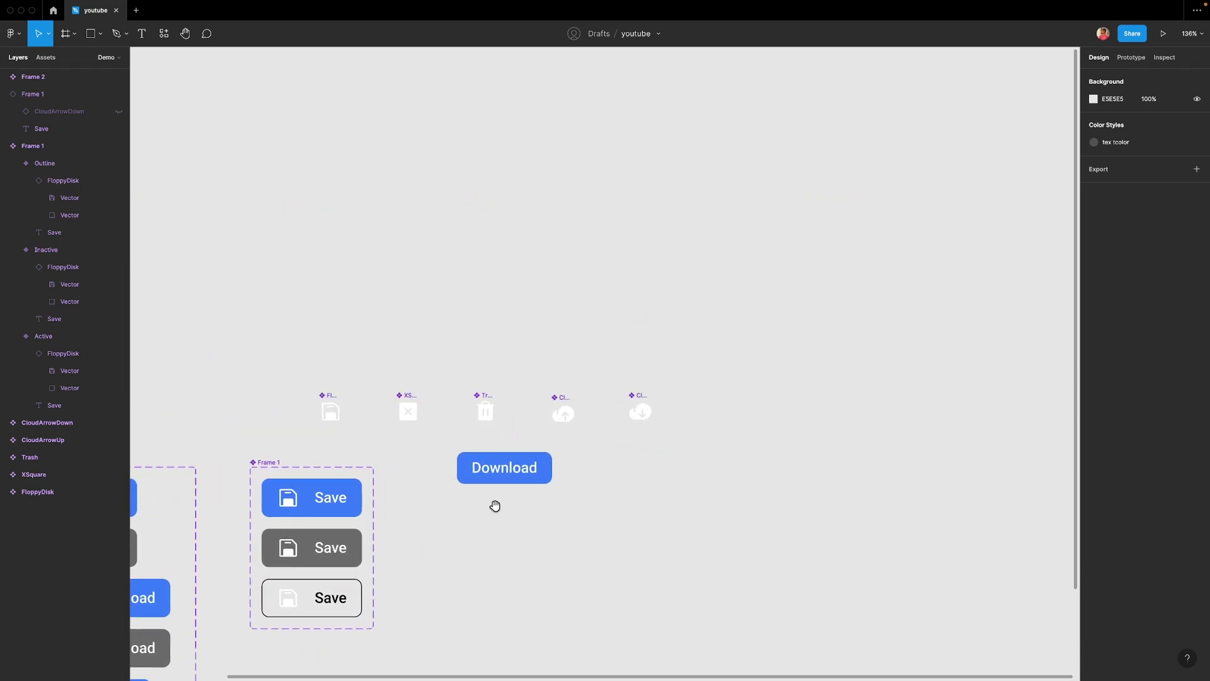
{"action": "left_click_drag", "start_coordinate": [494, 506], "coordinate": [428, 379]}
{"action": "scroll", "coordinate": [419, 414], "scroll_direction": "up", "scroll_amount": 2}
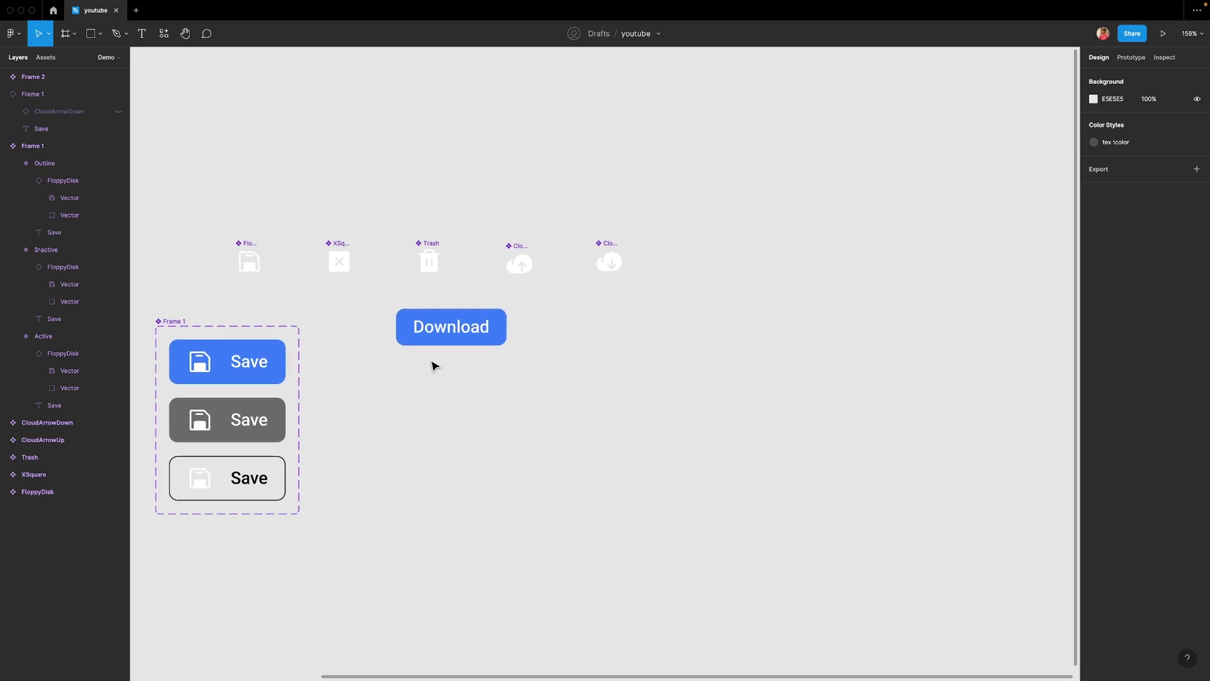
{"action": "scroll", "coordinate": [433, 364], "scroll_direction": "up", "scroll_amount": 2}
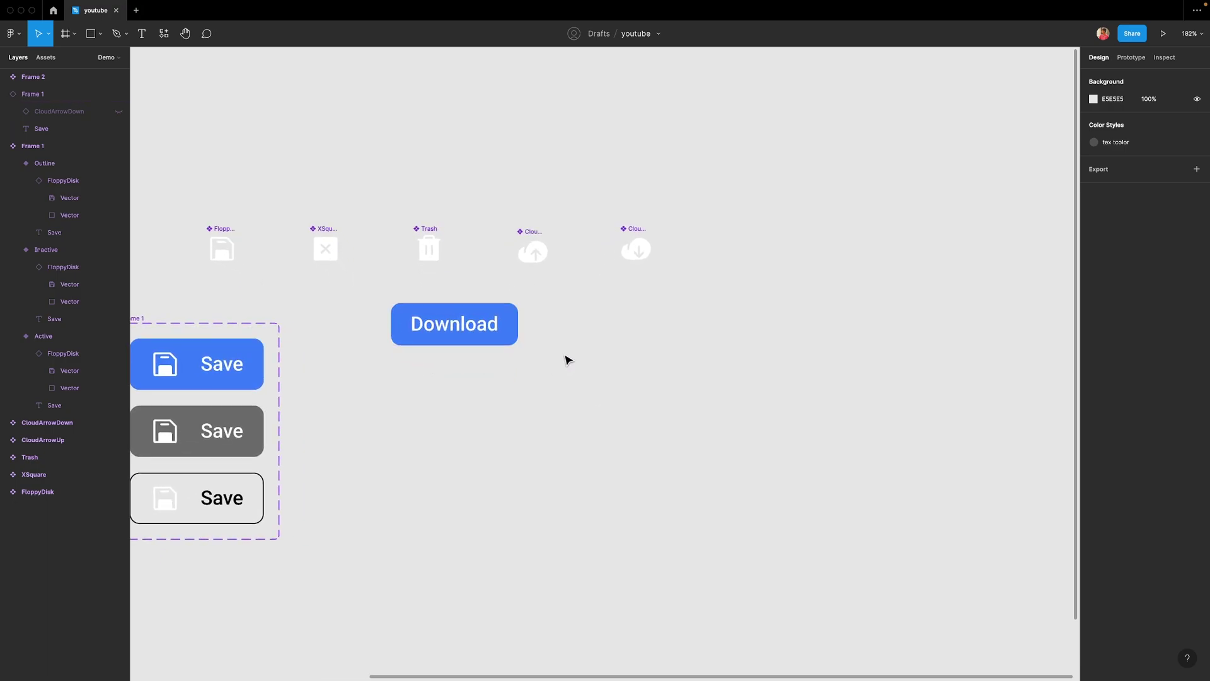
Create a new 'Save' text layer on the empty canvas
{"action": "key", "text": "t"}
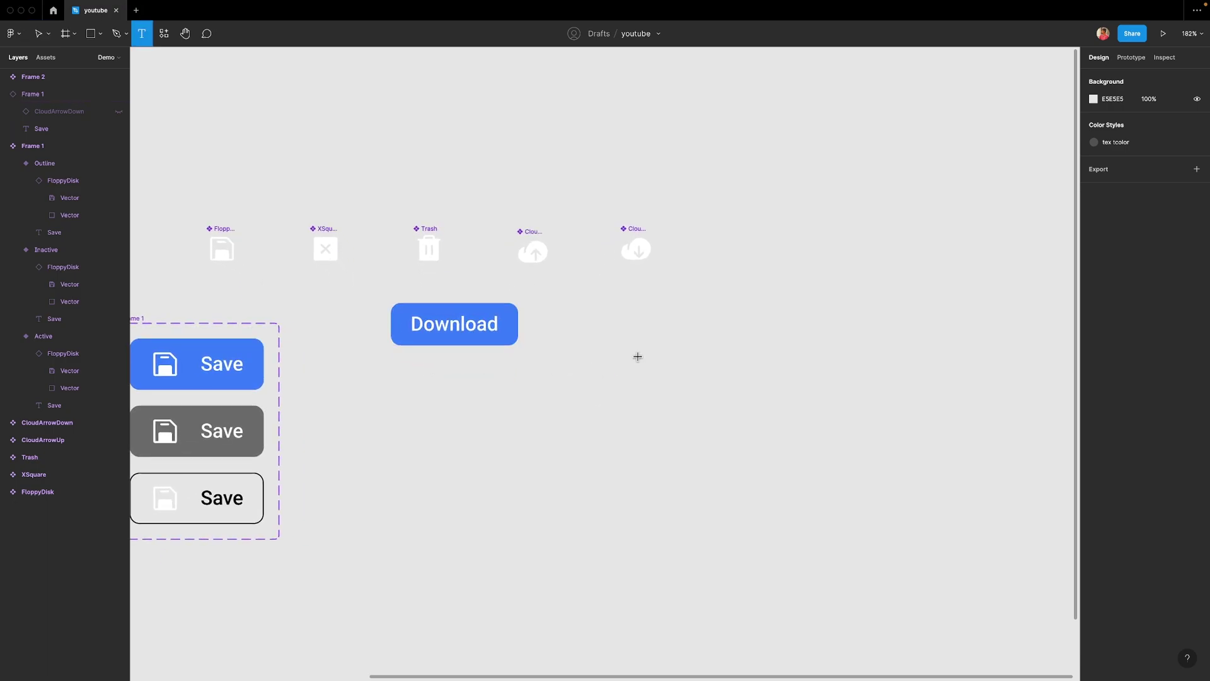
{"action": "left_click", "coordinate": [638, 359]}
{"action": "type", "text": "Save"}
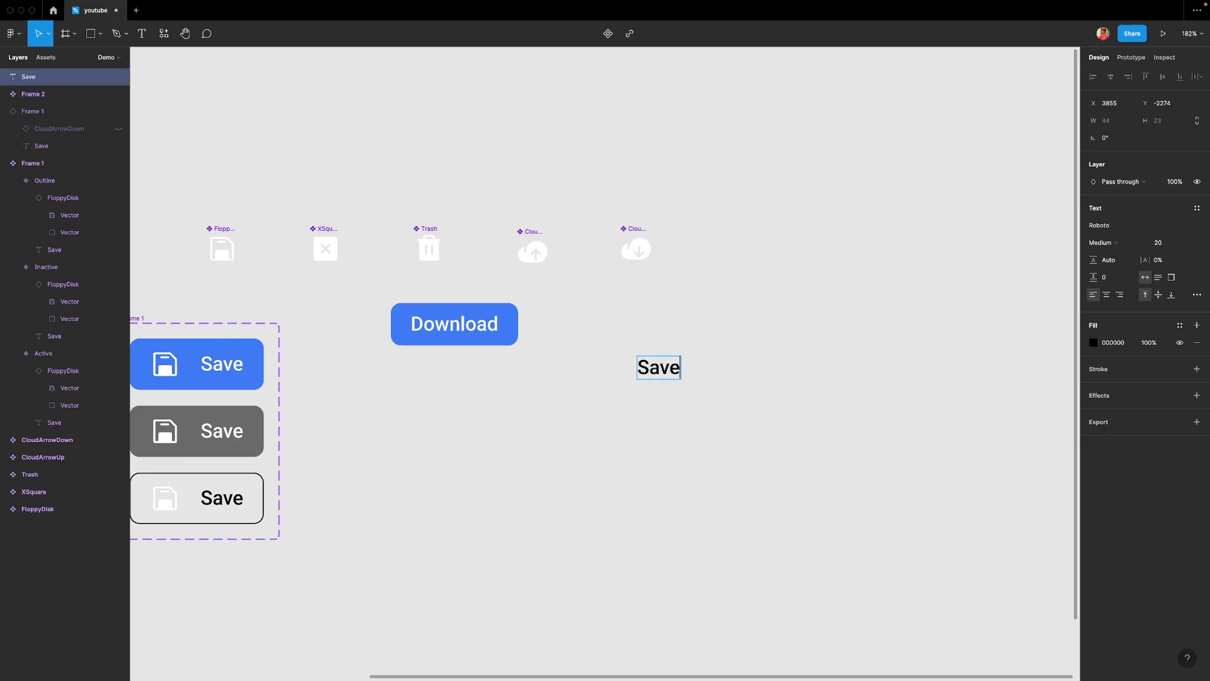
{"action": "key", "text": "Escape"}
{"action": "scroll", "coordinate": [637, 349], "scroll_direction": "up", "scroll_amount": 2}
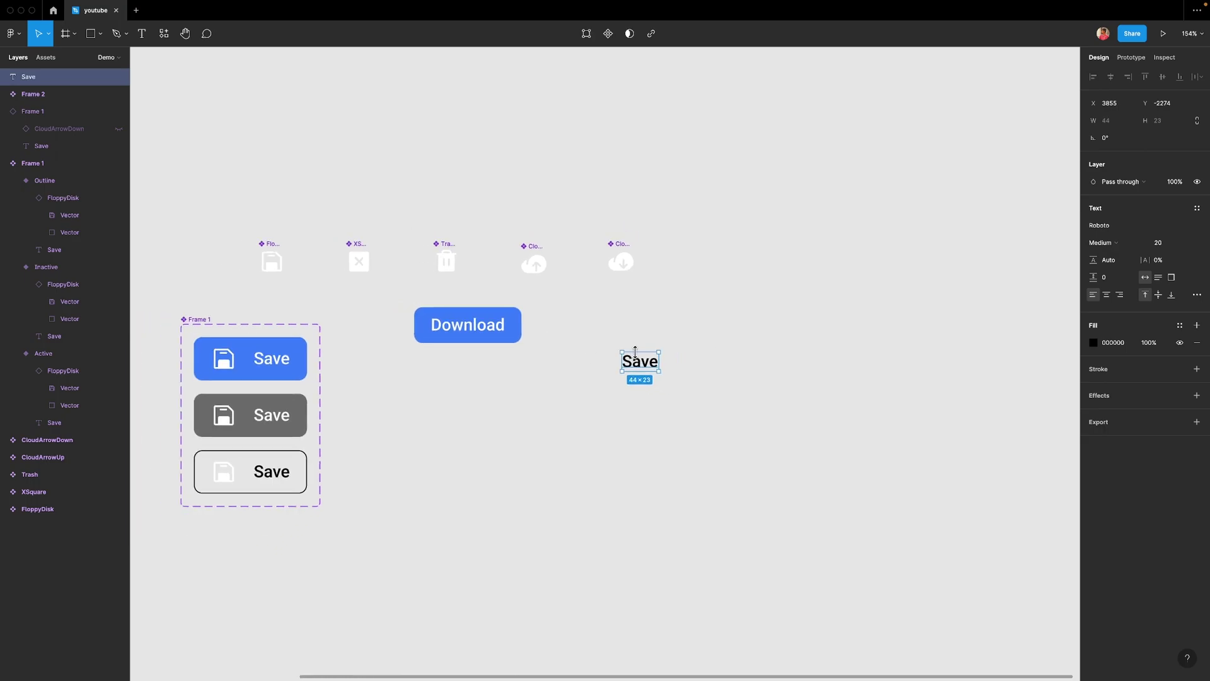
{"action": "scroll", "coordinate": [643, 397], "scroll_direction": "up", "scroll_amount": 5}
{"action": "scroll", "coordinate": [648, 446], "scroll_direction": "down", "scroll_amount": 2}
{"action": "scroll", "coordinate": [637, 470], "scroll_direction": "down", "scroll_amount": 1}
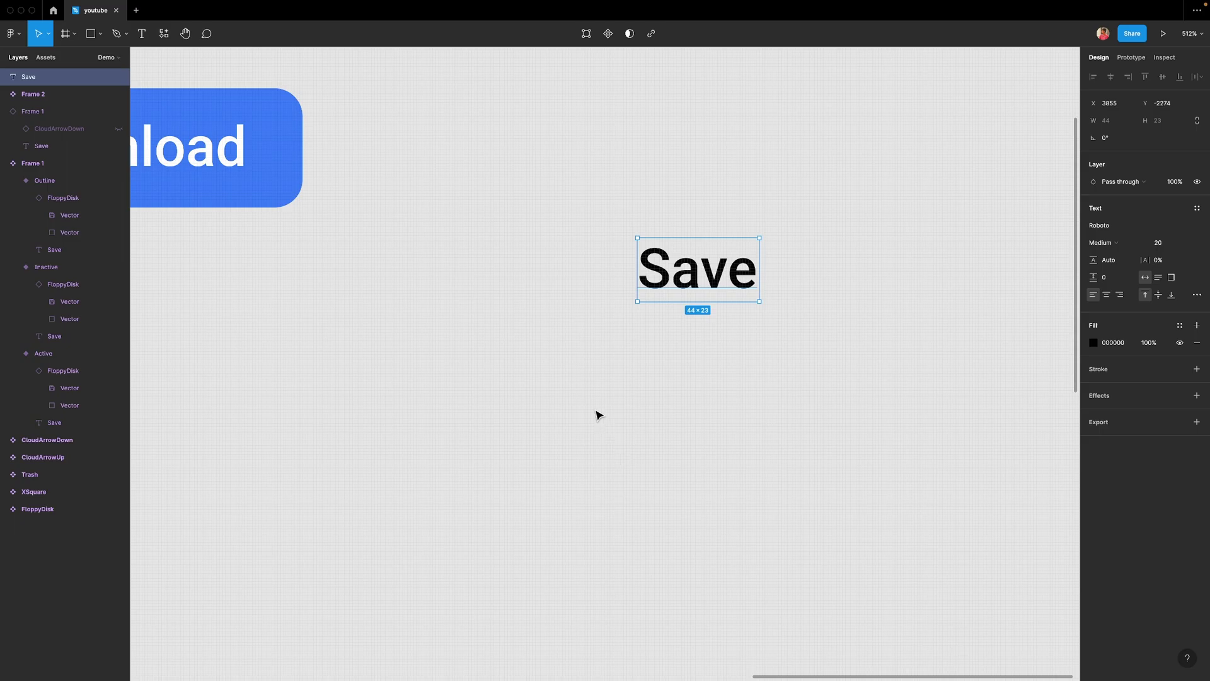
{"action": "left_click_drag", "start_coordinate": [599, 393], "coordinate": [530, 454]}
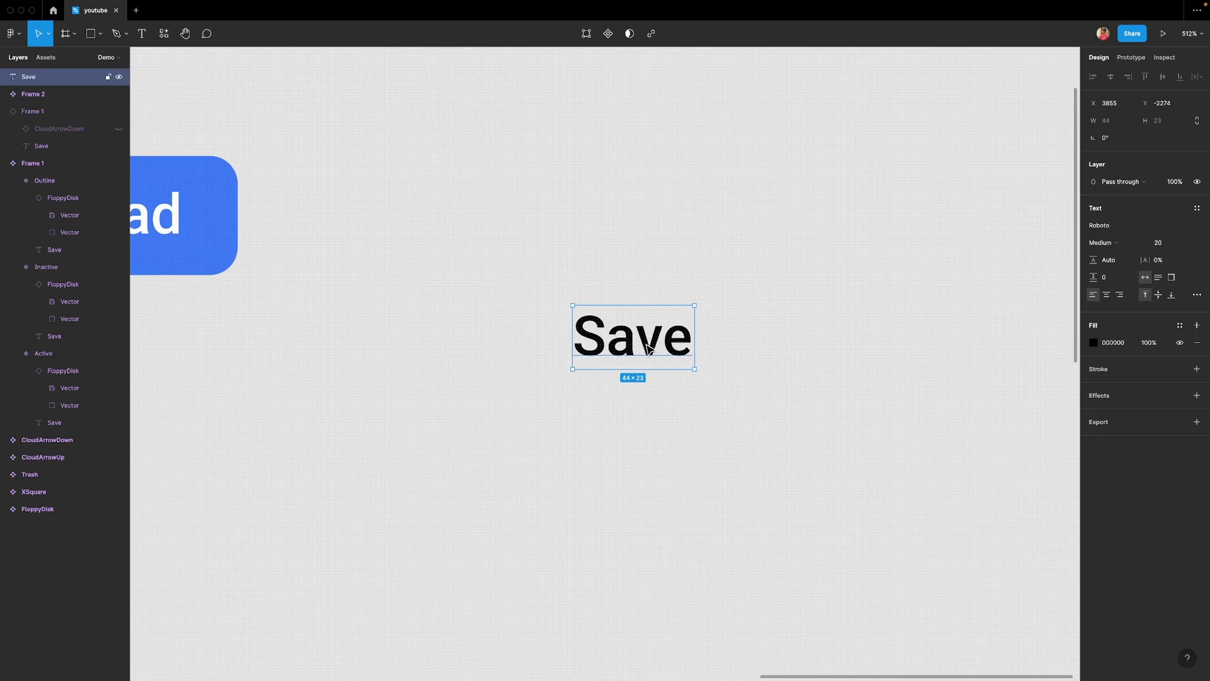
Wrap the Save text in an auto-layout frame with padding 20/10, spacing 10, centred vertically
{"action": "key", "text": "shift+a"}
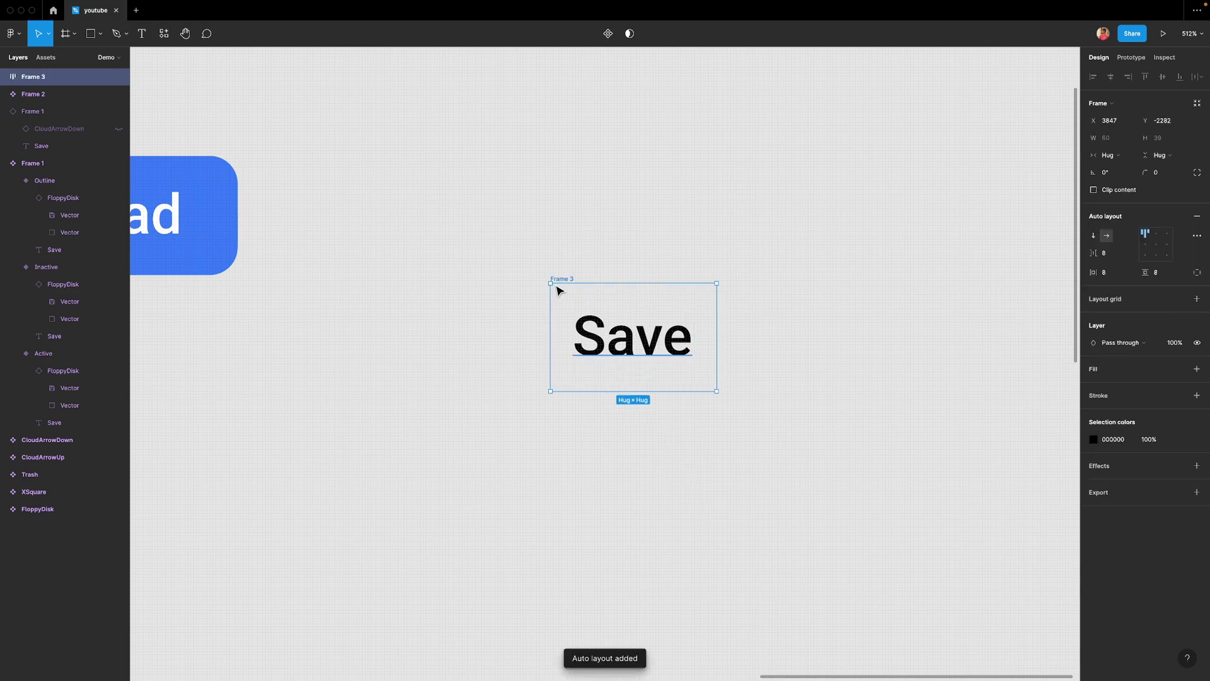
{"action": "left_click_drag", "start_coordinate": [567, 278], "coordinate": [561, 167]}
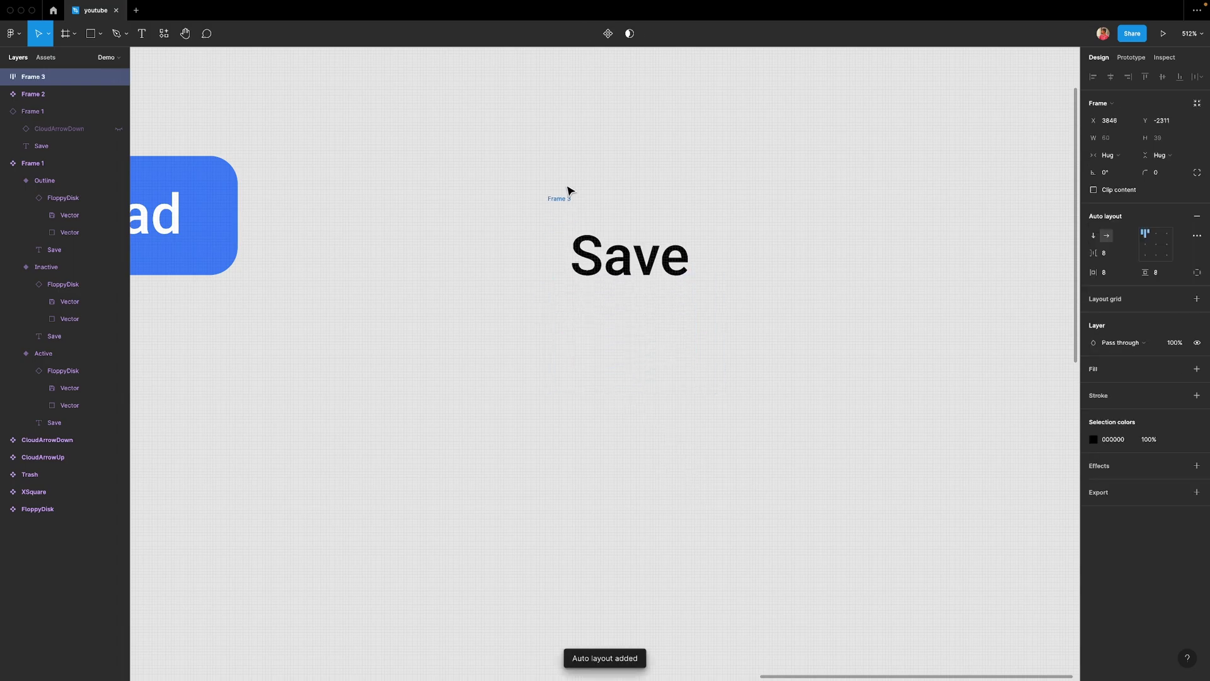
{"action": "left_click", "coordinate": [1104, 276]}
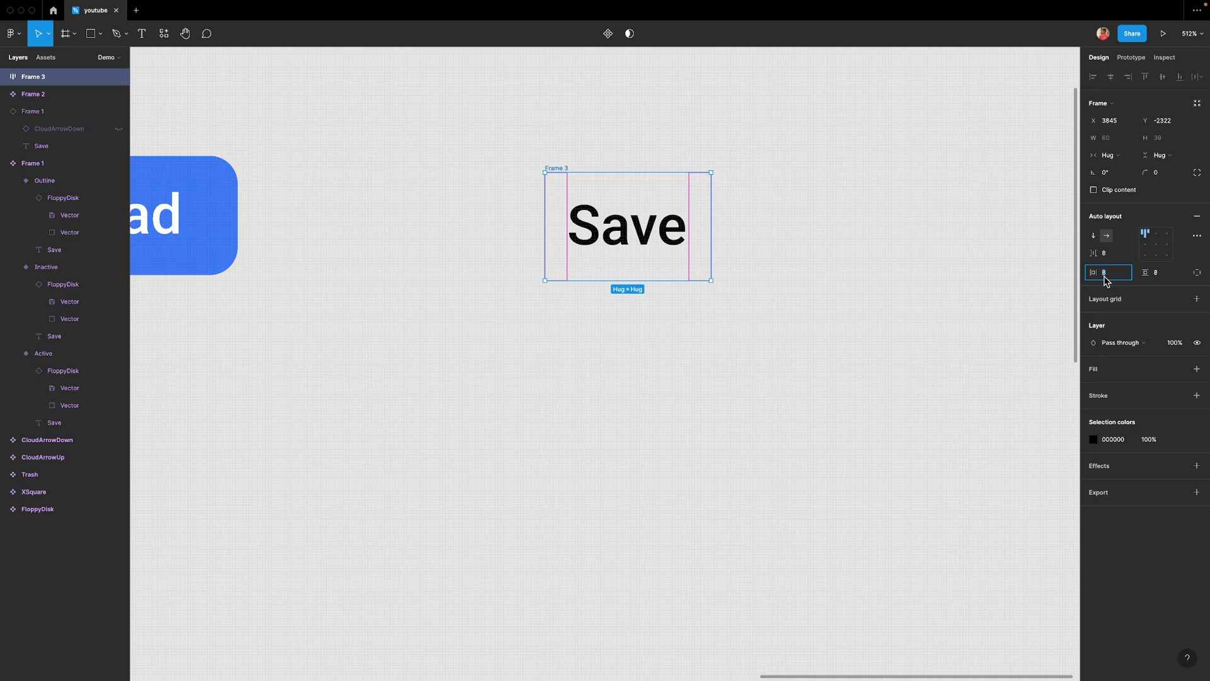
{"action": "type", "text": "20"}
{"action": "key", "text": "Return"}
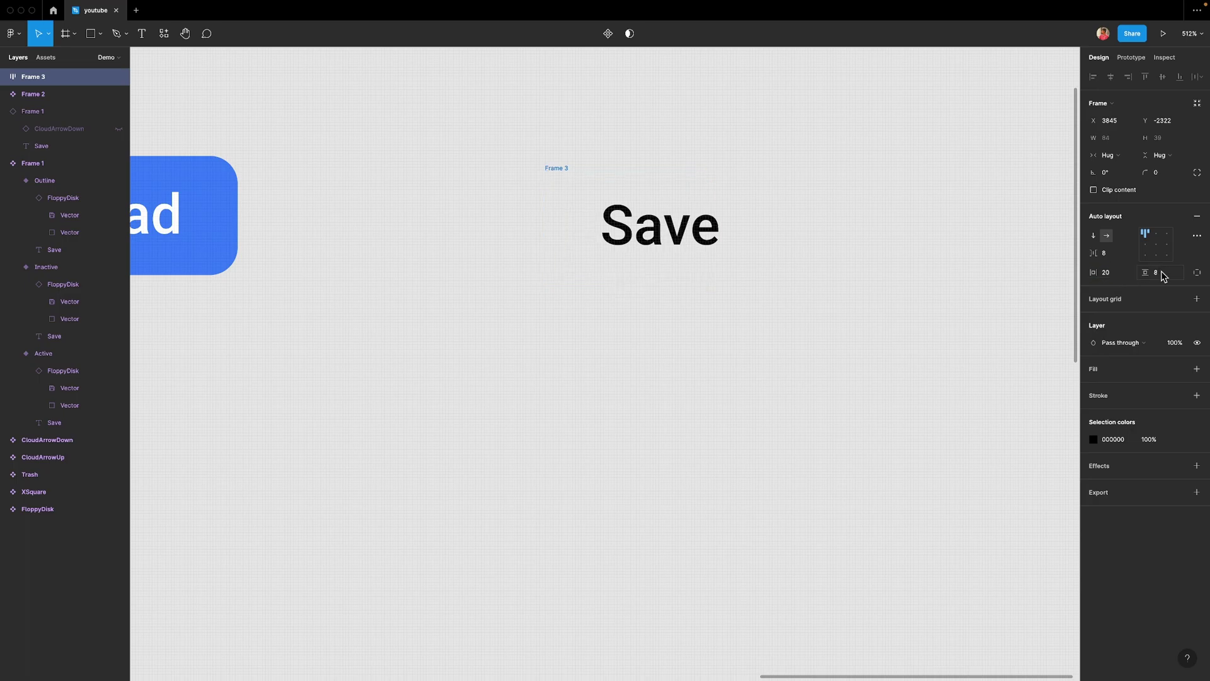
{"action": "left_click", "coordinate": [1162, 275]}
{"action": "type", "text": "10"}
{"action": "key", "text": "Return"}
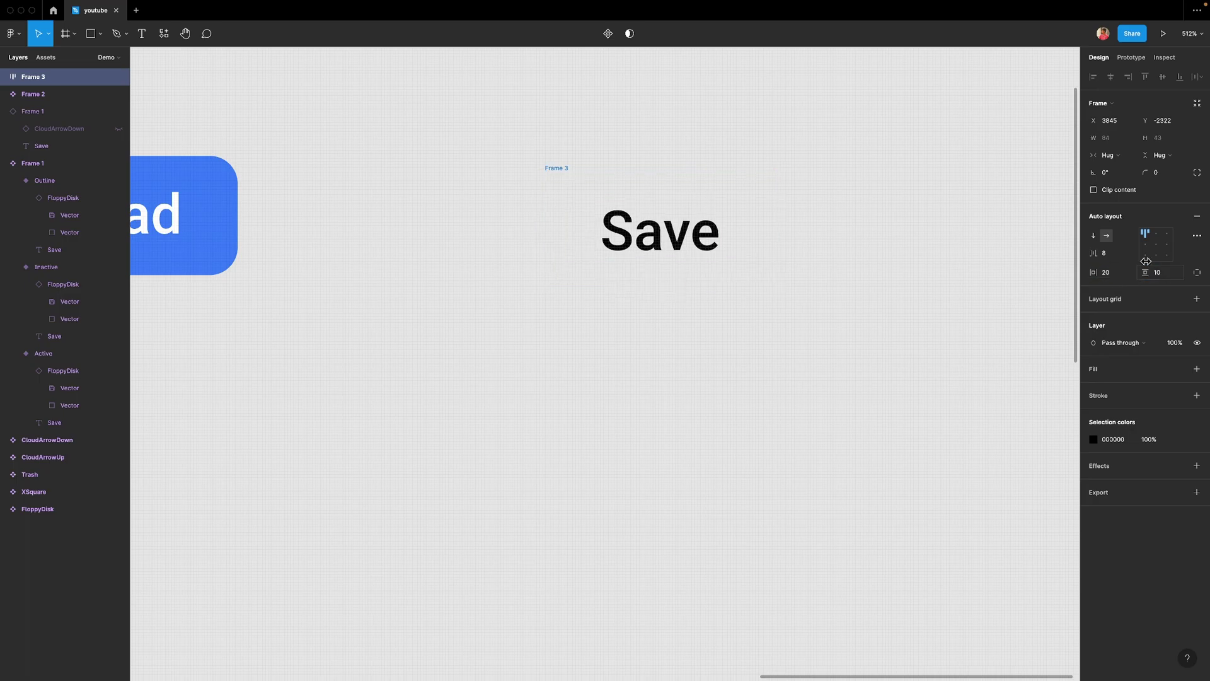
{"action": "left_click", "coordinate": [1120, 255]}
{"action": "type", "text": "10"}
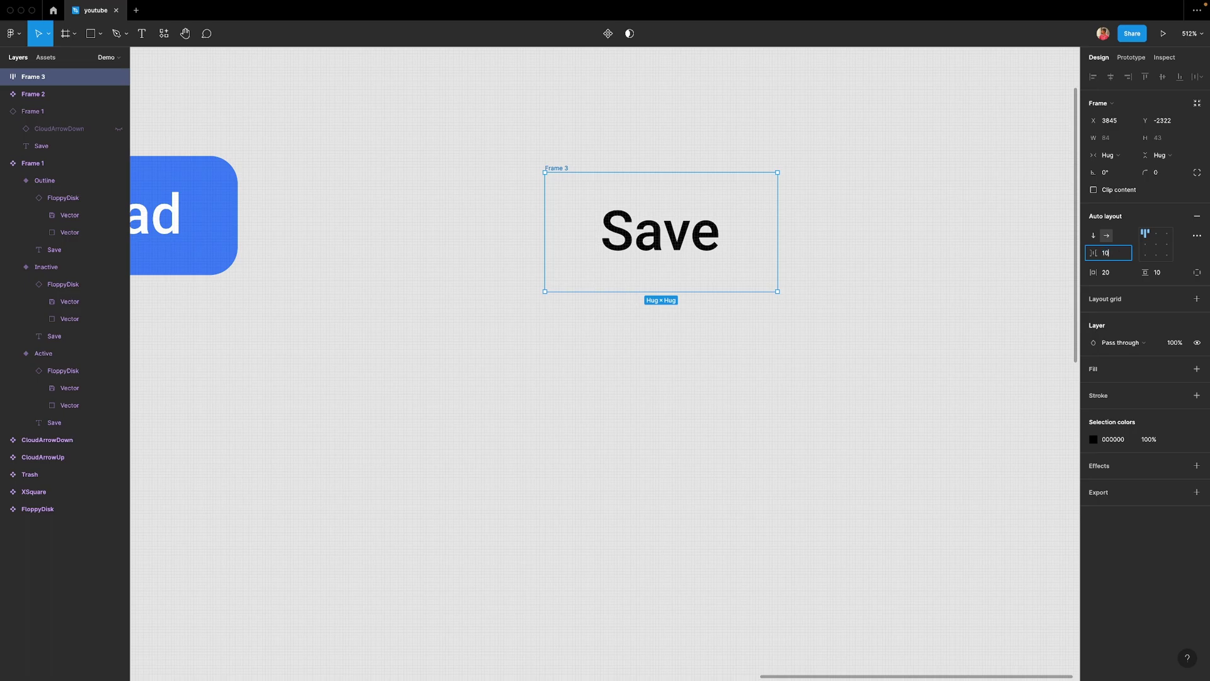
{"action": "key", "text": "Return"}
{"action": "left_click", "coordinate": [1144, 244]}
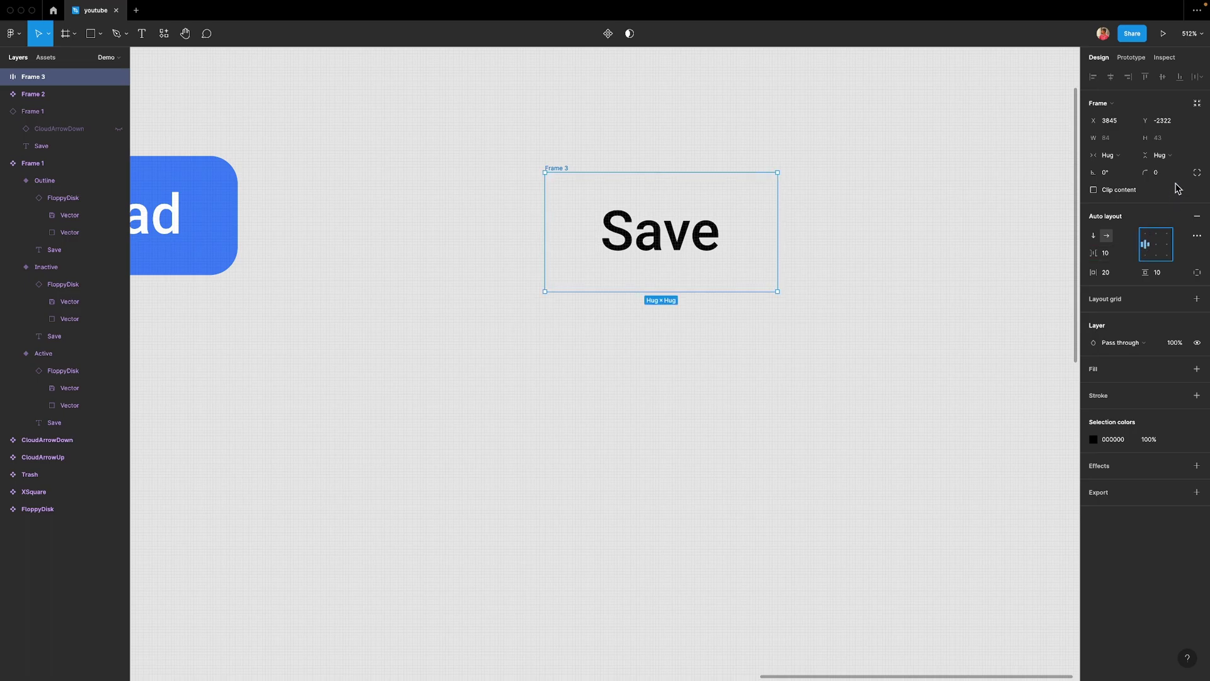
Give Frame 3 a corner radius of 5 and the Download button's blue fill
{"action": "left_click", "coordinate": [1166, 177]}
{"action": "key", "text": "Return"}
{"action": "key", "text": "i"}
{"action": "left_click", "coordinate": [211, 251]}
{"action": "left_click", "coordinate": [562, 408]}
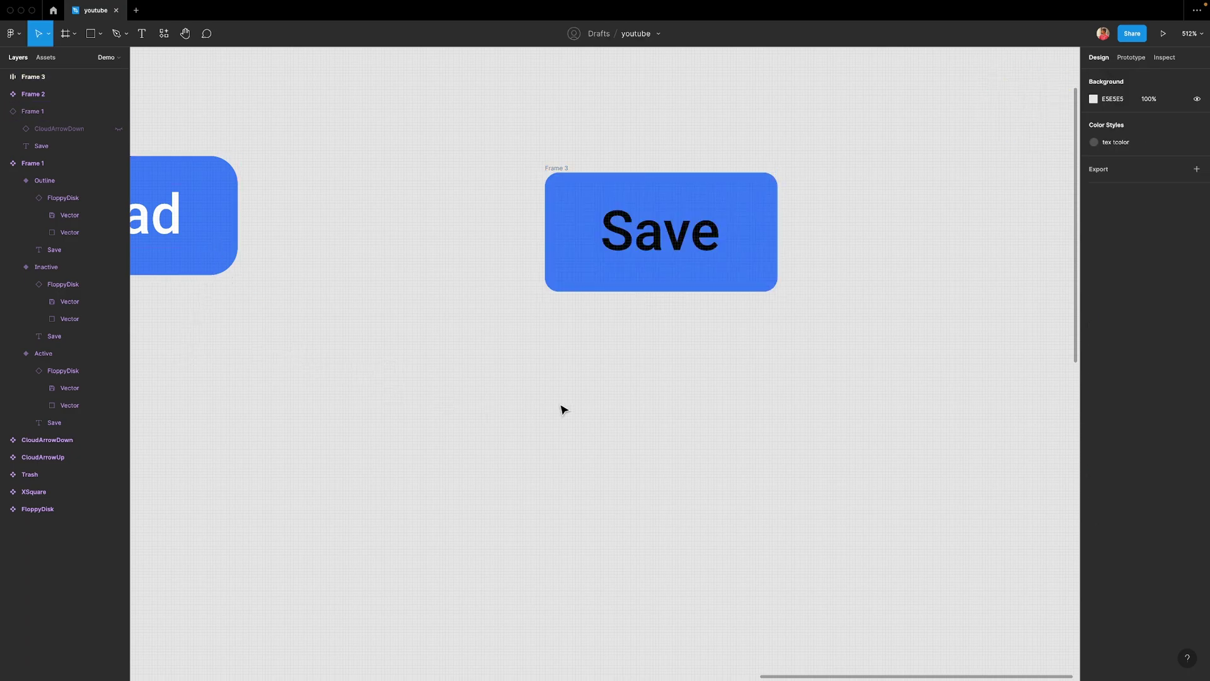
{"action": "left_click", "coordinate": [651, 249]}
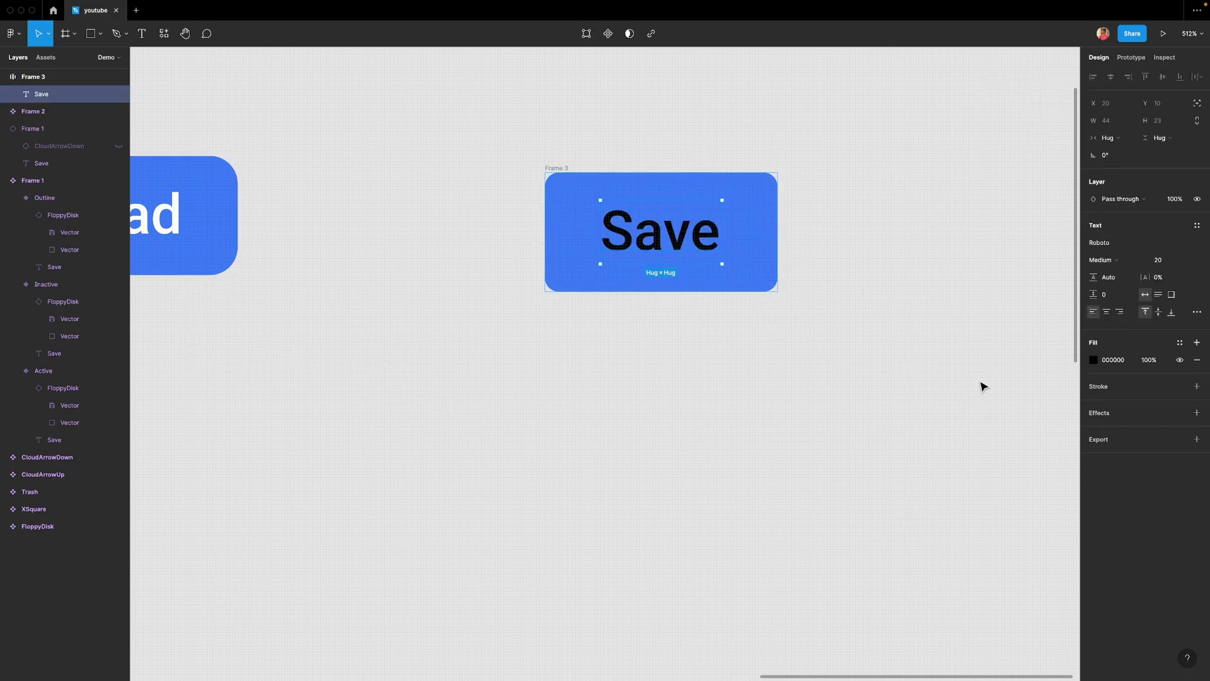
Make the Save label's fill white (FFFFFF)
{"action": "left_click", "coordinate": [1092, 359]}
{"action": "left_click_drag", "start_coordinate": [1017, 411], "coordinate": [781, 311]}
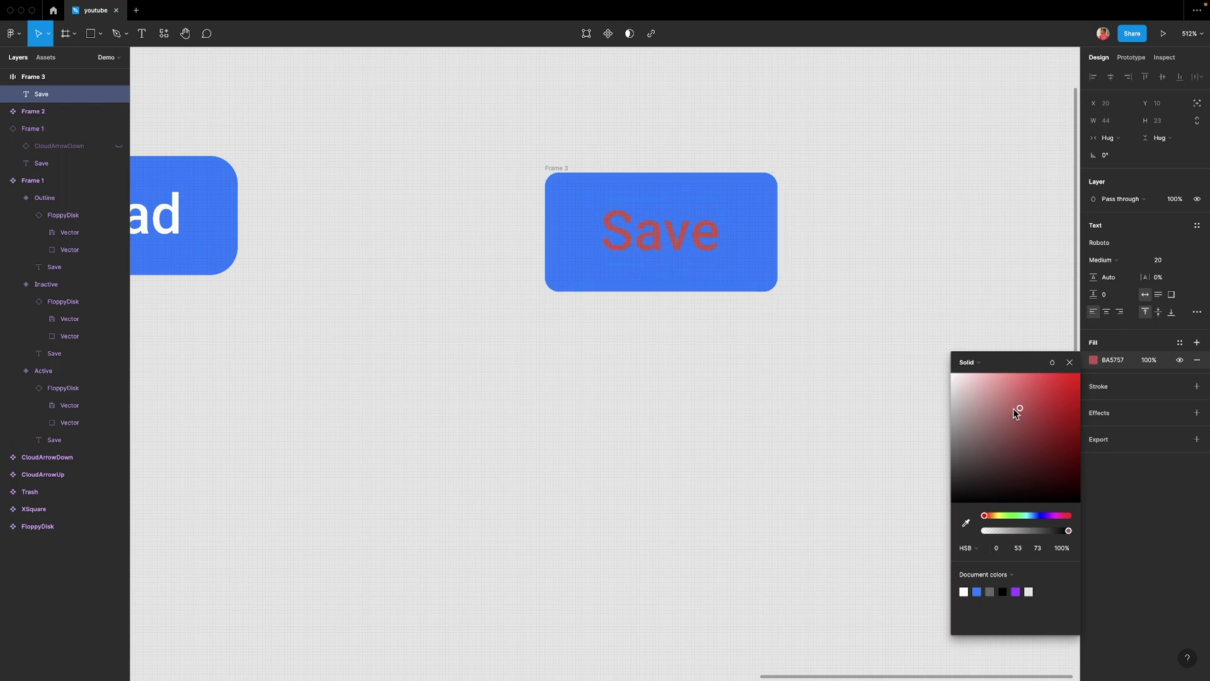
{"action": "left_click", "coordinate": [1071, 361]}
{"action": "left_click", "coordinate": [719, 365]}
Place a copy of the FloppyDisk icon inside Frame 3 and align it with Download
{"action": "scroll", "coordinate": [720, 365], "scroll_direction": "down", "scroll_amount": 3}
{"action": "scroll", "coordinate": [725, 441], "scroll_direction": "left", "scroll_amount": 3}
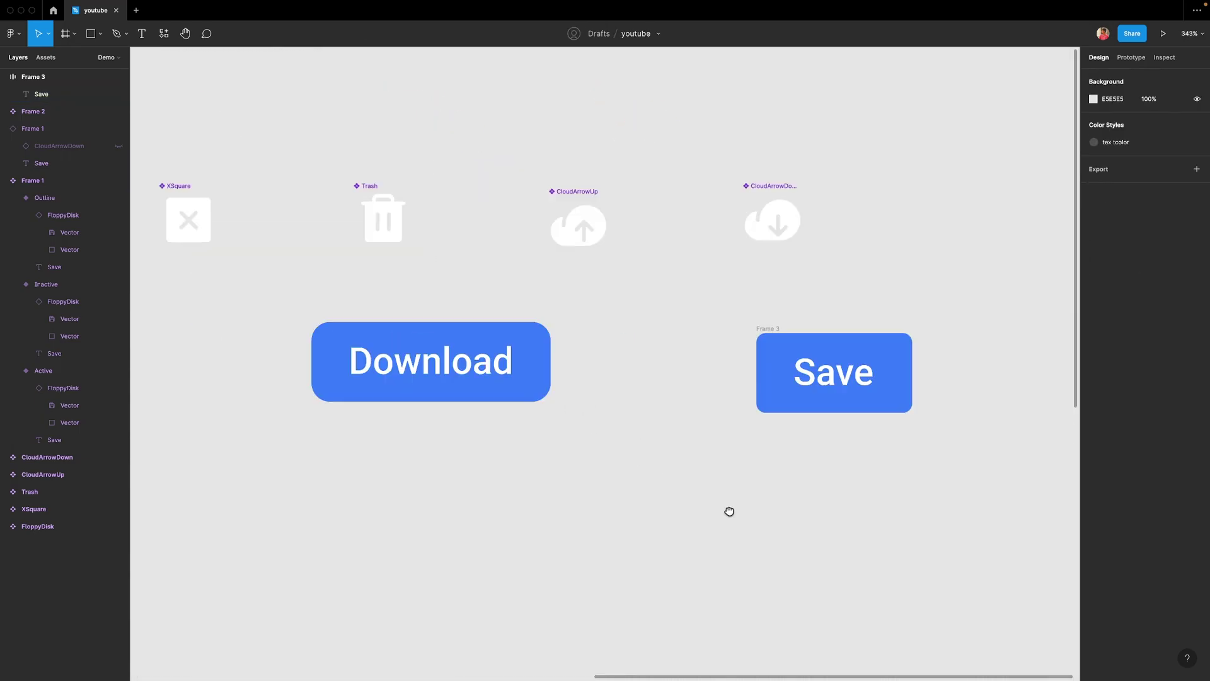
{"action": "scroll", "coordinate": [729, 511], "scroll_direction": "down", "scroll_amount": 2}
{"action": "left_click", "coordinate": [275, 339]}
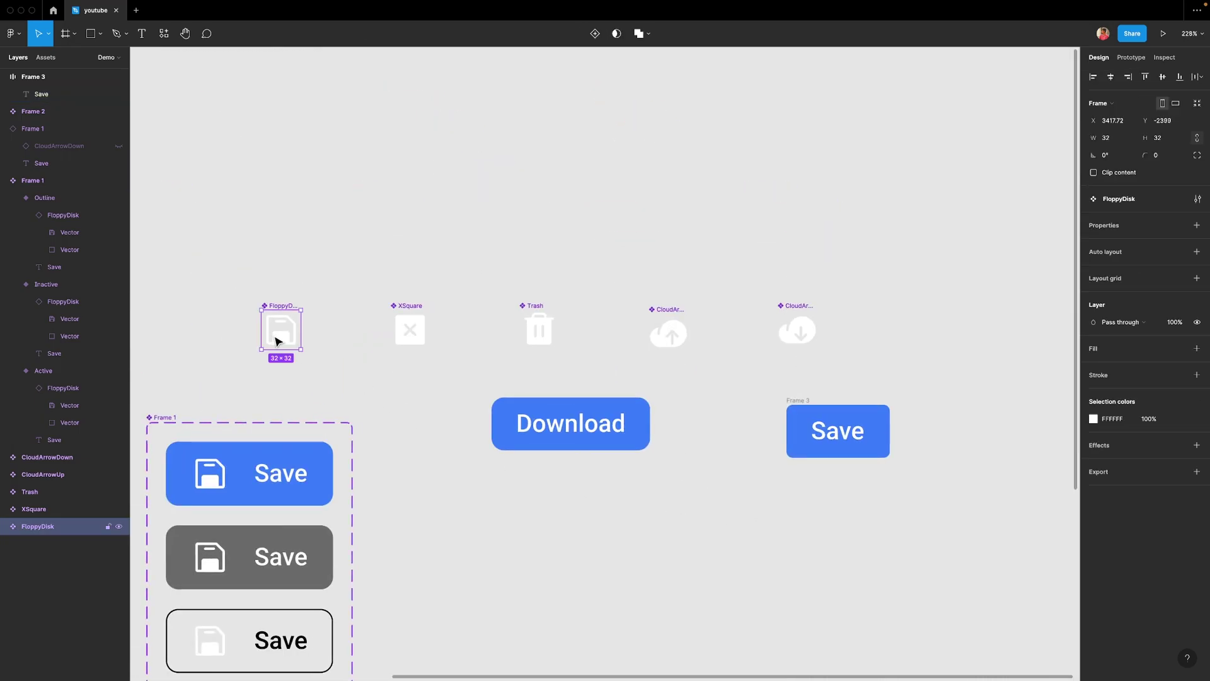
{"action": "left_click_drag", "start_coordinate": [275, 340], "coordinate": [796, 443]}
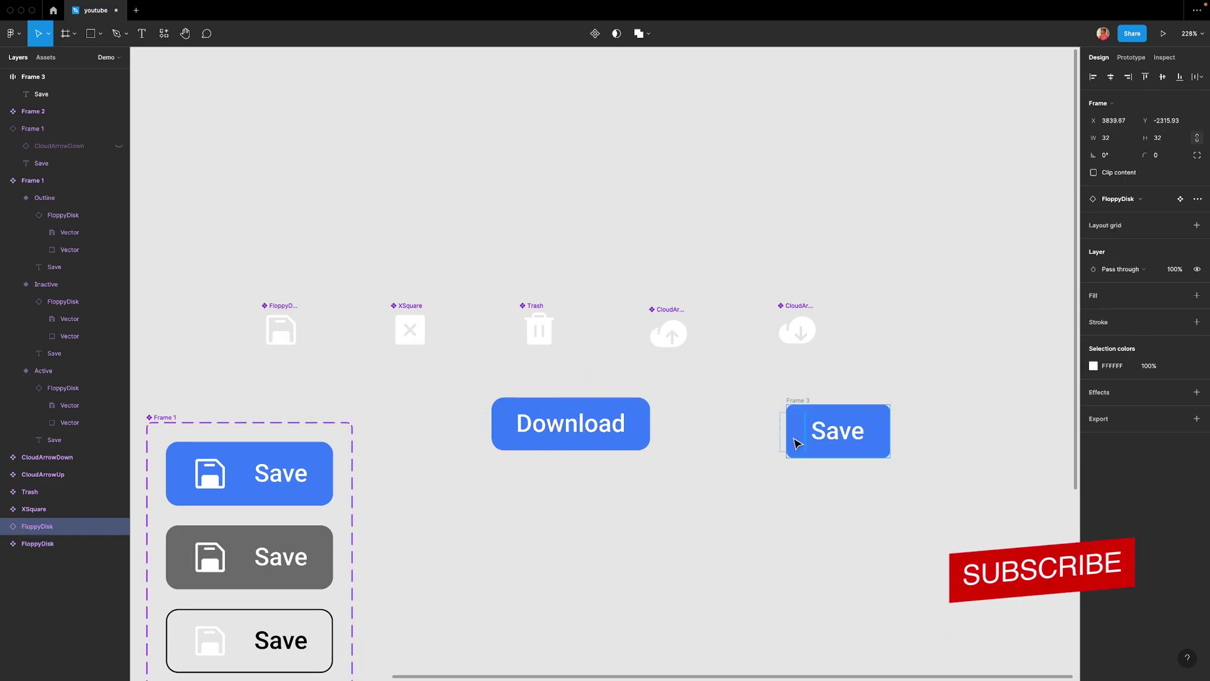
{"action": "left_click_drag", "start_coordinate": [798, 403], "coordinate": [770, 391]}
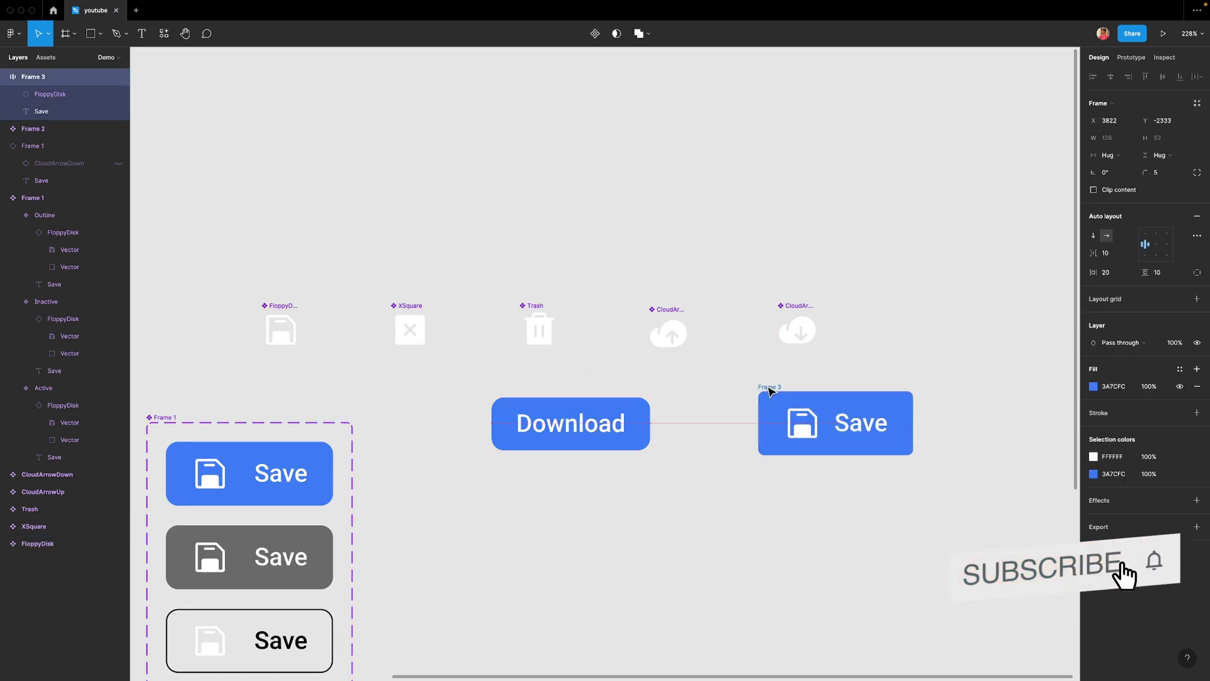
Bring the hand-built Save button into view and select its frame
{"action": "left_click", "coordinate": [873, 534]}
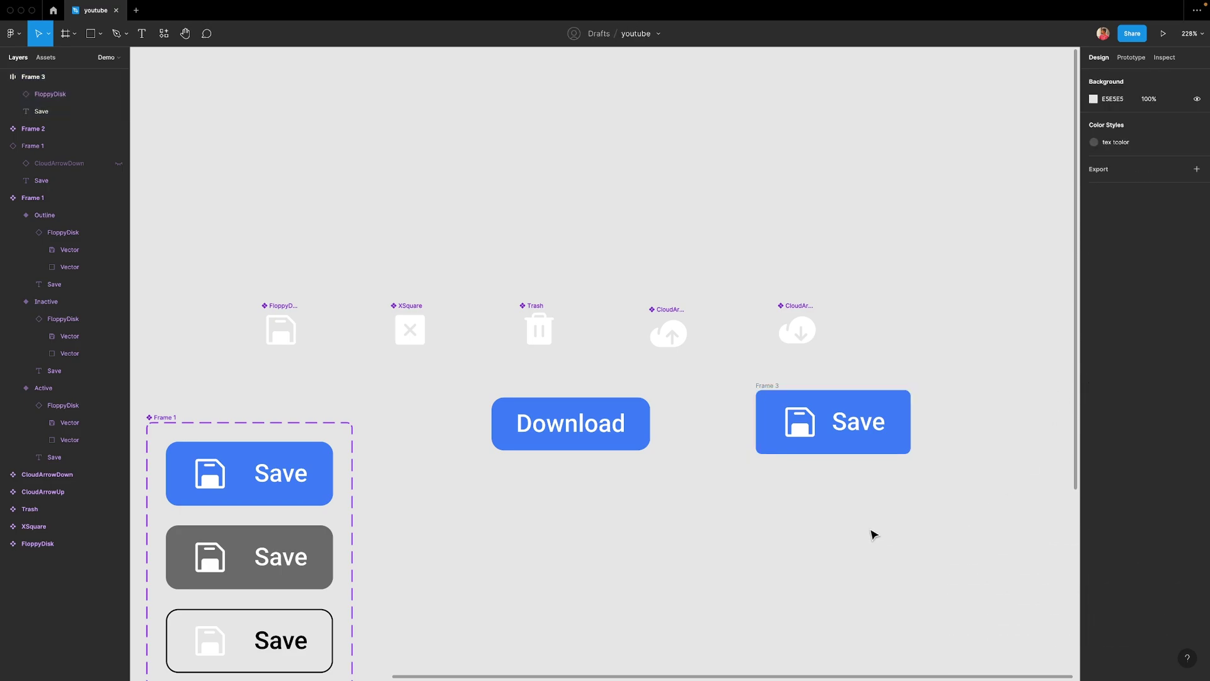
{"action": "scroll", "coordinate": [873, 534], "scroll_direction": "down", "scroll_amount": 1}
{"action": "scroll", "coordinate": [862, 505], "scroll_direction": "right", "scroll_amount": 3}
{"action": "scroll", "coordinate": [722, 511], "scroll_direction": "down", "scroll_amount": 3}
{"action": "scroll", "coordinate": [681, 503], "scroll_direction": "up", "scroll_amount": 10}
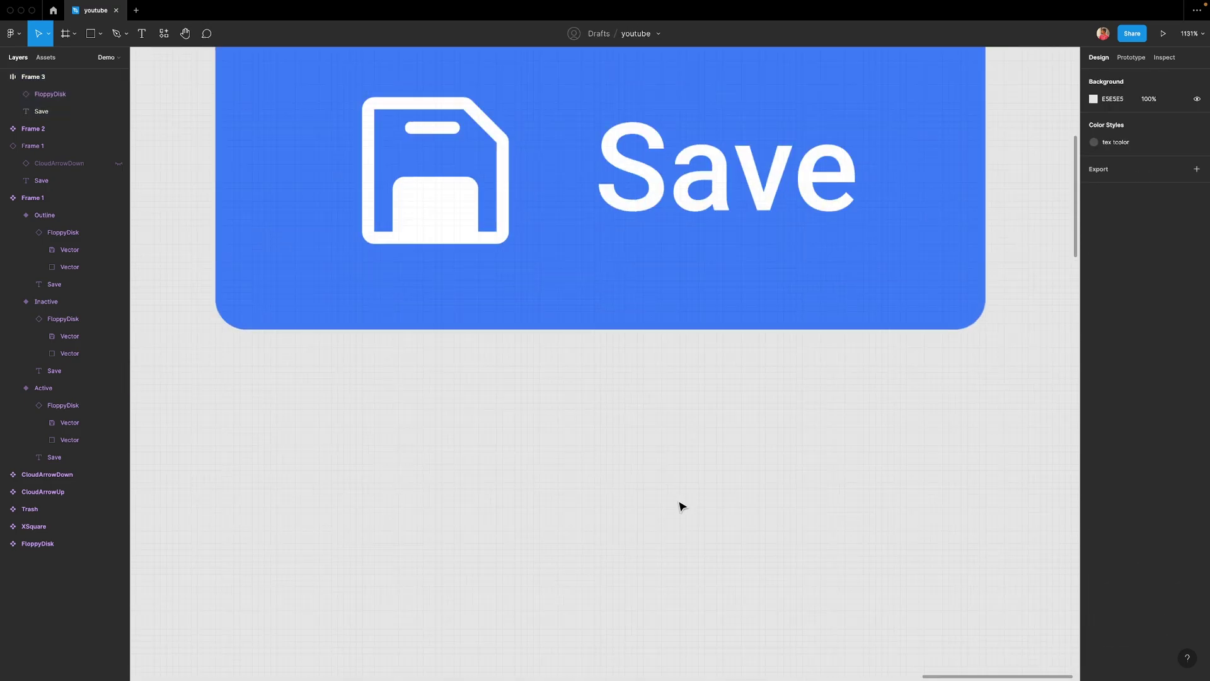
{"action": "scroll", "coordinate": [681, 504], "scroll_direction": "down", "scroll_amount": 2}
{"action": "scroll", "coordinate": [683, 485], "scroll_direction": "down", "scroll_amount": 3}
{"action": "scroll", "coordinate": [684, 485], "scroll_direction": "down", "scroll_amount": 2}
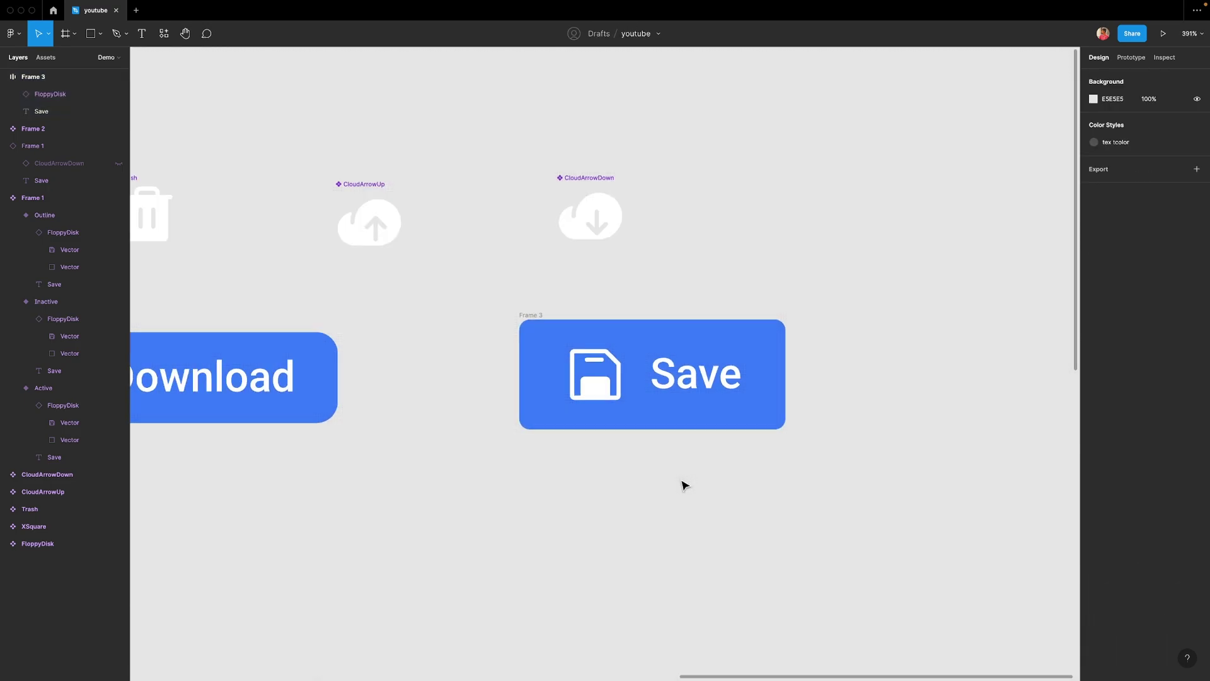
{"action": "left_click_drag", "start_coordinate": [683, 485], "coordinate": [502, 497]}
{"action": "scroll", "coordinate": [420, 487], "scroll_direction": "up", "scroll_amount": 2}
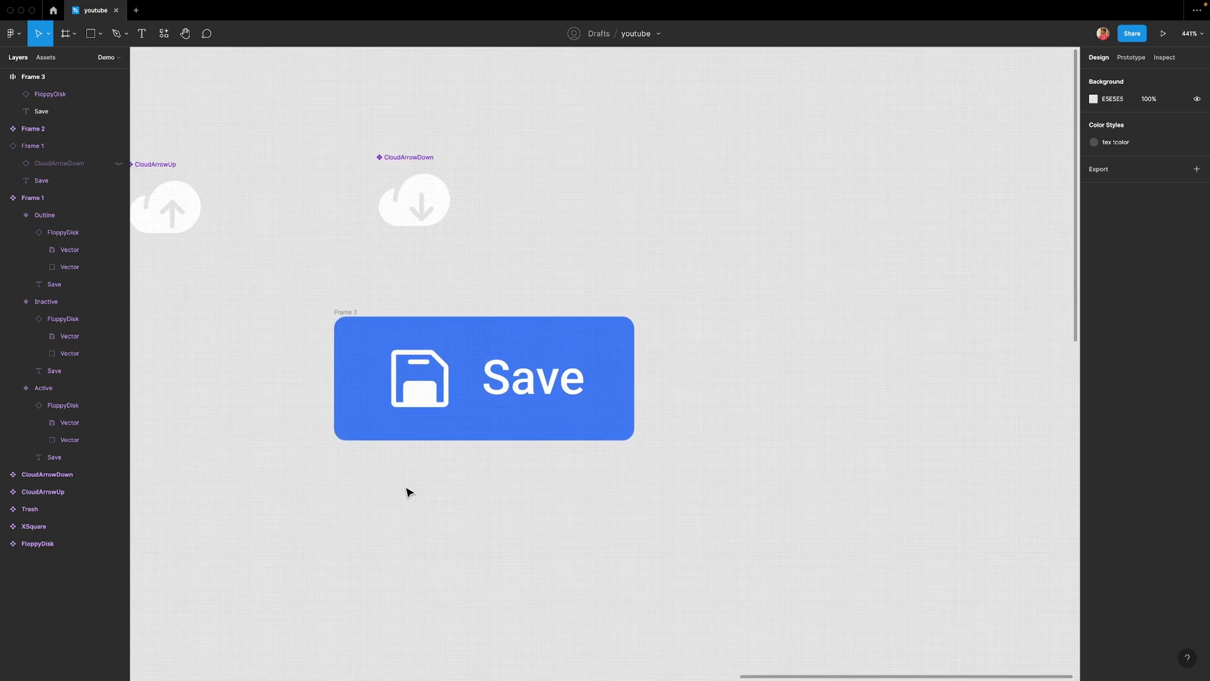
{"action": "left_click", "coordinate": [340, 319]}
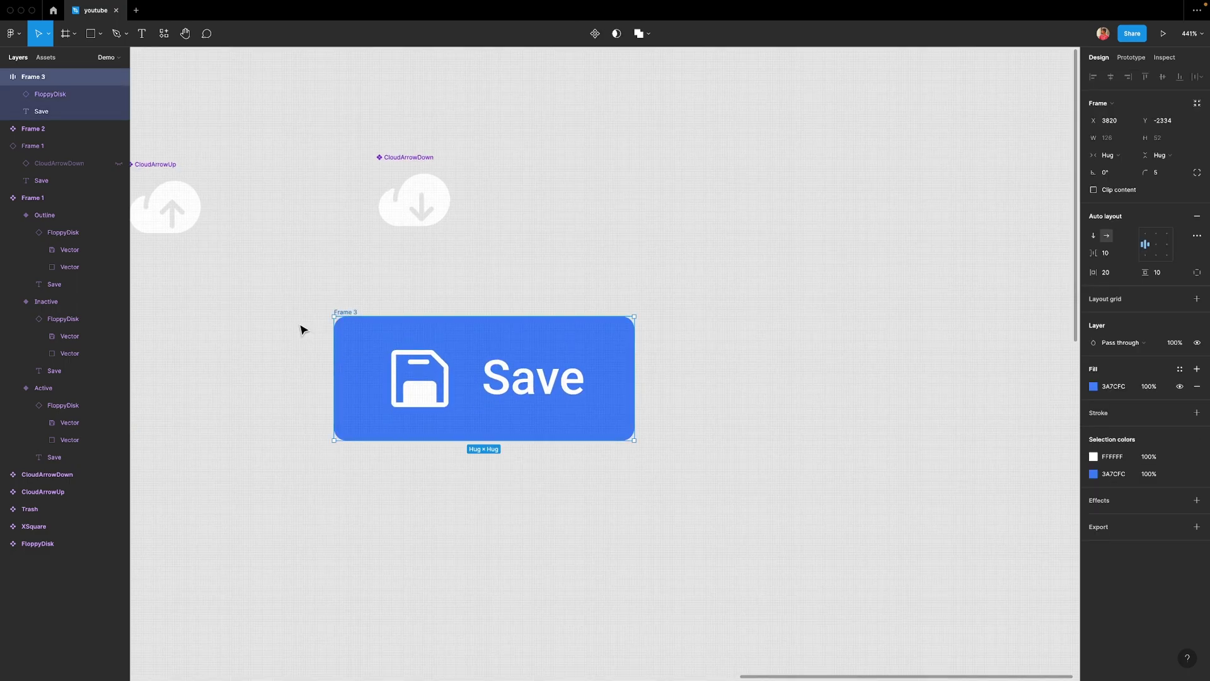
Rename Frame 3 to 'Button/Active'
{"action": "double_click", "coordinate": [351, 312]}
{"action": "type", "text": "Button/Active"}
{"action": "key", "text": "Return"}
{"action": "left_click", "coordinate": [315, 309]}
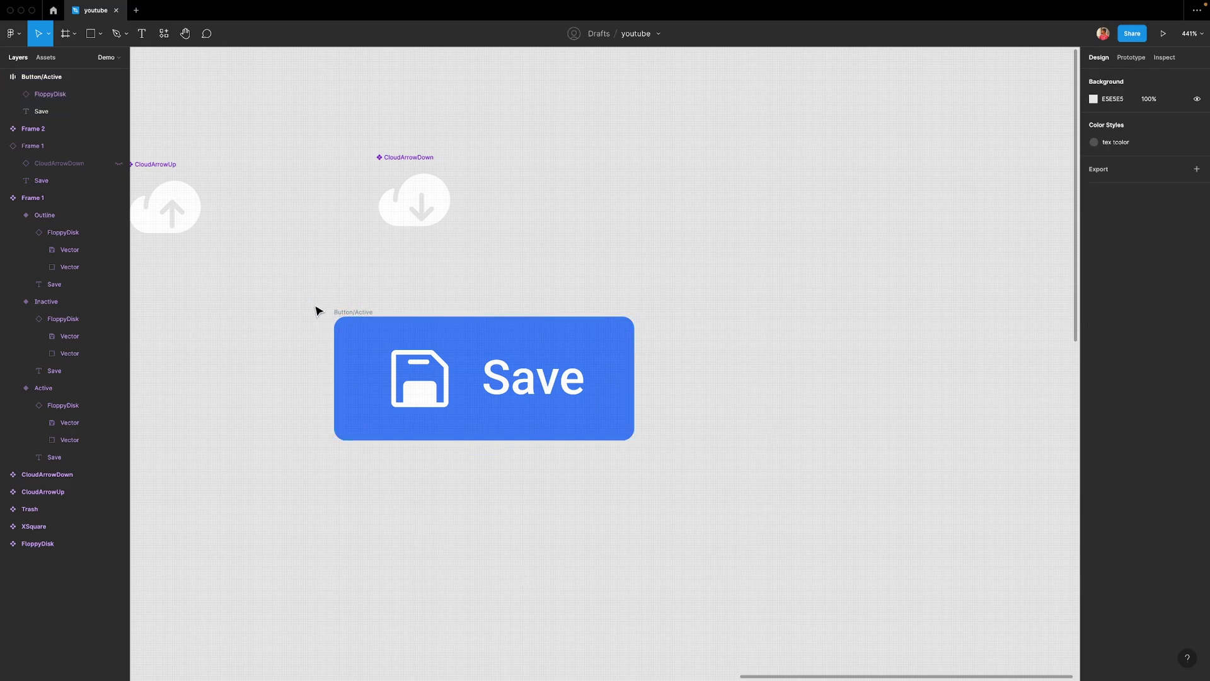
{"action": "left_click", "coordinate": [339, 313]}
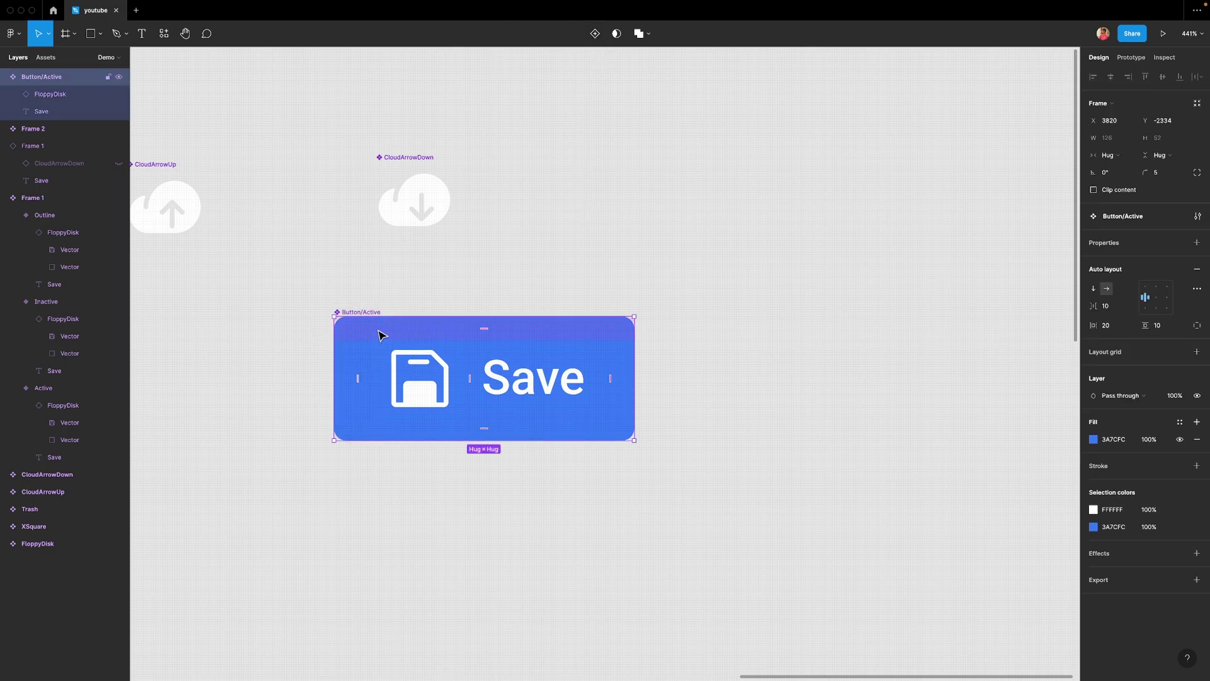
Create a component set and name the second variant's property value 'Inactive'
{"action": "left_click", "coordinate": [593, 37]}
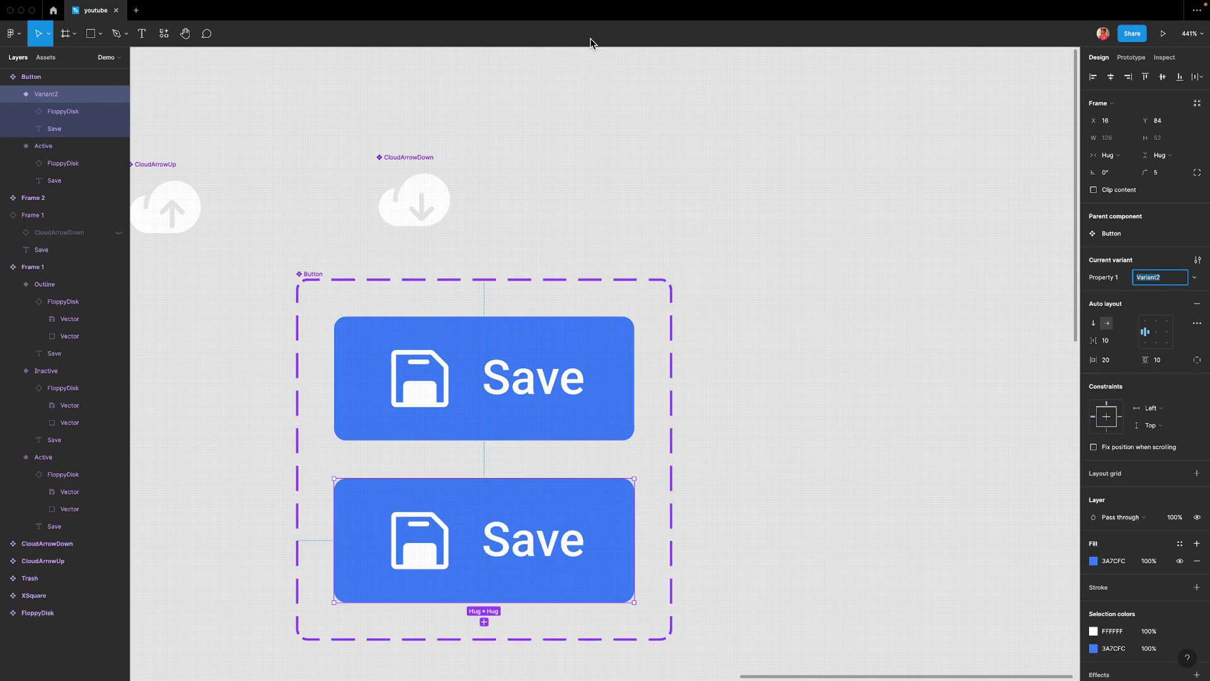
{"action": "left_click", "coordinate": [298, 278]}
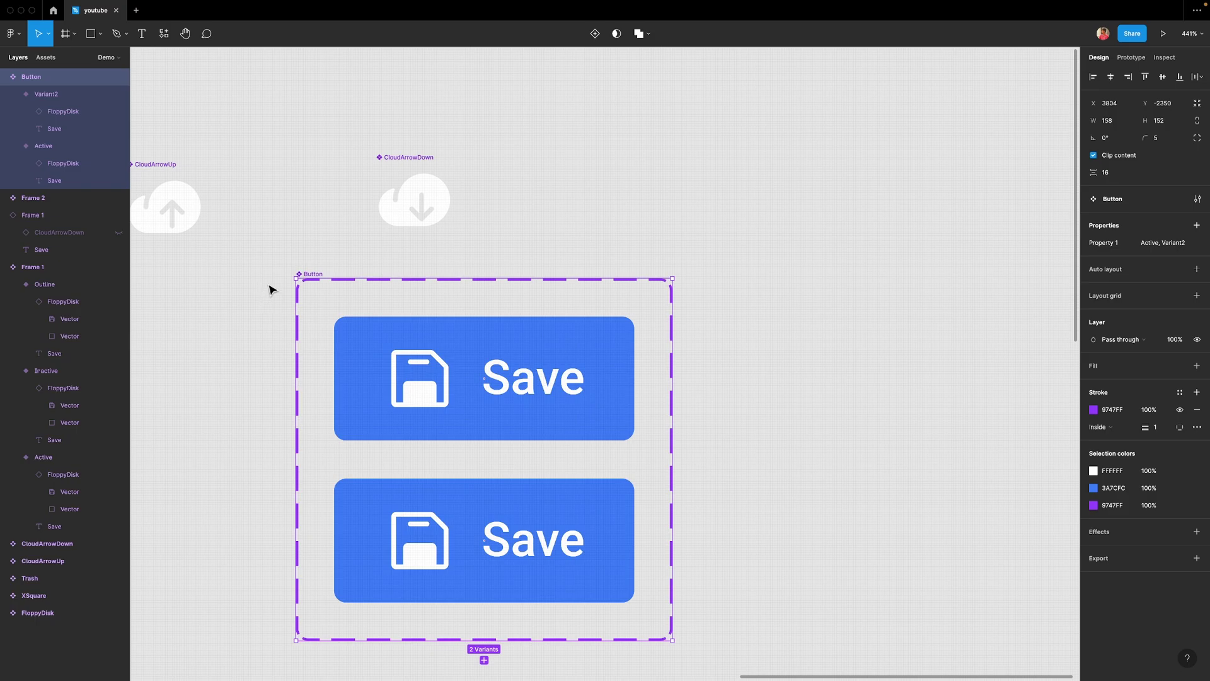
{"action": "left_click", "coordinate": [619, 419]}
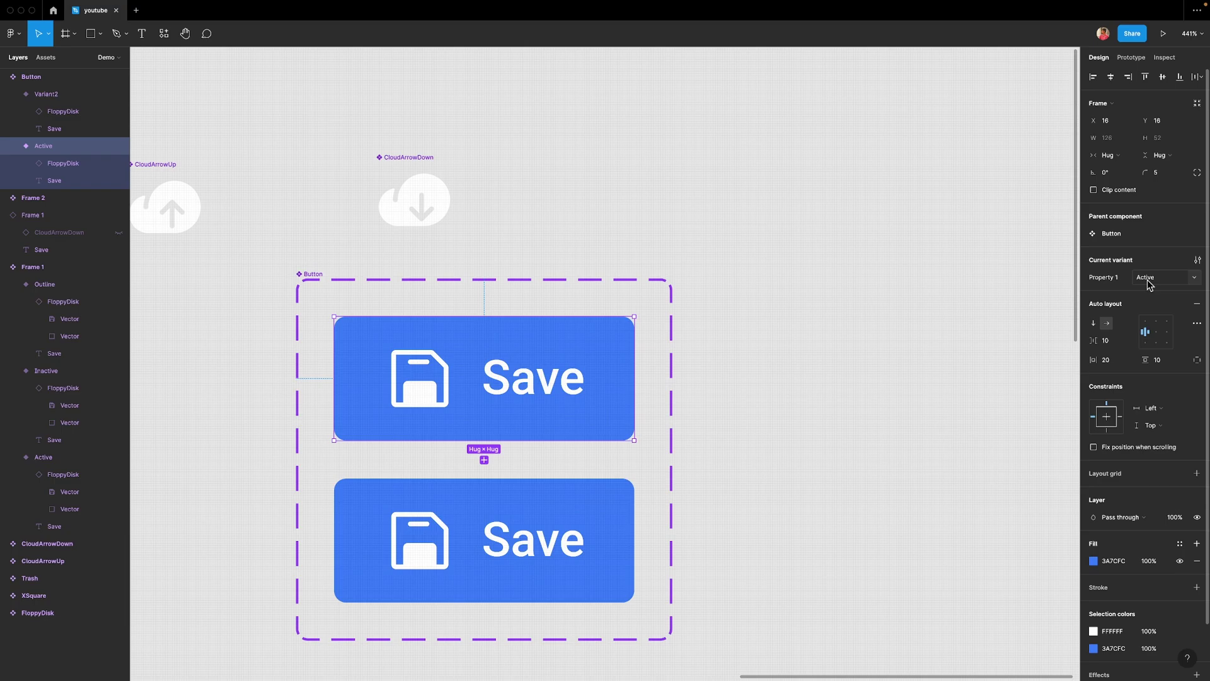
{"action": "left_click", "coordinate": [577, 525]}
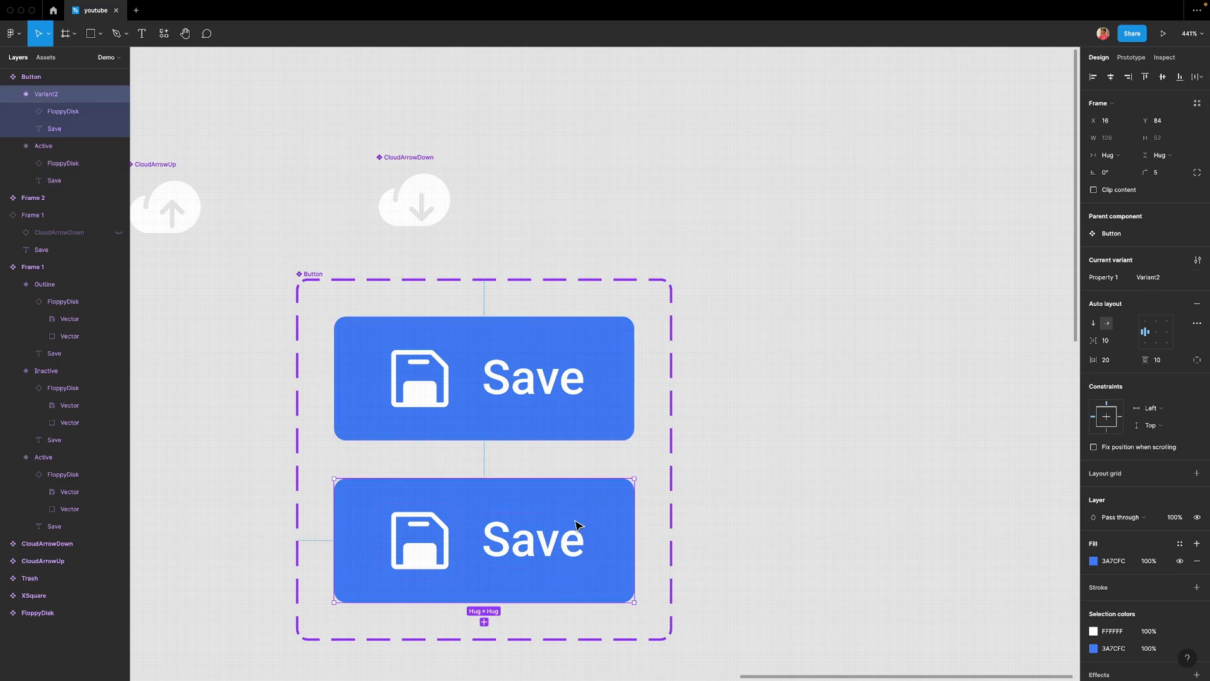
{"action": "left_click", "coordinate": [1145, 284]}
{"action": "type", "text": "Inactiv"}
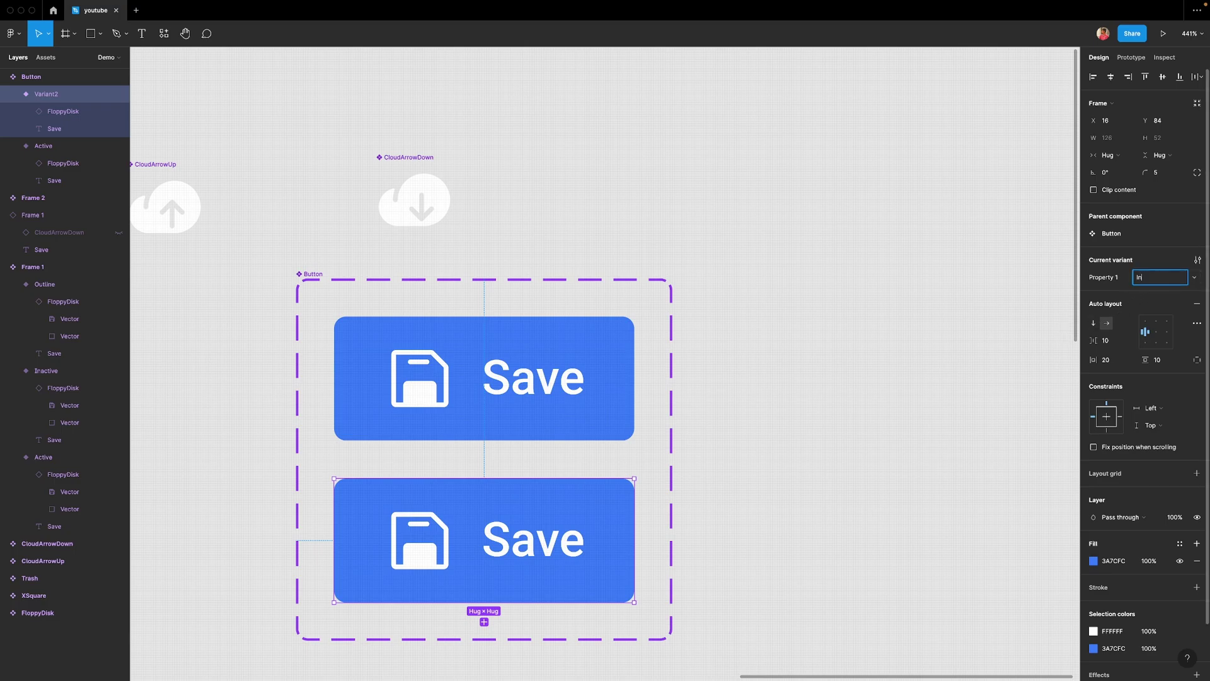
{"action": "type", "text": "e"}
{"action": "key", "text": "Return"}
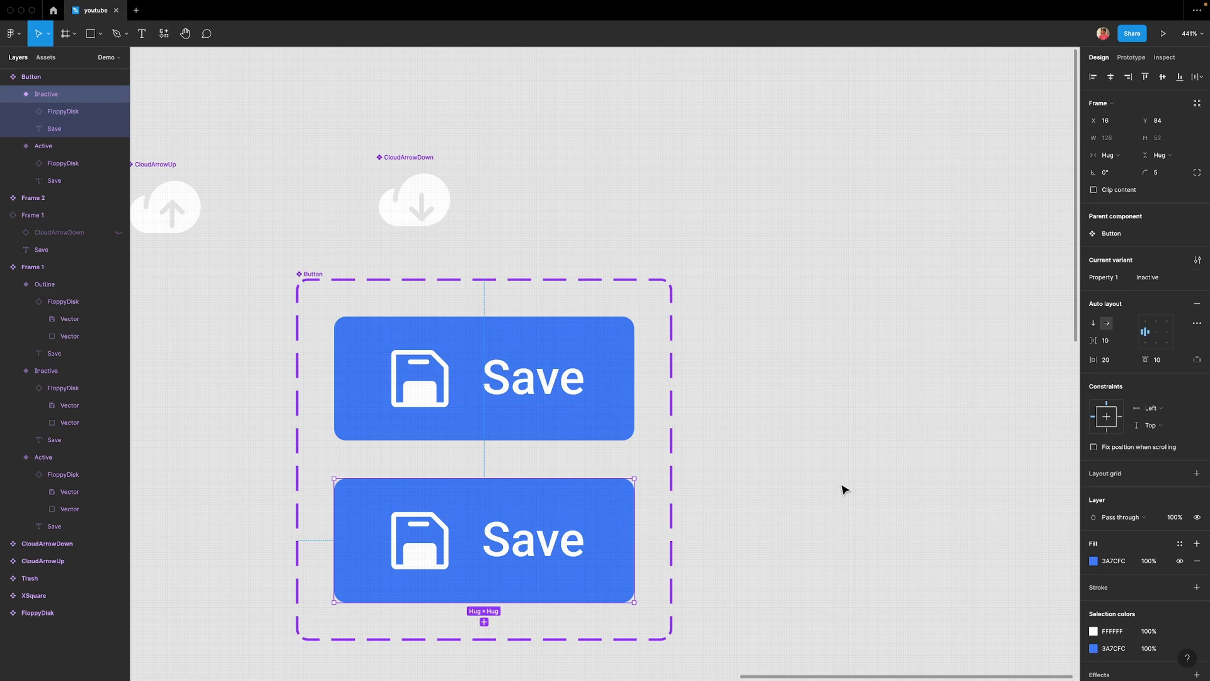
Change the Inactive variant's fill to grey 868686
{"action": "left_click", "coordinate": [1093, 560]}
{"action": "mouse_move", "coordinate": [972, 502]}
{"action": "left_mouse_down"}
{"action": "mouse_move", "coordinate": [950, 475]}
{"action": "mouse_move", "coordinate": [886, 481]}
{"action": "left_mouse_up"}
{"action": "left_click", "coordinate": [1069, 400]}
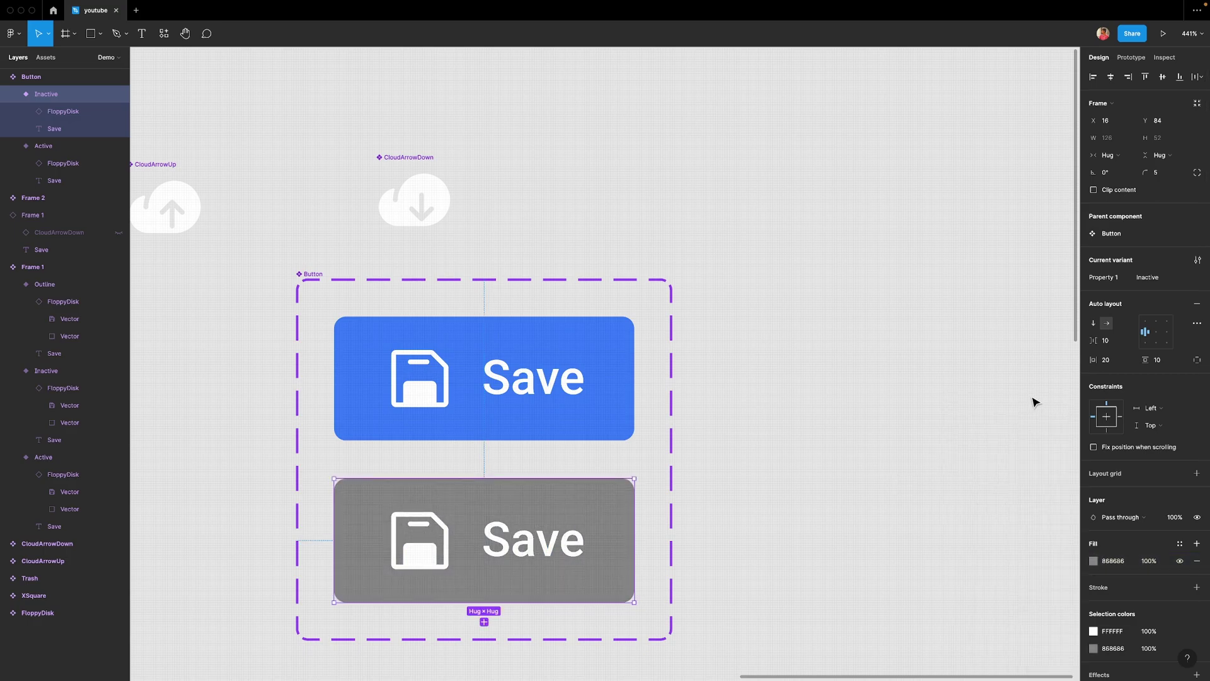
Rename the Button component set's 'Property 1' variant property to 'State'
{"action": "scroll", "coordinate": [637, 409], "scroll_direction": "down", "scroll_amount": 2}
{"action": "scroll", "coordinate": [636, 409], "scroll_direction": "left", "scroll_amount": 1}
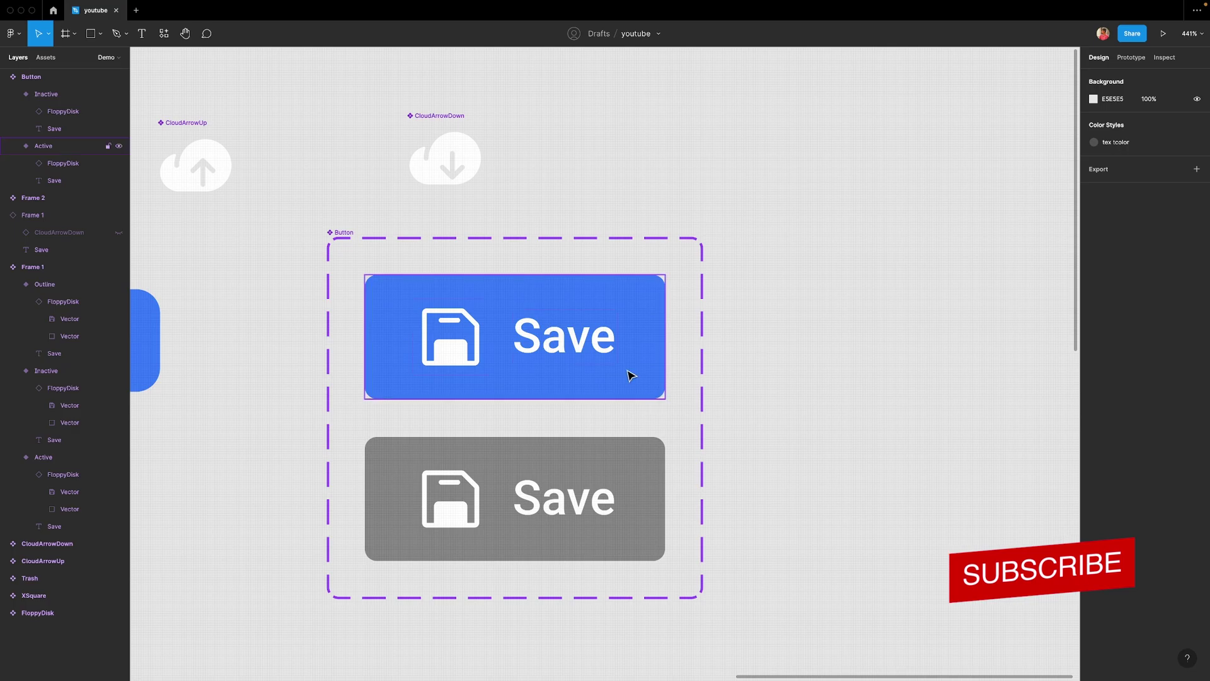
{"action": "left_click", "coordinate": [602, 344]}
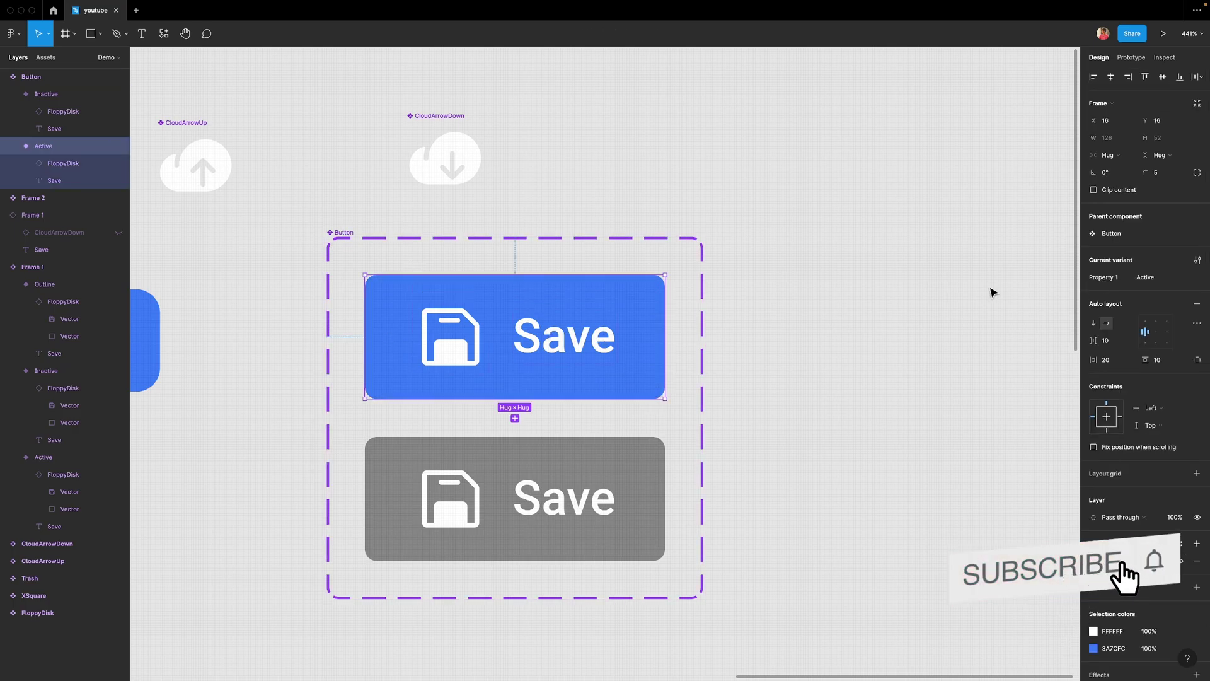
{"action": "left_click", "coordinate": [346, 235]}
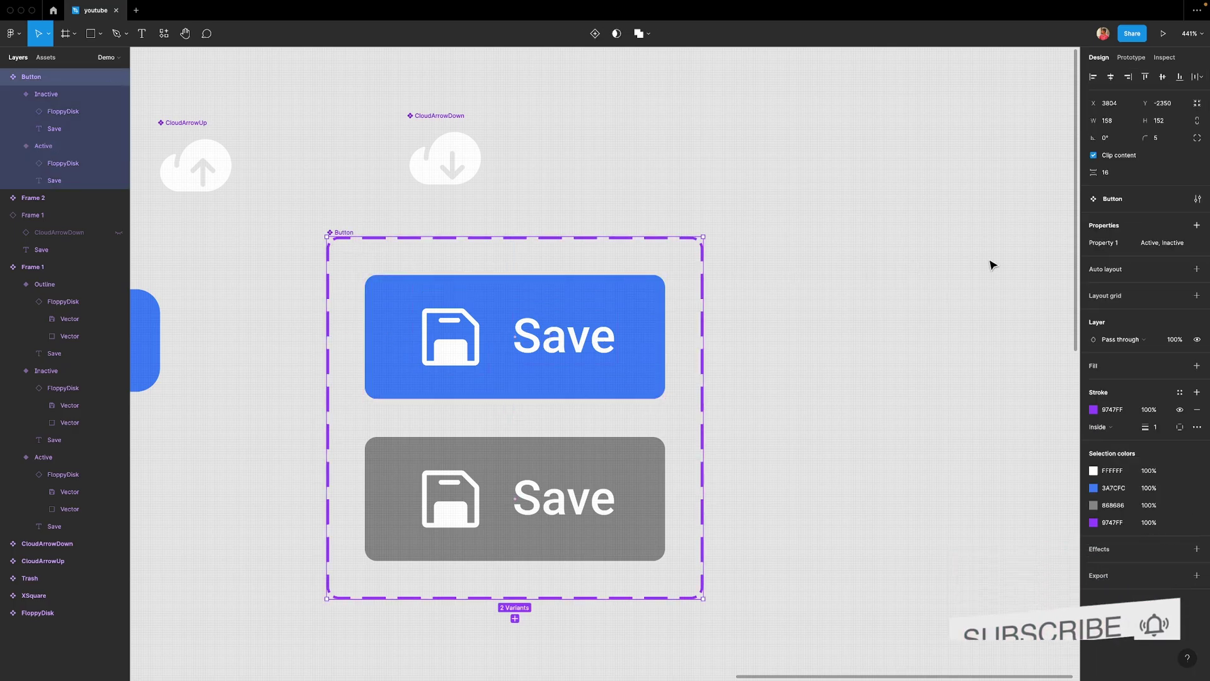
{"action": "double_click", "coordinate": [1109, 245]}
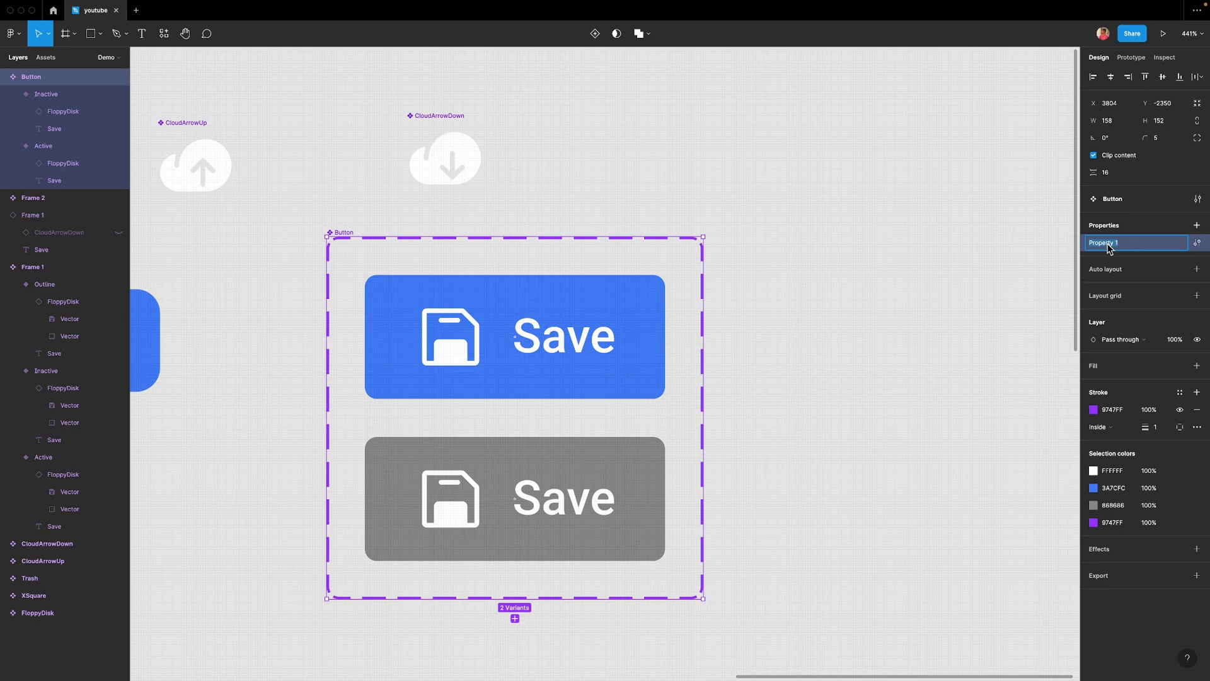
{"action": "type", "text": "Sav"}
{"action": "type", "text": "e"}
{"action": "key", "text": "Return"}
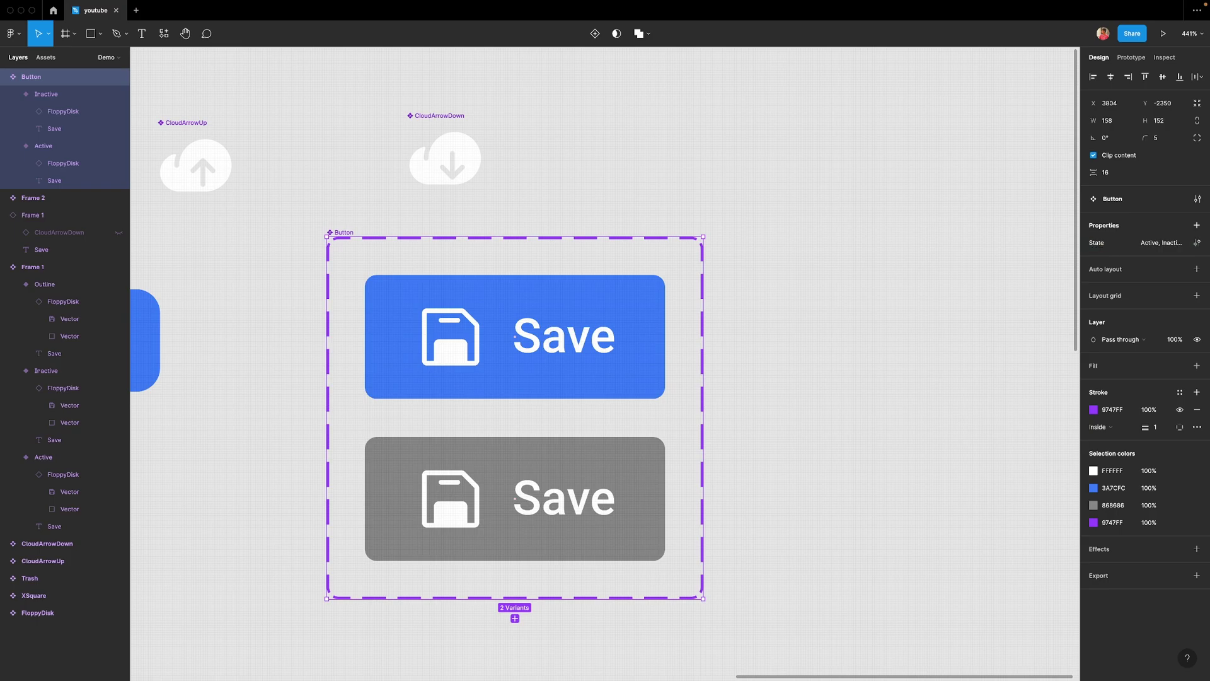
{"action": "left_click", "coordinate": [921, 285]}
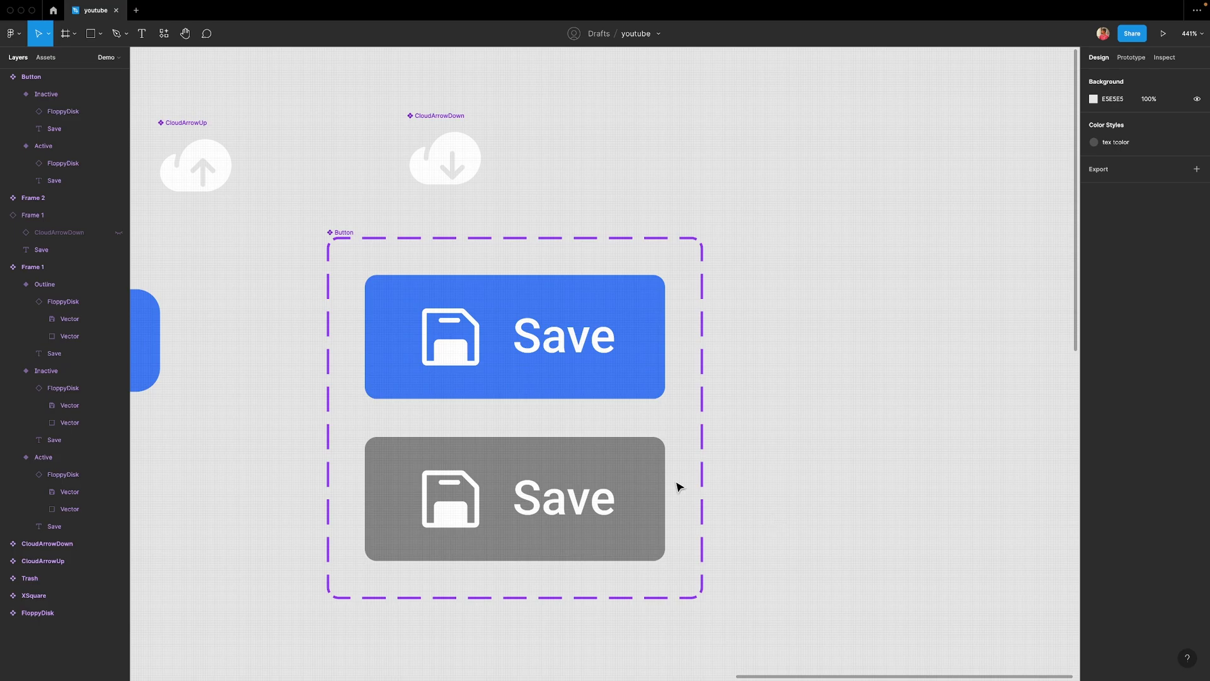
{"action": "scroll", "coordinate": [251, 405], "scroll_direction": "down", "scroll_amount": 3}
{"action": "scroll", "coordinate": [250, 407], "scroll_direction": "down", "scroll_amount": 3}
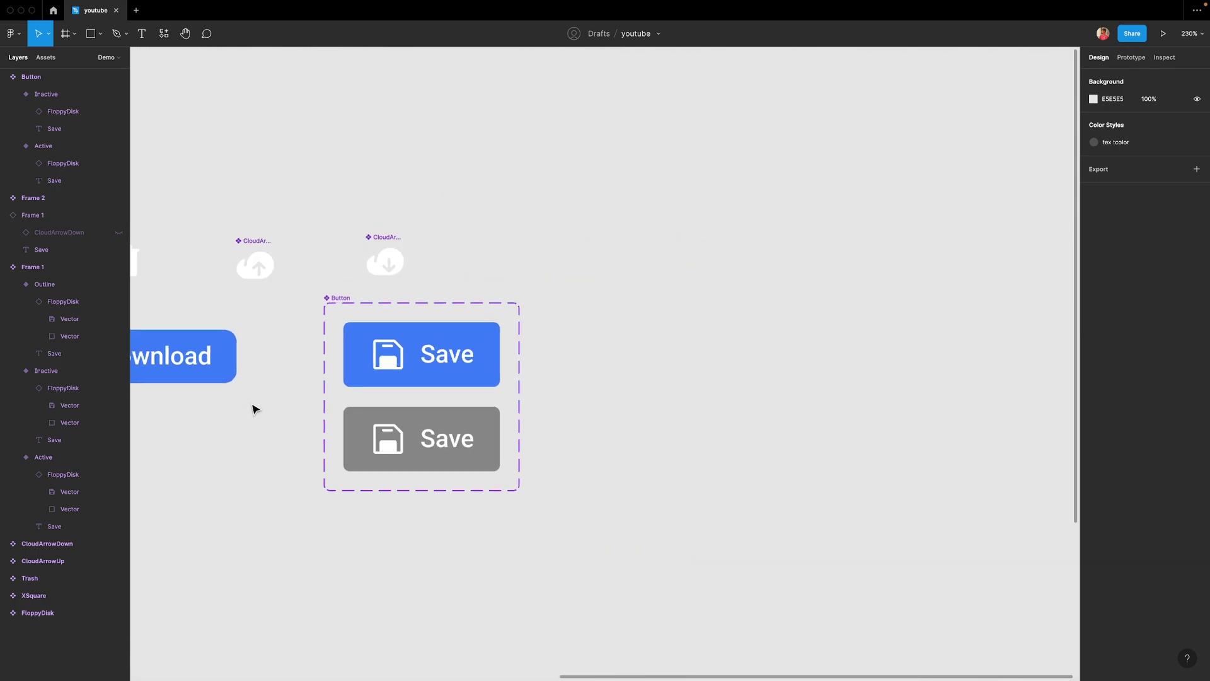
{"action": "left_click_drag", "start_coordinate": [252, 410], "coordinate": [525, 476]}
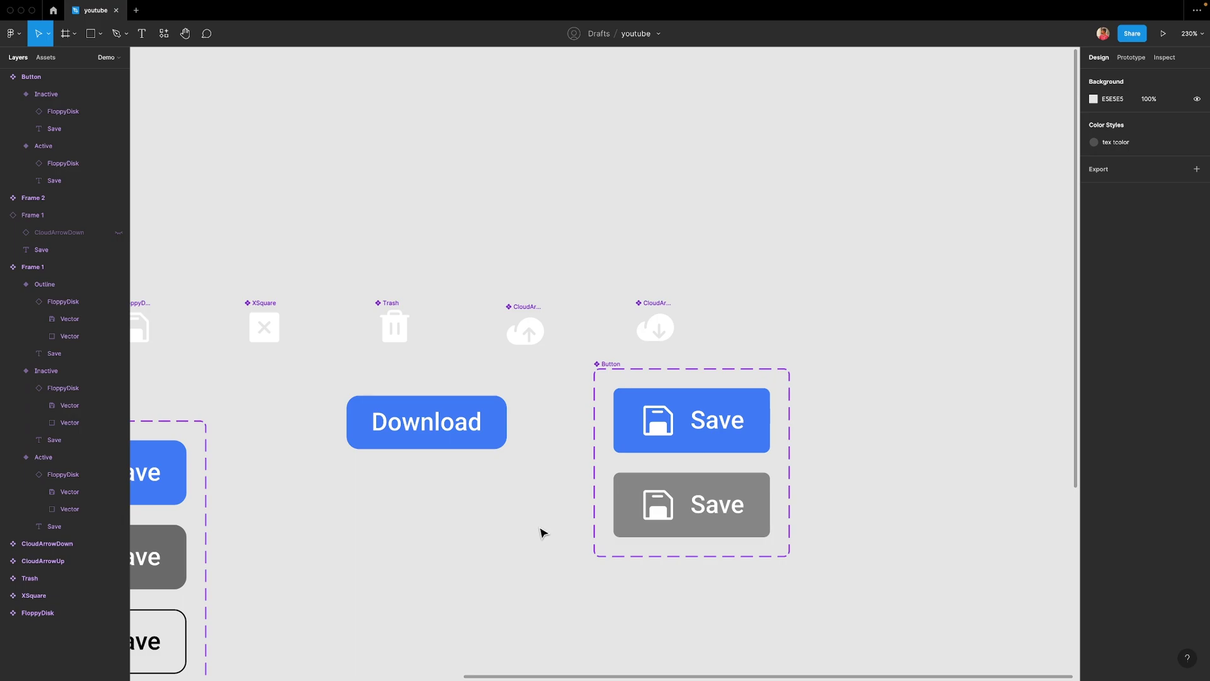
{"action": "left_click_drag", "start_coordinate": [541, 534], "coordinate": [610, 513]}
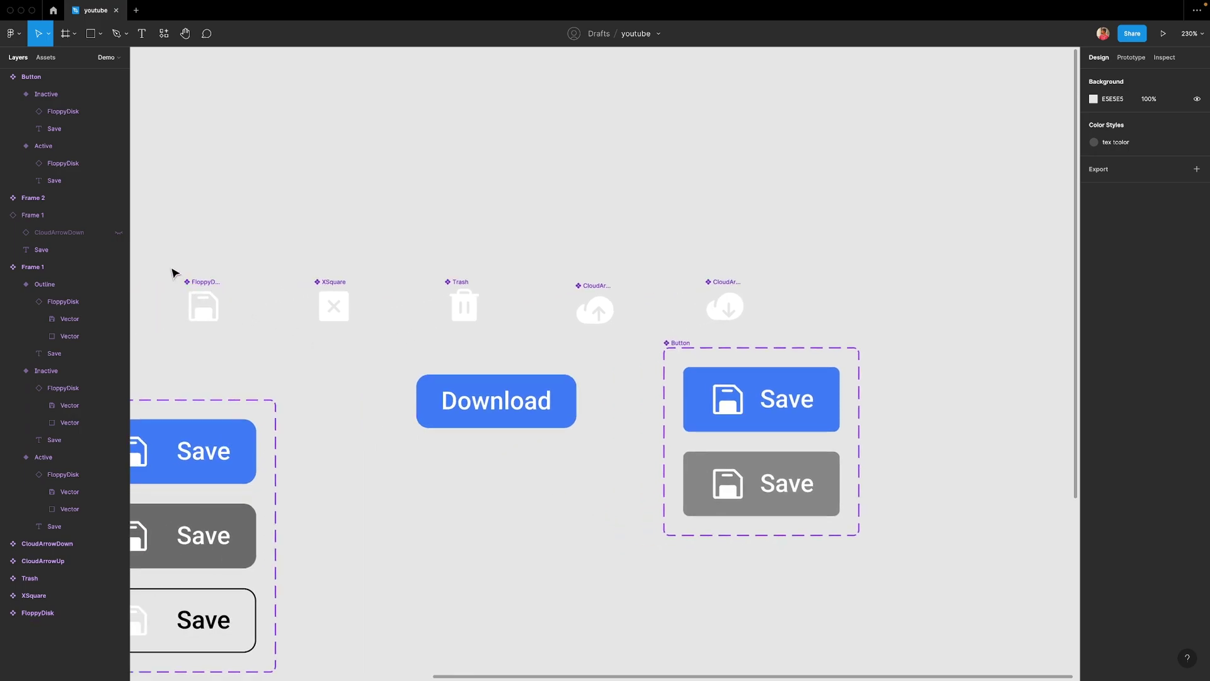
{"action": "mouse_move", "coordinate": [172, 267]}
{"action": "left_mouse_down"}
{"action": "mouse_move", "coordinate": [493, 353]}
{"action": "mouse_move", "coordinate": [852, 331]}
{"action": "left_mouse_up"}
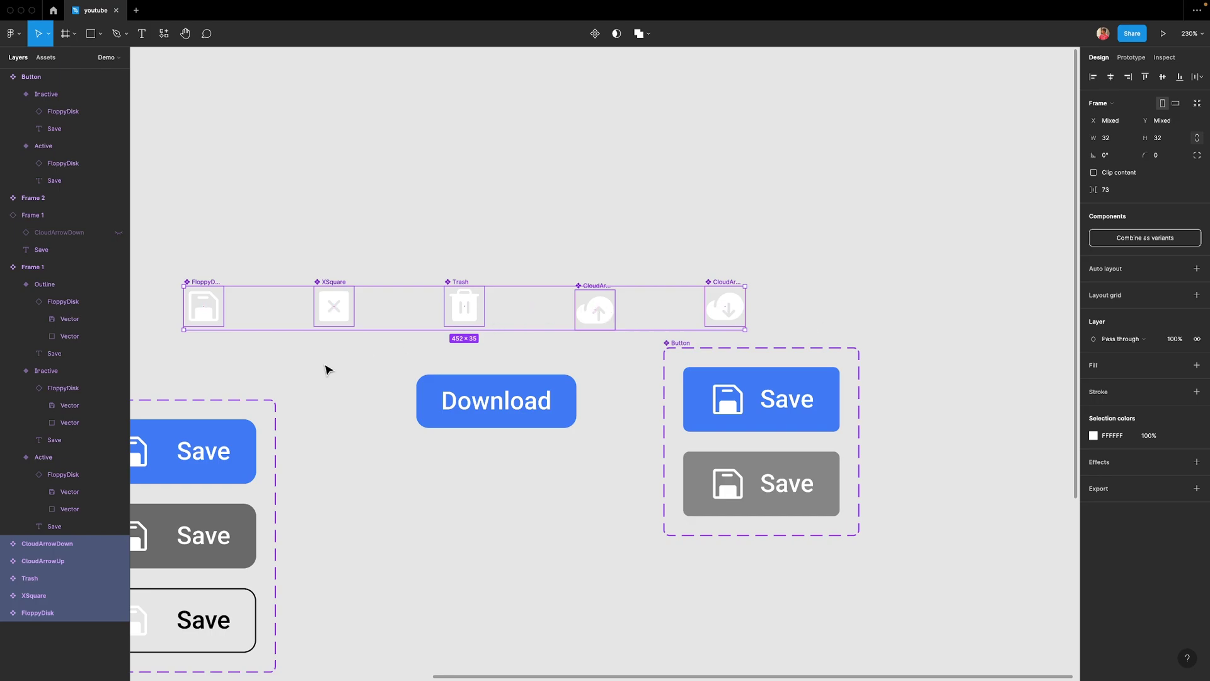
{"action": "left_click", "coordinate": [201, 310]}
{"action": "left_click", "coordinate": [328, 325]}
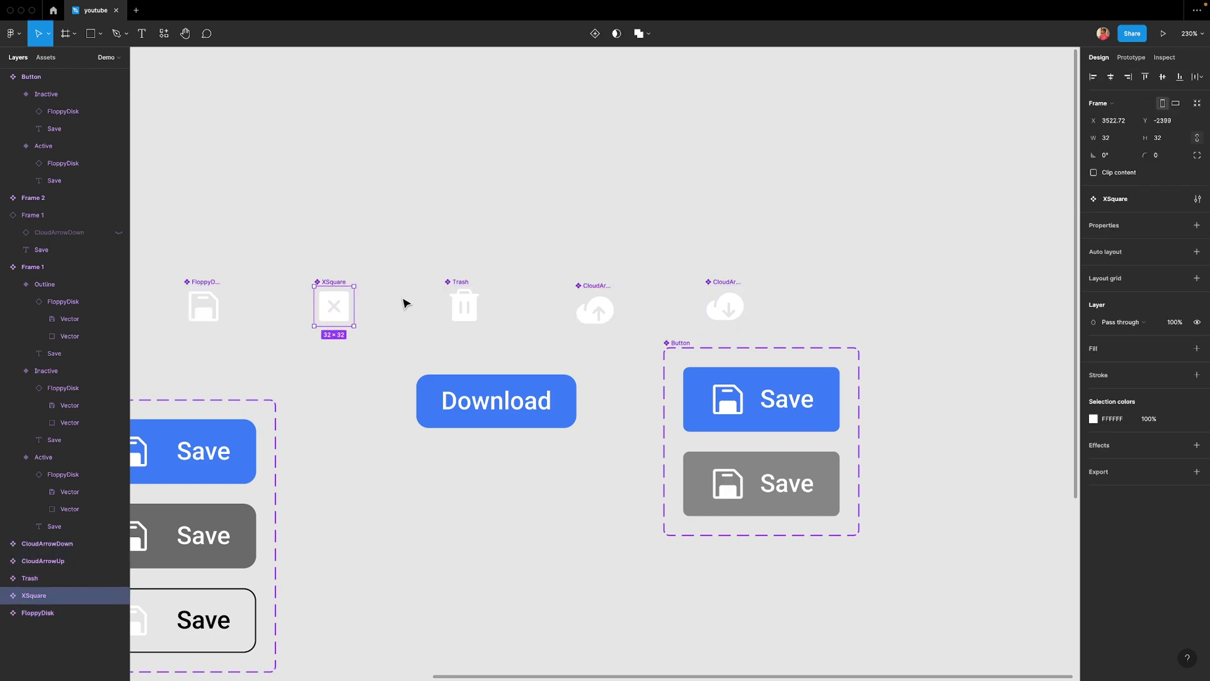
{"action": "left_click", "coordinate": [460, 306]}
{"action": "left_click", "coordinate": [618, 314]}
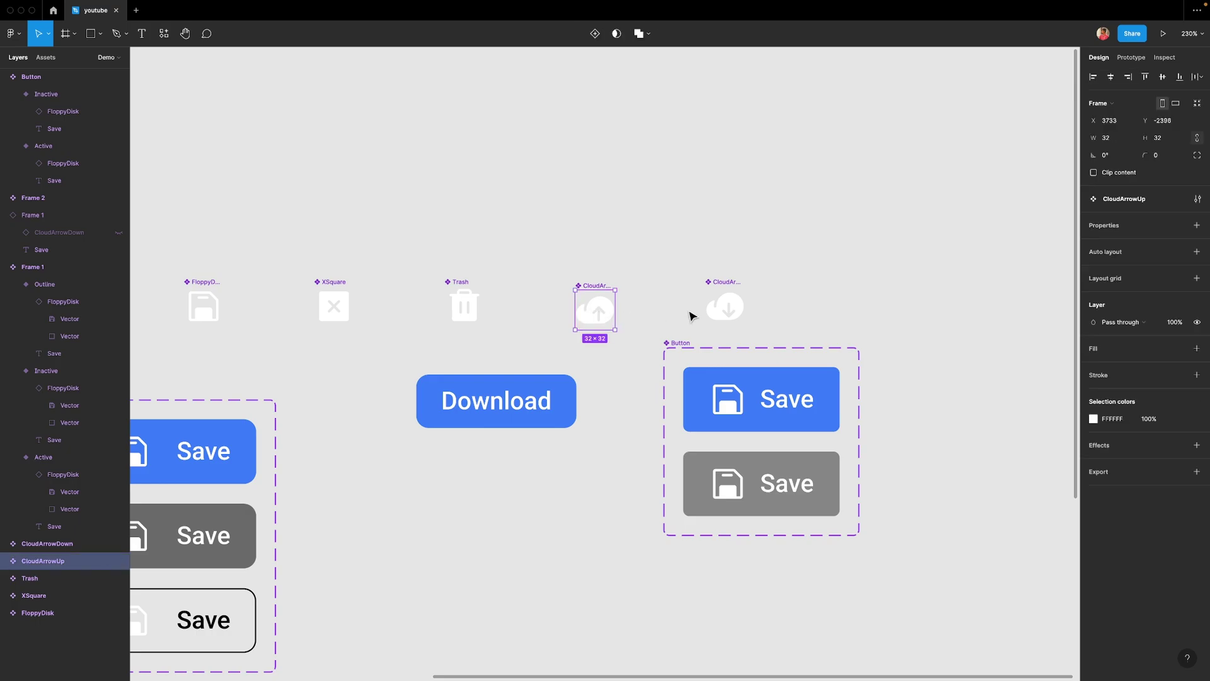
{"action": "left_click", "coordinate": [709, 313]}
{"action": "left_click", "coordinate": [821, 272]}
{"action": "scroll", "coordinate": [880, 308], "scroll_direction": "right", "scroll_amount": 5}
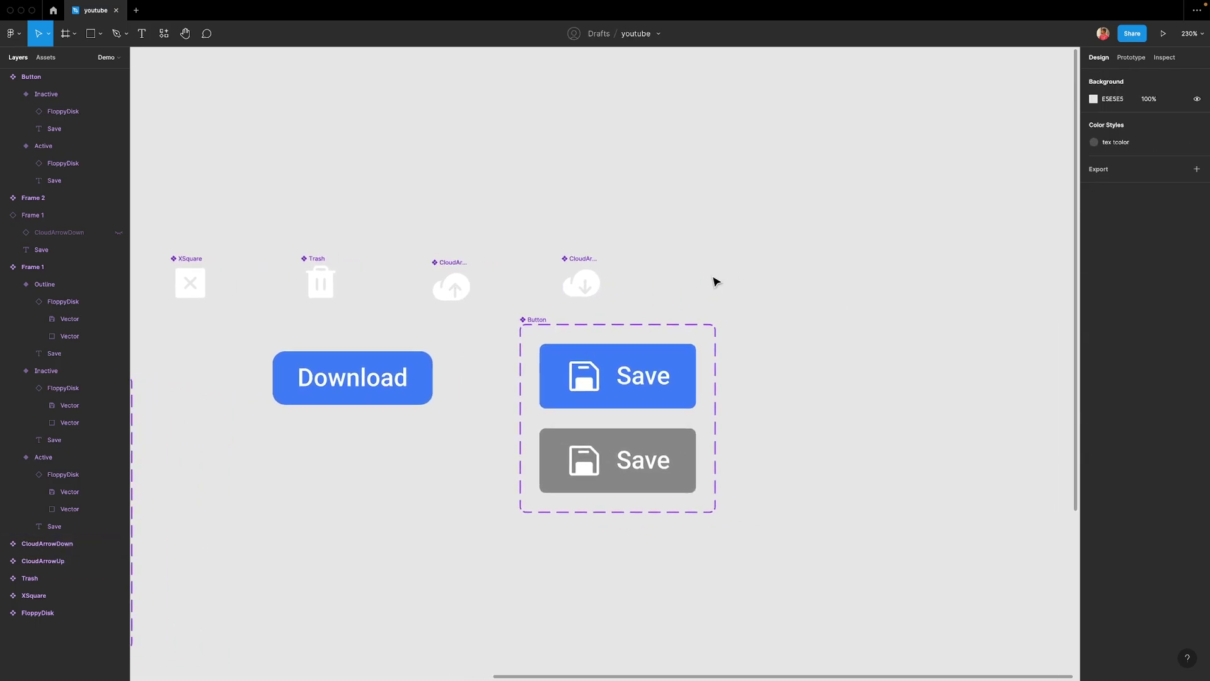
{"action": "mouse_move", "coordinate": [712, 285]}
{"action": "left_mouse_down"}
{"action": "mouse_move", "coordinate": [755, 260]}
{"action": "mouse_move", "coordinate": [895, 237]}
{"action": "left_mouse_up"}
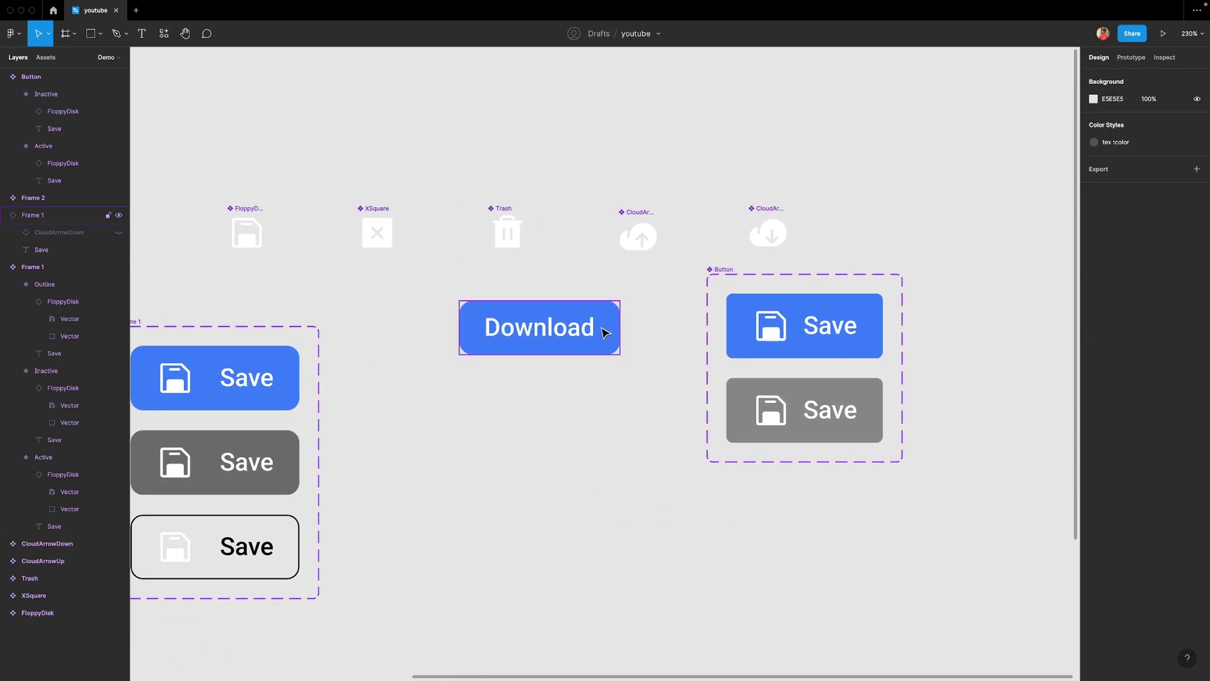
{"action": "left_click", "coordinate": [774, 337]}
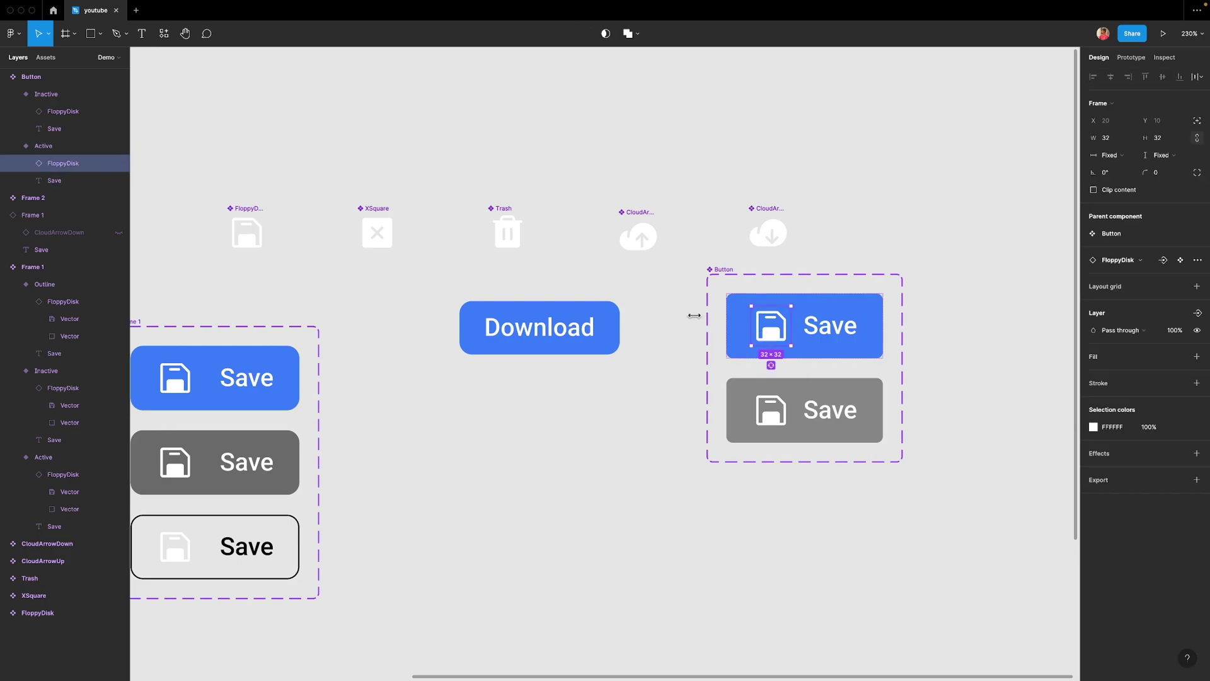
{"action": "left_click", "coordinate": [263, 242]}
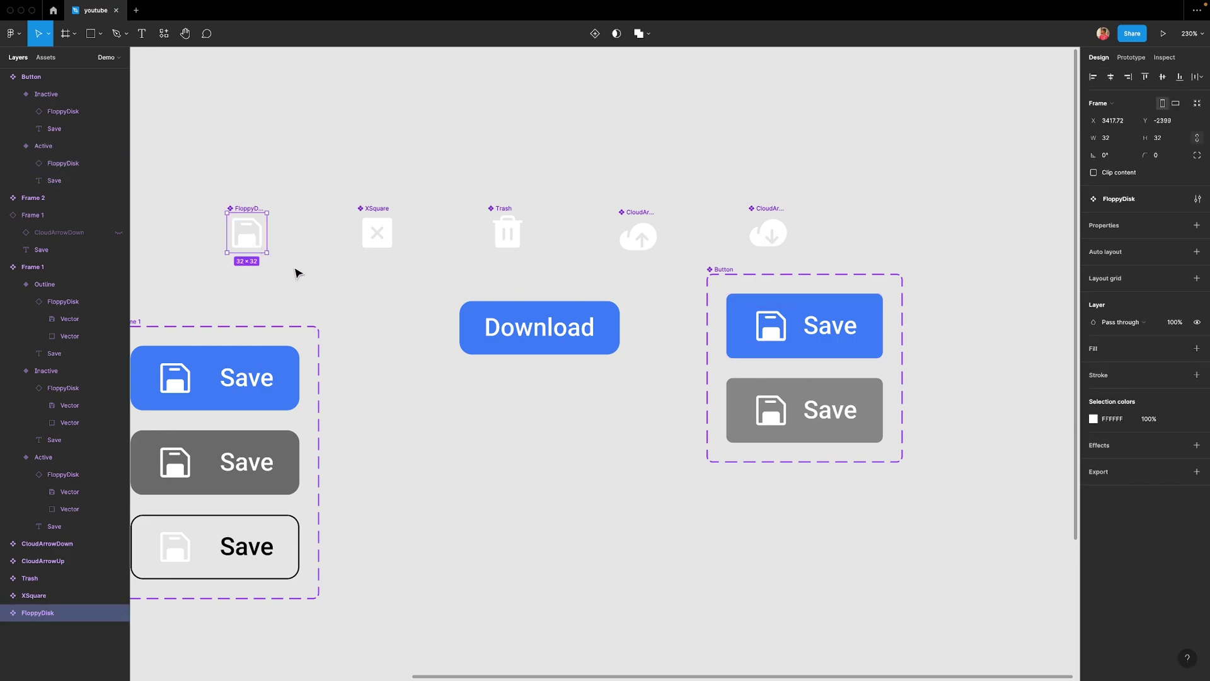
{"action": "left_click", "coordinate": [353, 327]}
{"action": "left_click", "coordinate": [255, 248]}
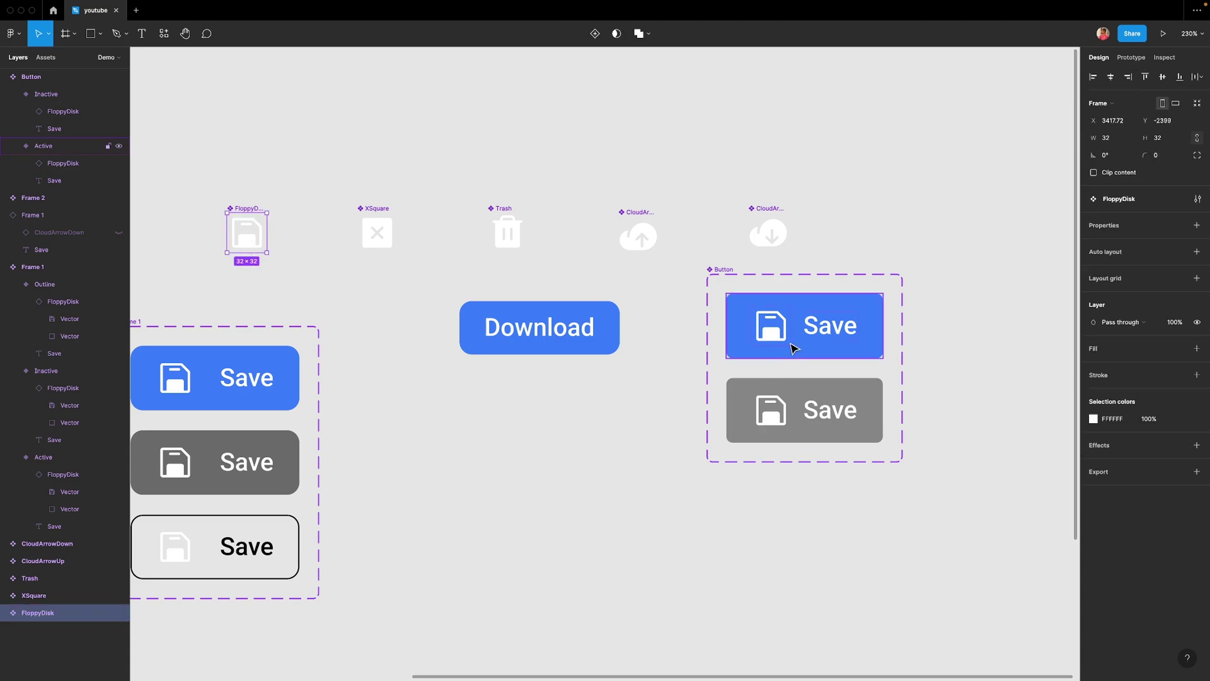
{"action": "left_click", "coordinate": [770, 327]}
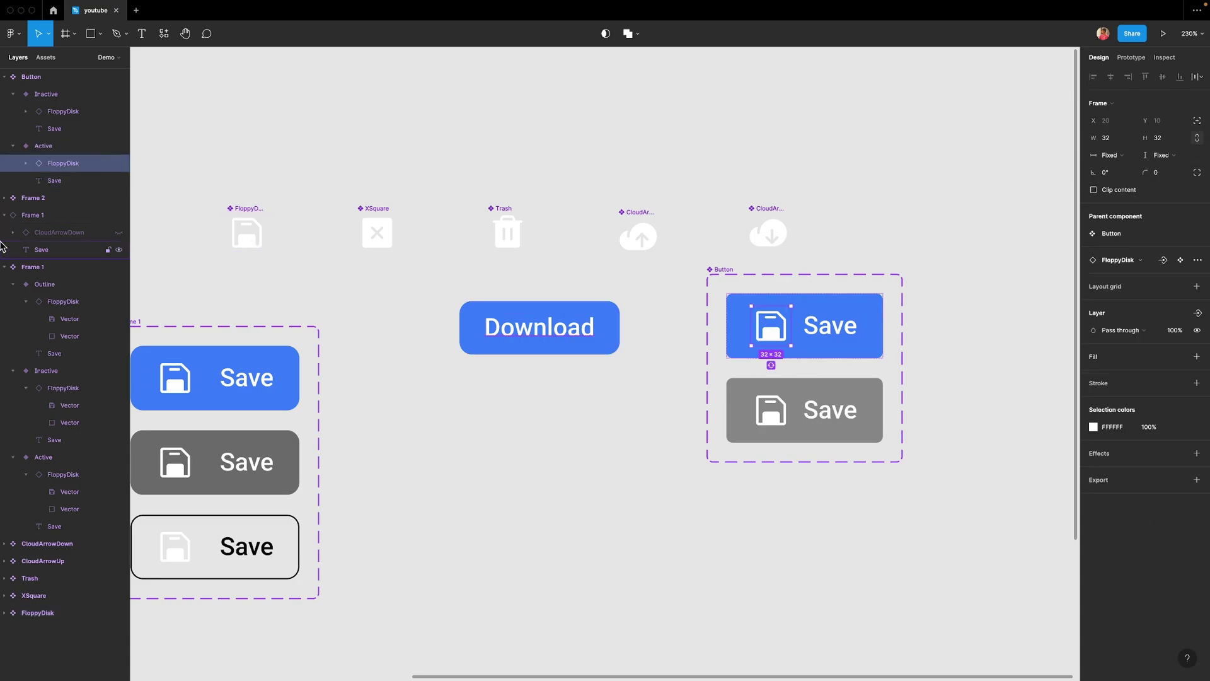
{"action": "left_click", "coordinate": [246, 244]}
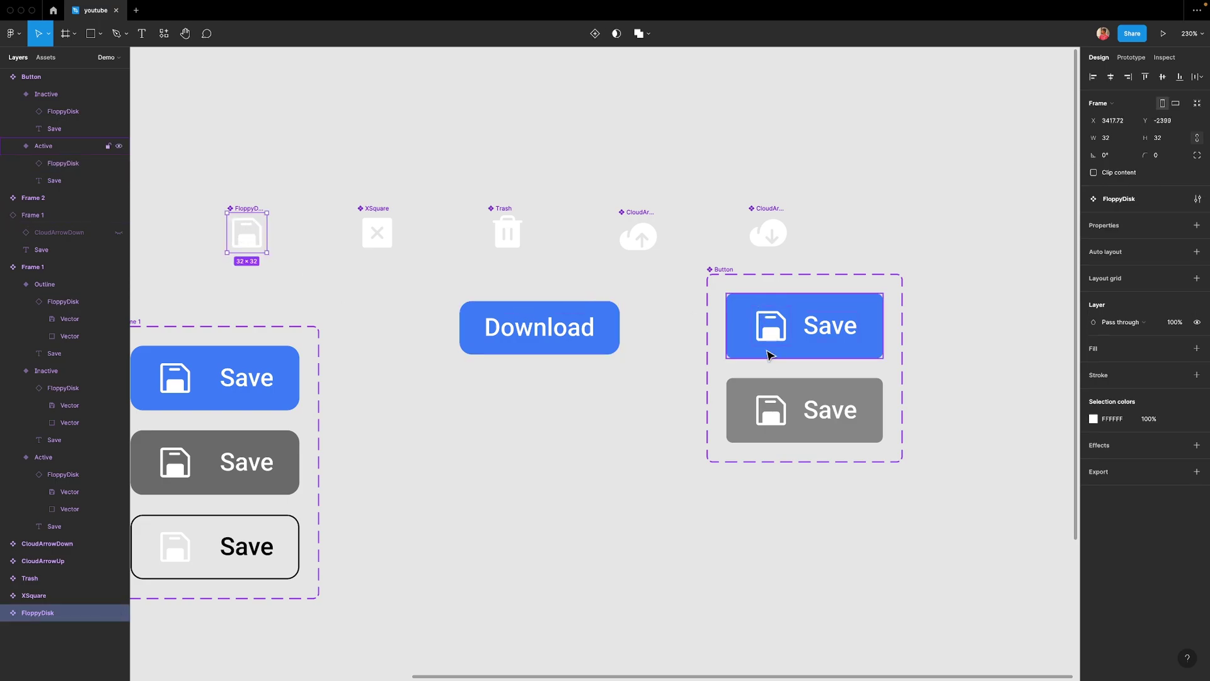
{"action": "left_click", "coordinate": [770, 340]}
{"action": "left_click", "coordinate": [487, 492]}
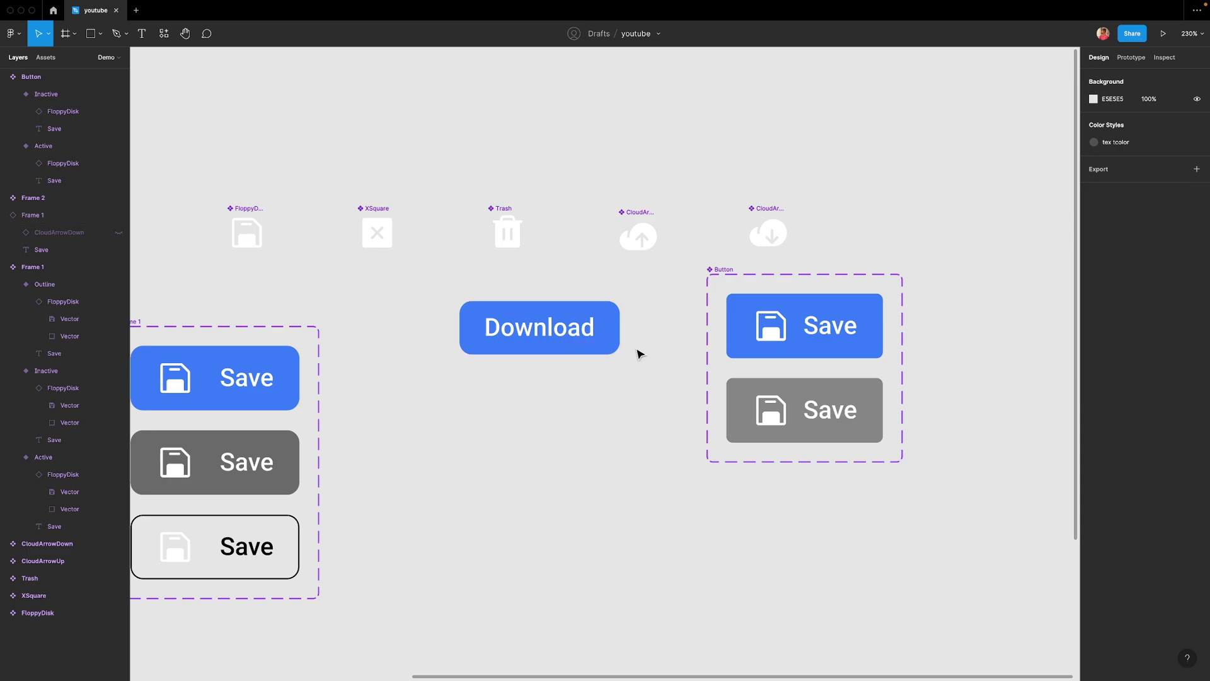
{"action": "left_click", "coordinate": [772, 339]}
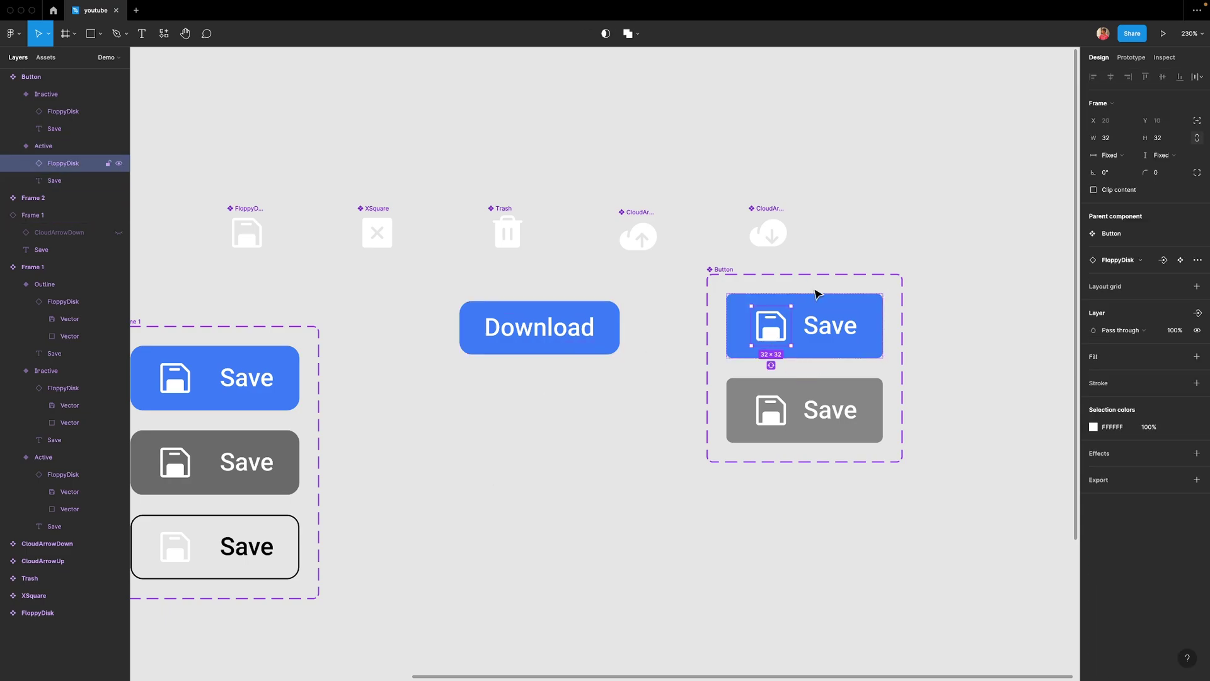
{"action": "left_click", "coordinate": [881, 222]}
{"action": "scroll", "coordinate": [894, 265], "scroll_direction": "down", "scroll_amount": 1}
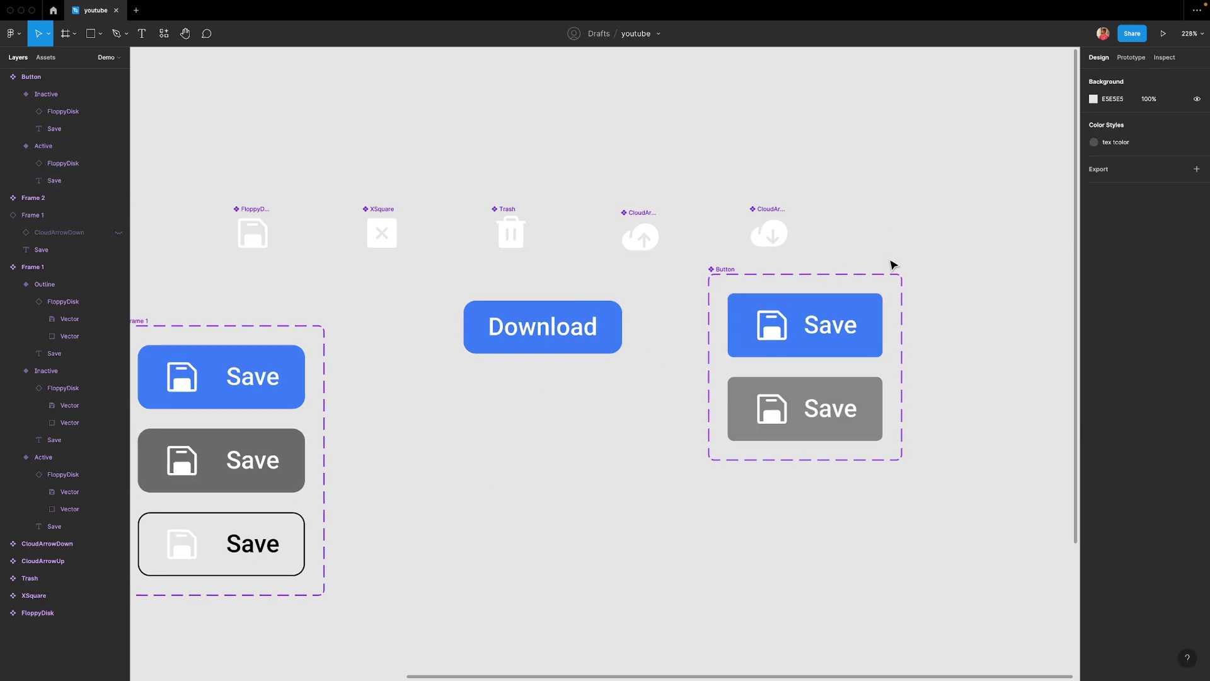
{"action": "scroll", "coordinate": [893, 264], "scroll_direction": "up", "scroll_amount": 5}
{"action": "scroll", "coordinate": [910, 360], "scroll_direction": "right", "scroll_amount": 3}
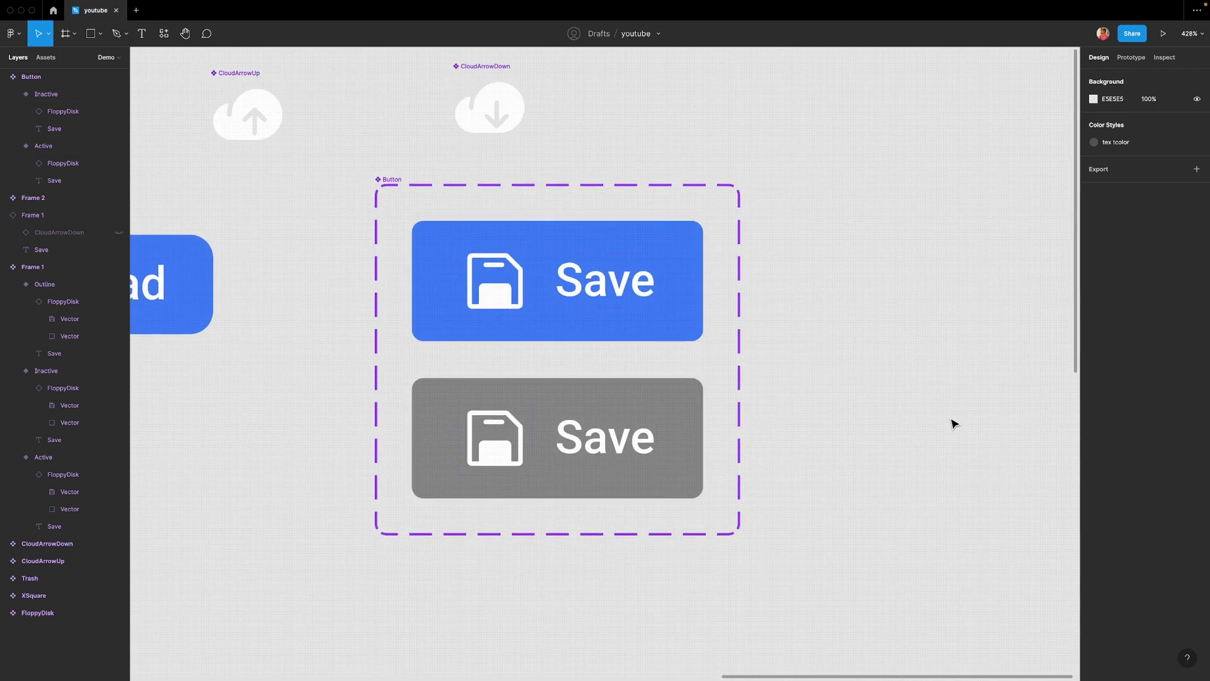
Create a 'Change text' text property from the Active variant's Save label
{"action": "left_click", "coordinate": [603, 282]}
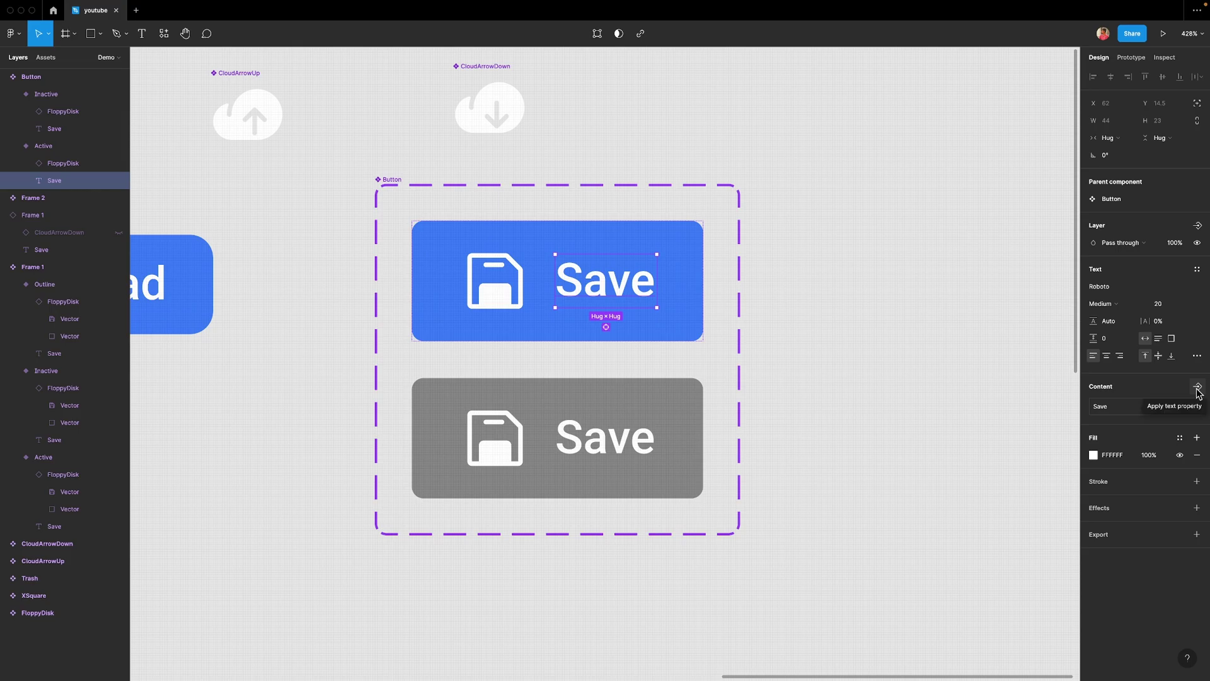
{"action": "left_click", "coordinate": [1198, 387]}
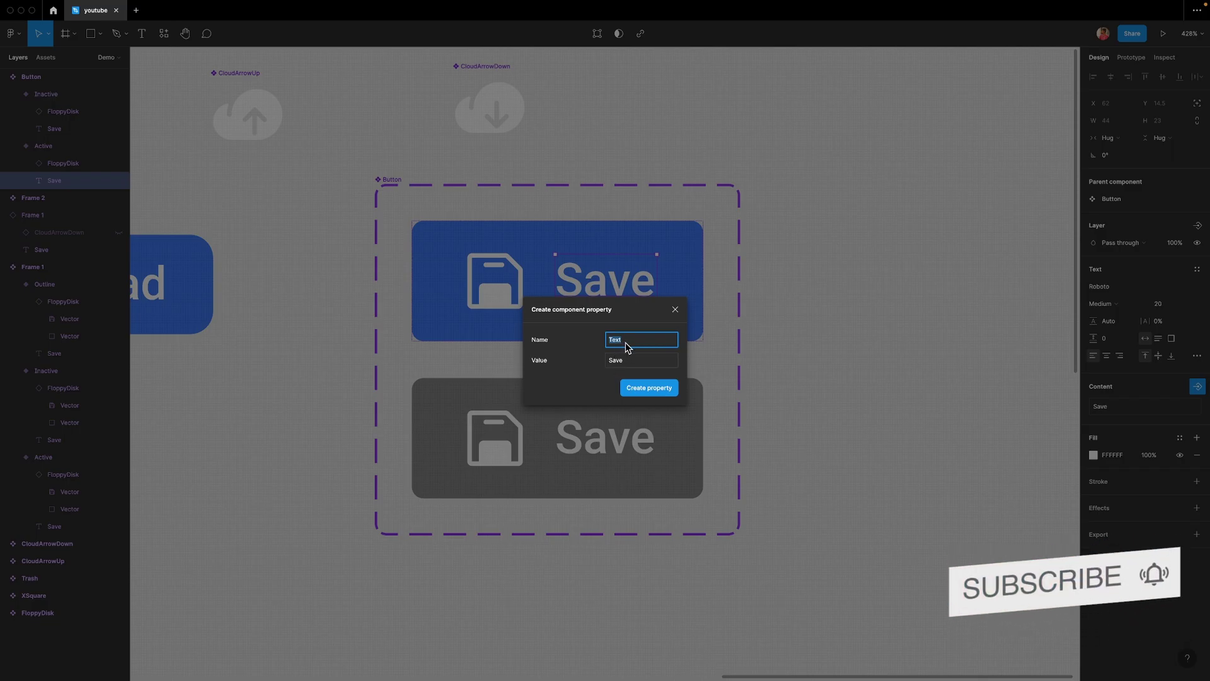
{"action": "type", "text": "Change t"}
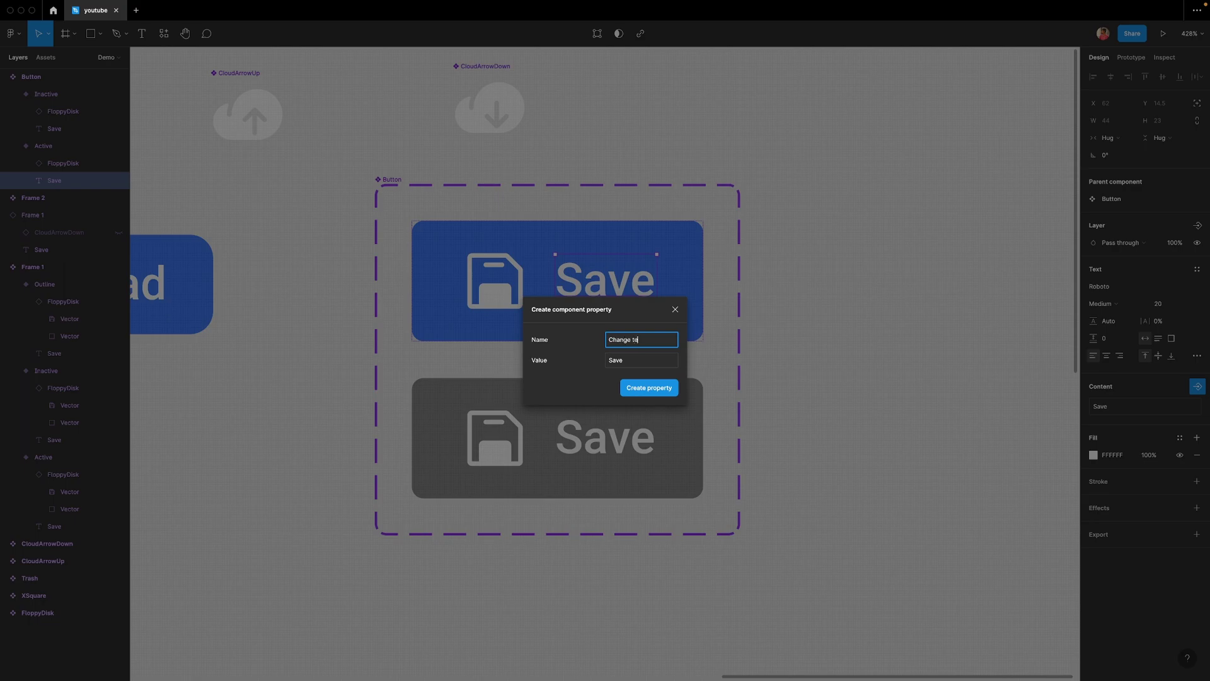
{"action": "key", "text": "Return"}
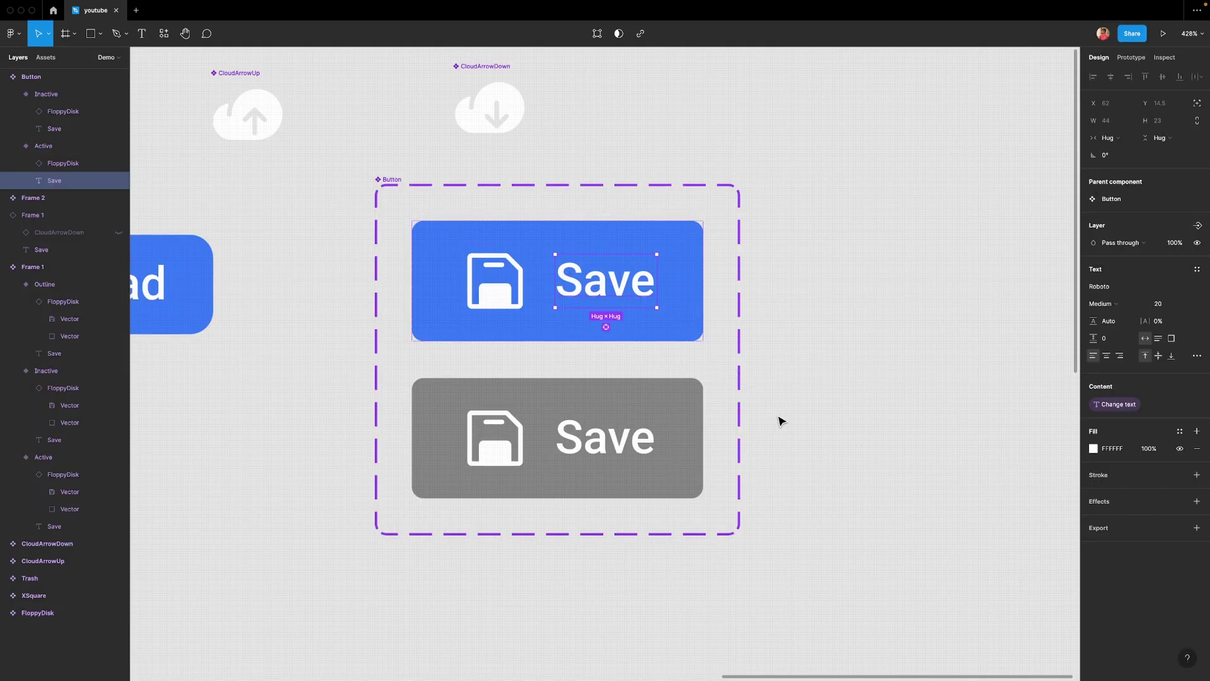
{"action": "left_click", "coordinate": [789, 422]}
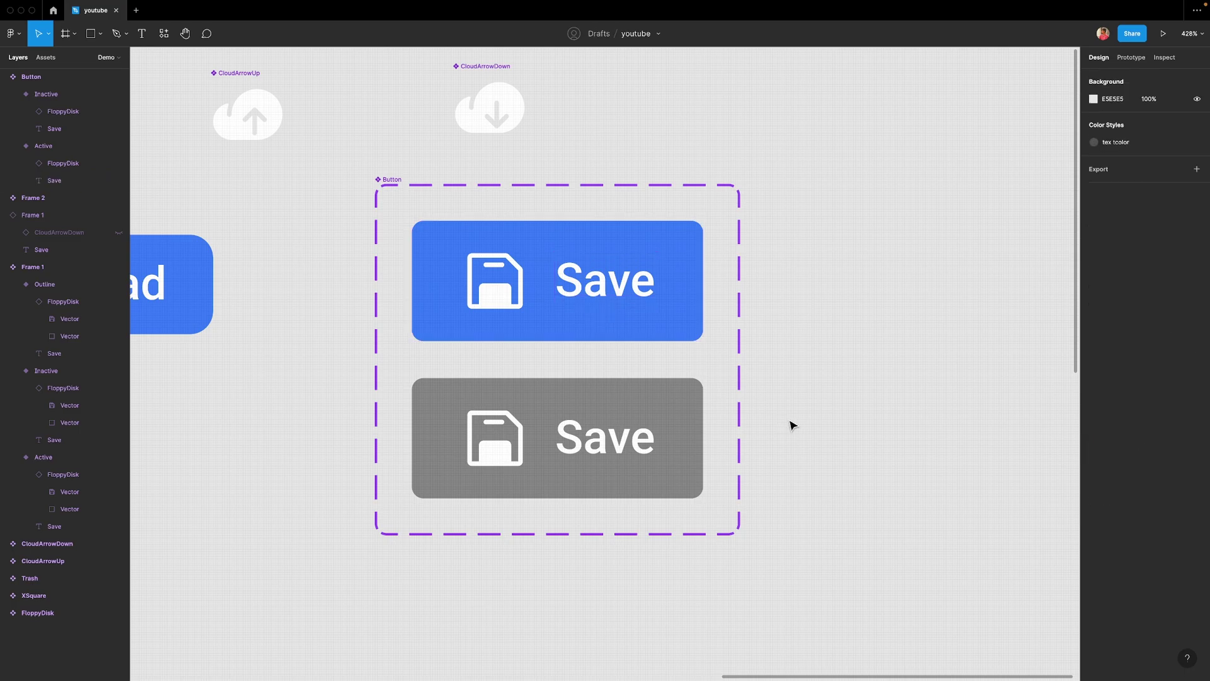
Link the Inactive variant's Save label to the Change text property
{"action": "double_click", "coordinate": [614, 457]}
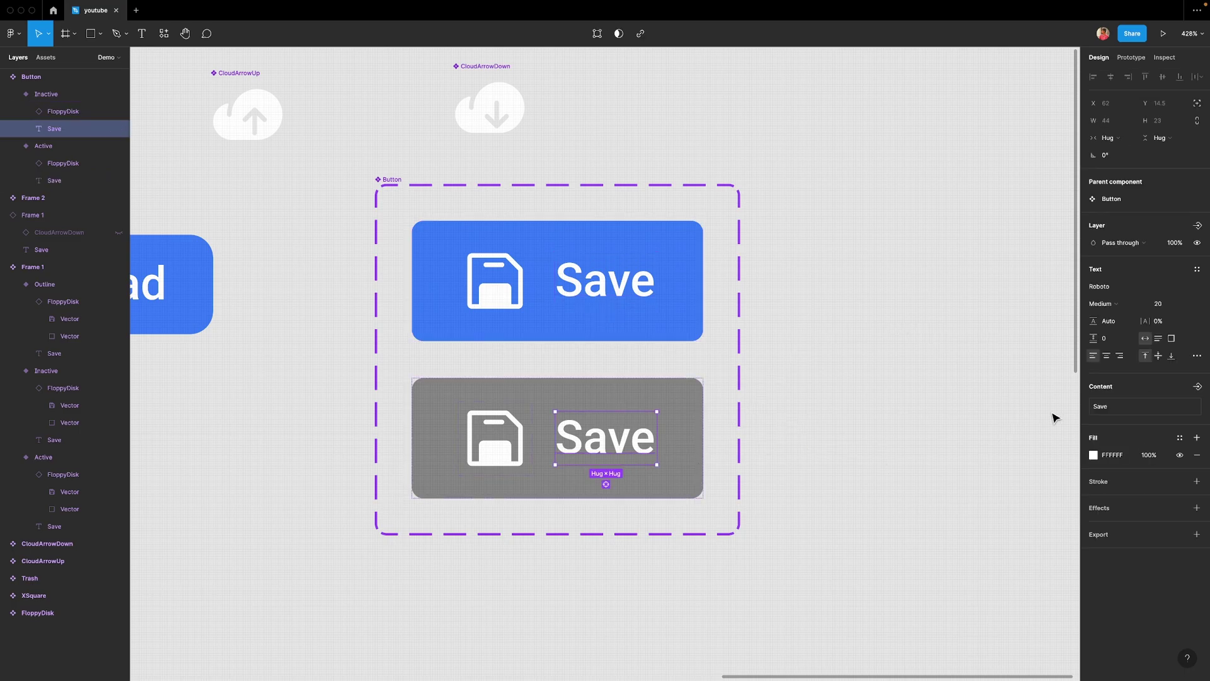
{"action": "left_click", "coordinate": [1197, 386]}
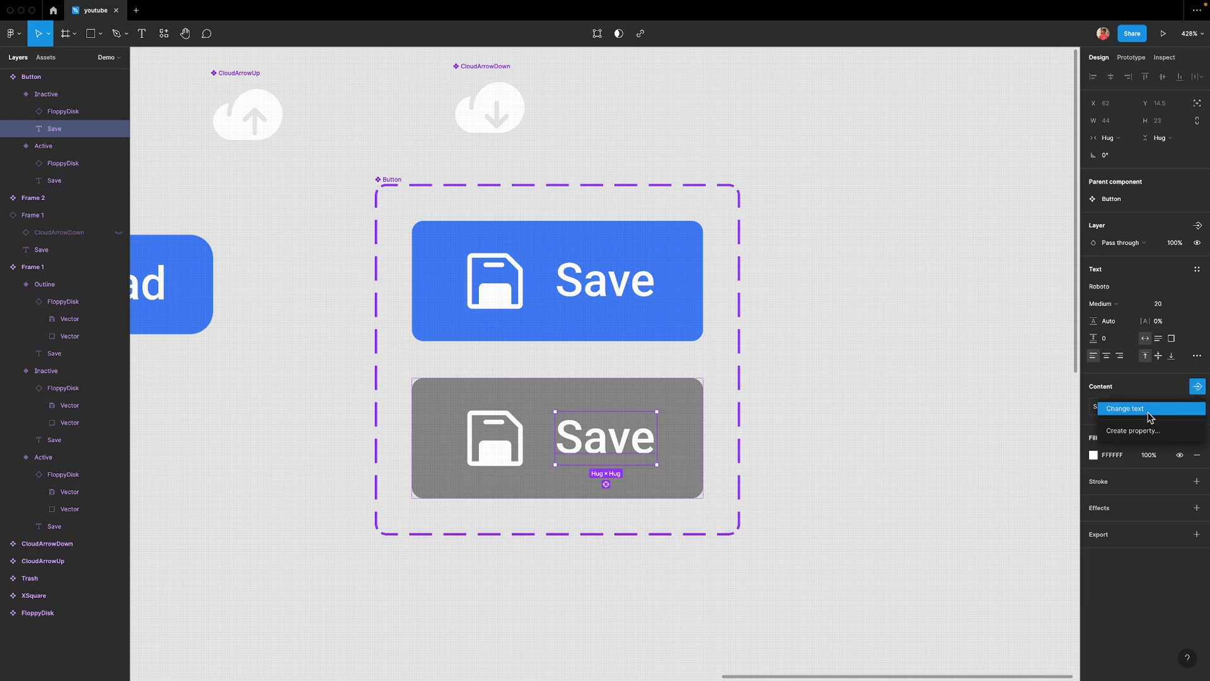
{"action": "left_click", "coordinate": [1148, 417]}
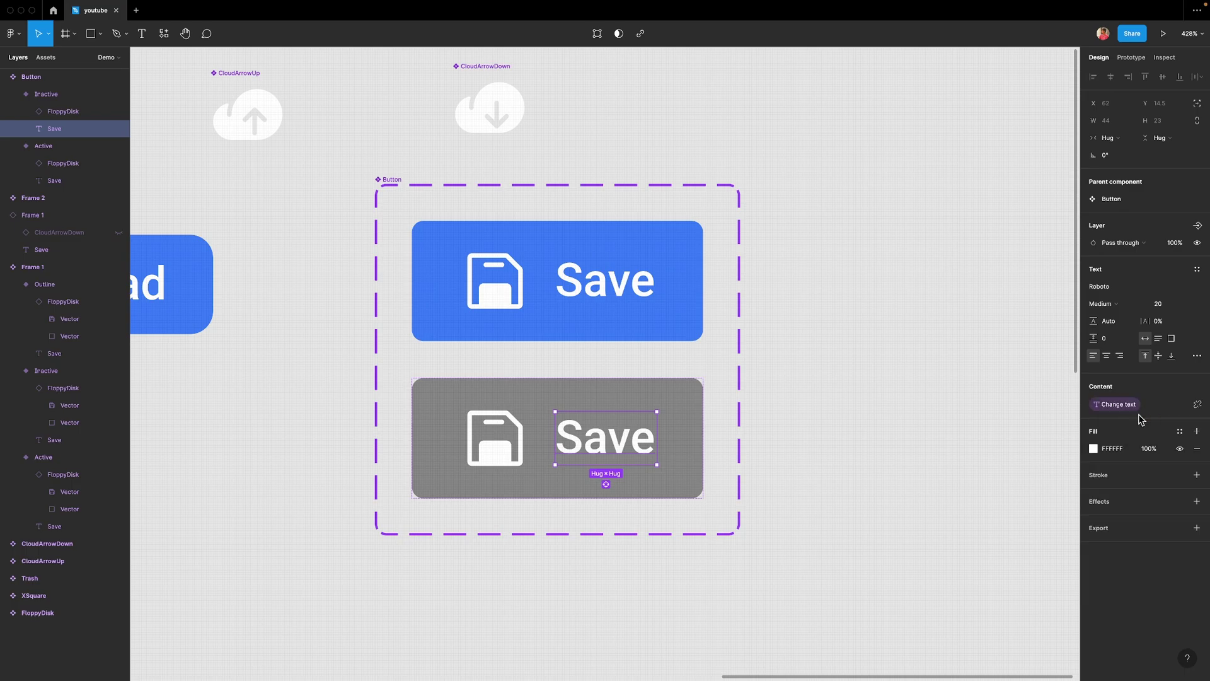
{"action": "left_click", "coordinate": [893, 478]}
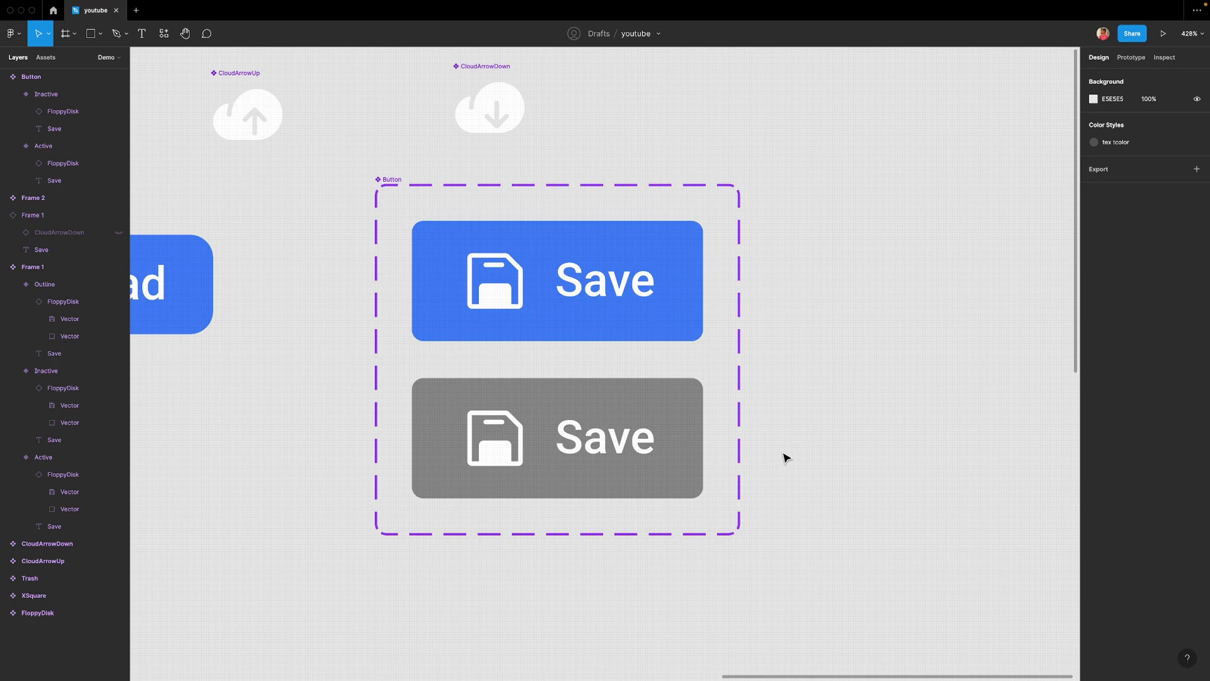
Create a 'Show icon' boolean property on the Active variant's FloppyDisk icon
{"action": "left_click", "coordinate": [499, 310]}
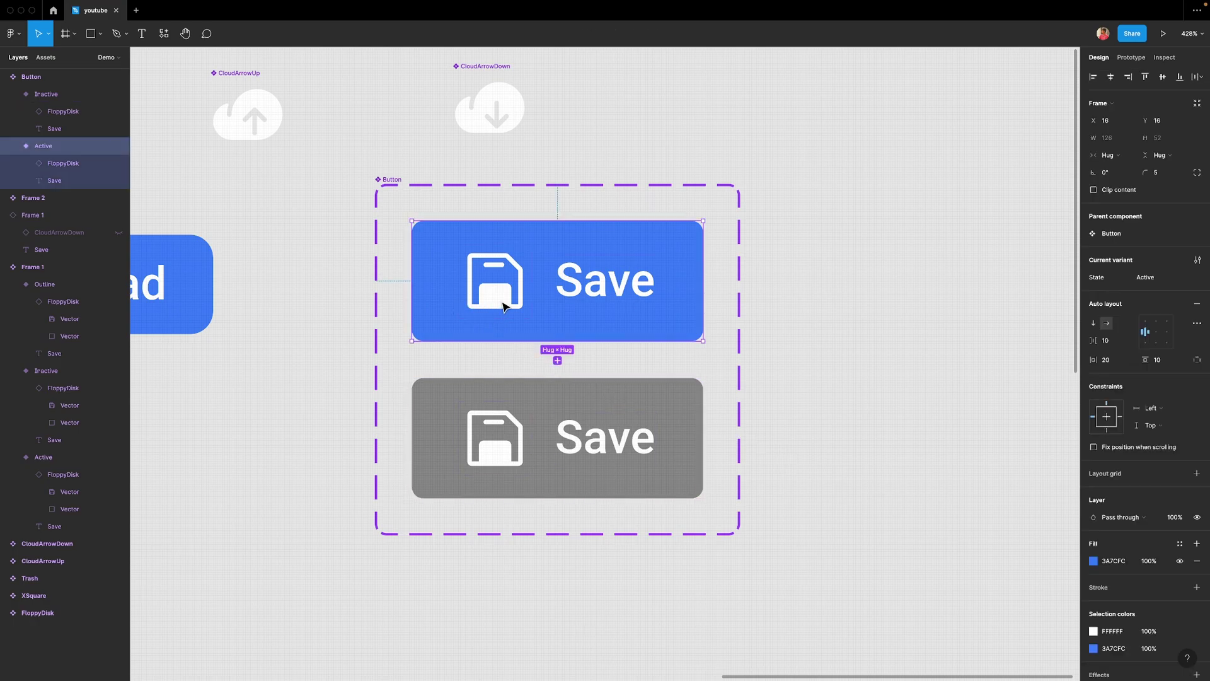
{"action": "left_click", "coordinate": [502, 306]}
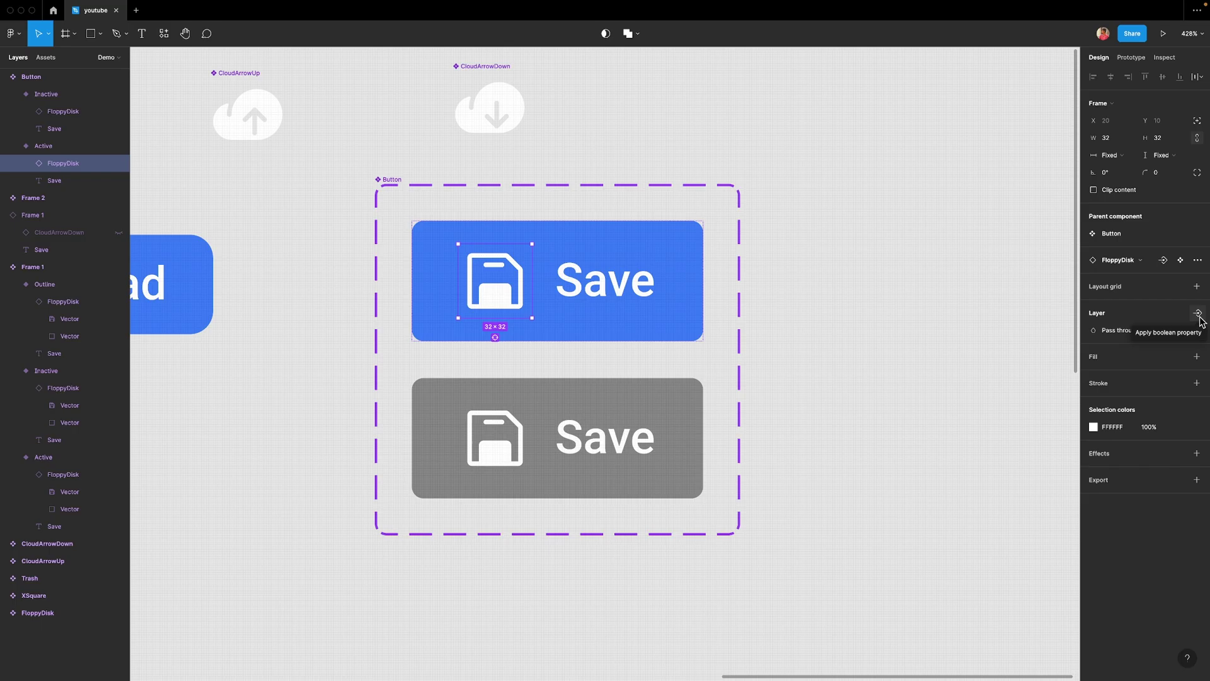
{"action": "left_click", "coordinate": [1196, 313]}
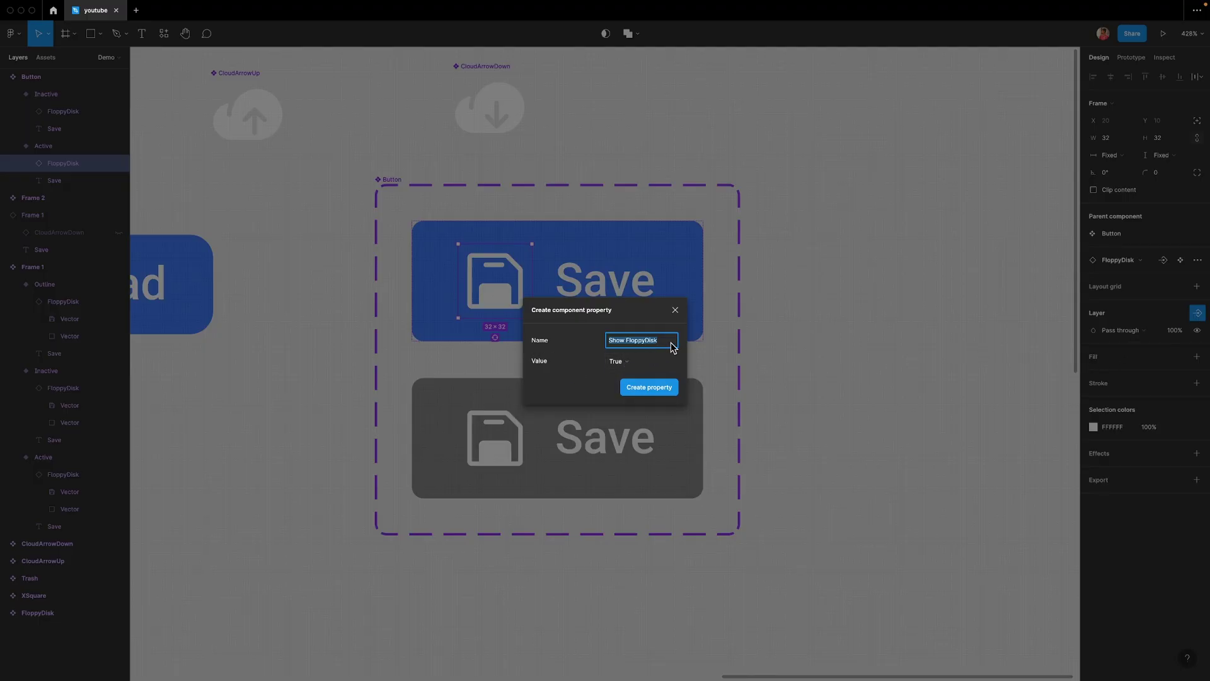
{"action": "type", "text": "Show icon"}
{"action": "left_click", "coordinate": [648, 386]}
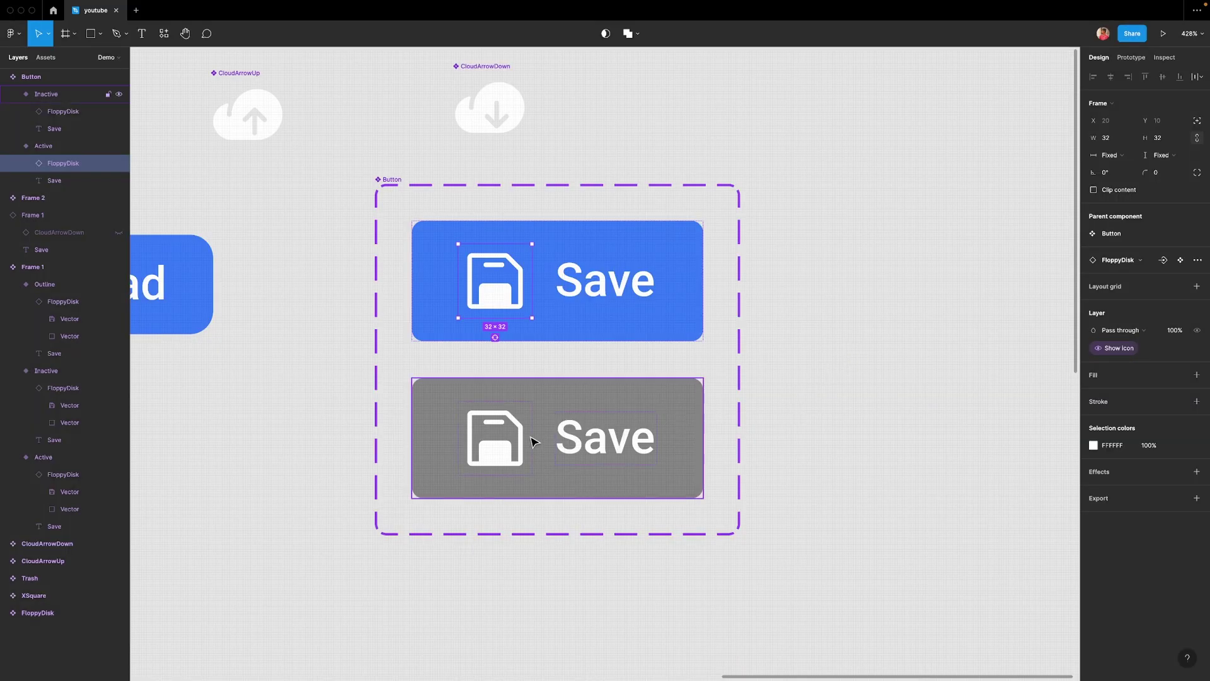
Link the Inactive variant's FloppyDisk icon to Show icon and check the Active icon
{"action": "left_click", "coordinate": [514, 455]}
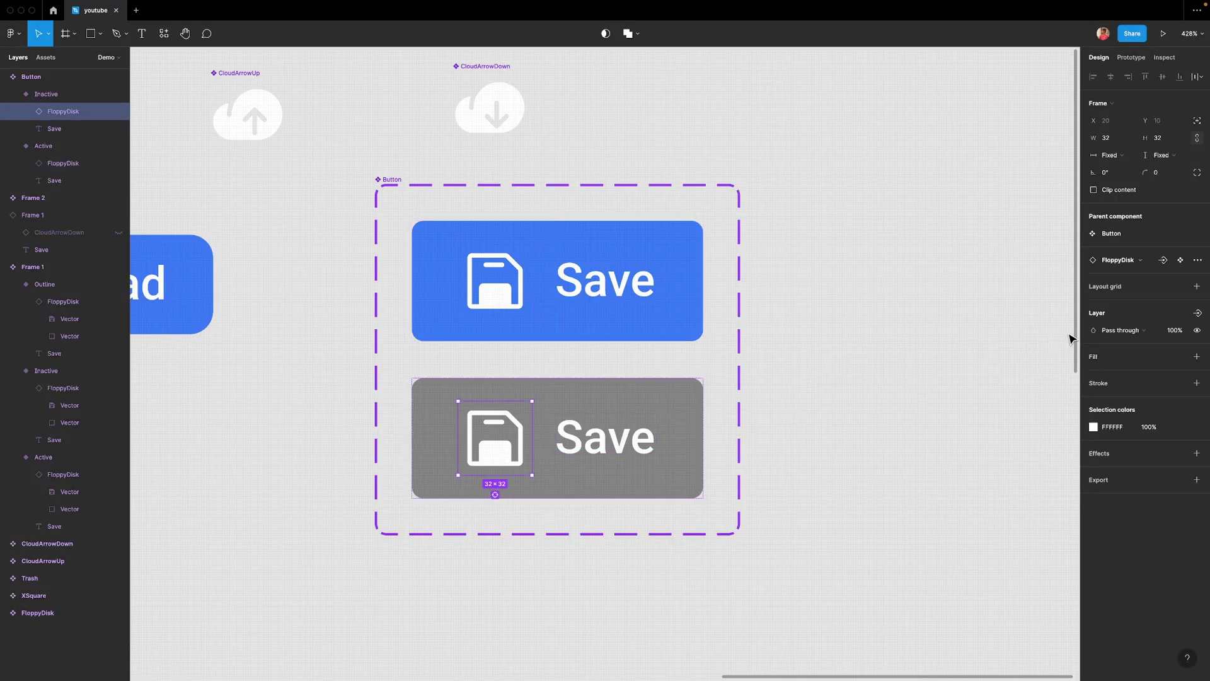
{"action": "left_click", "coordinate": [1197, 313]}
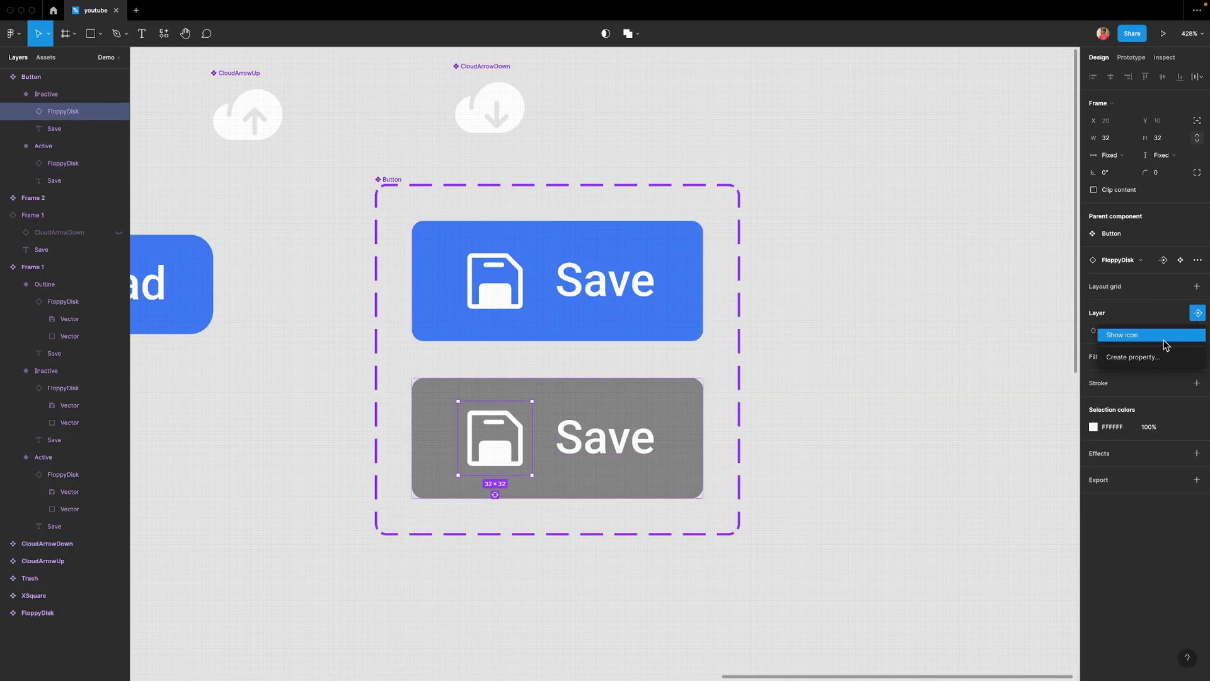
{"action": "left_click", "coordinate": [1111, 335]}
{"action": "left_click", "coordinate": [902, 376]}
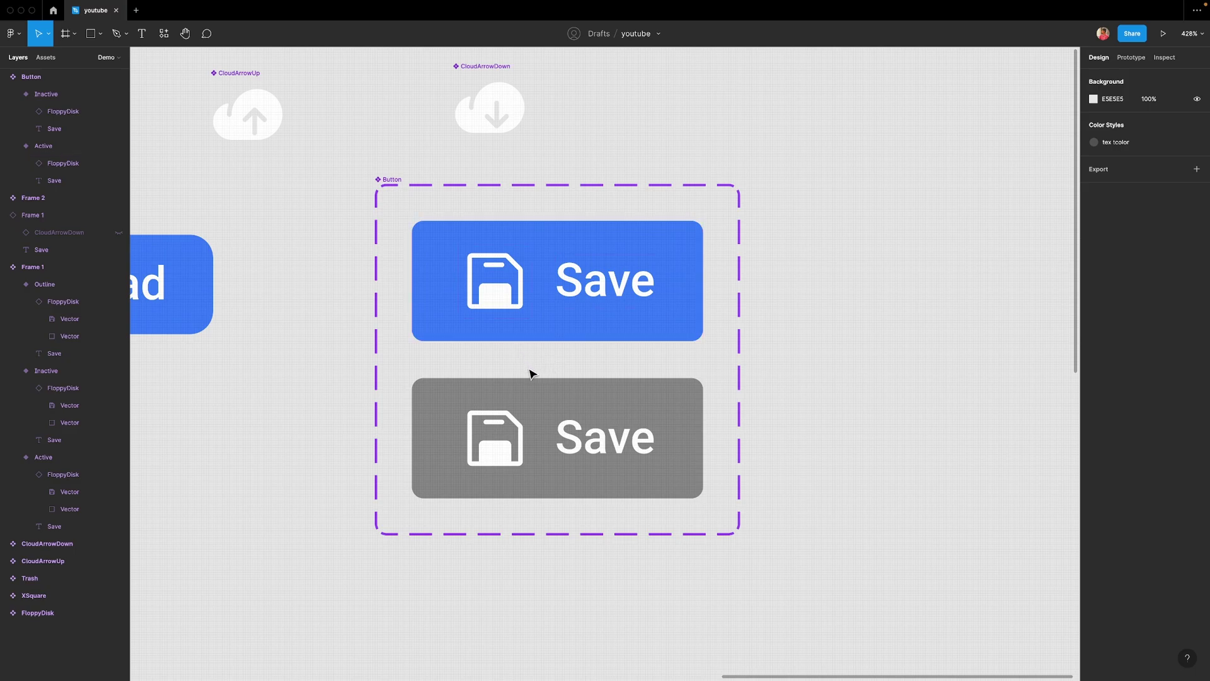
{"action": "double_click", "coordinate": [491, 301]}
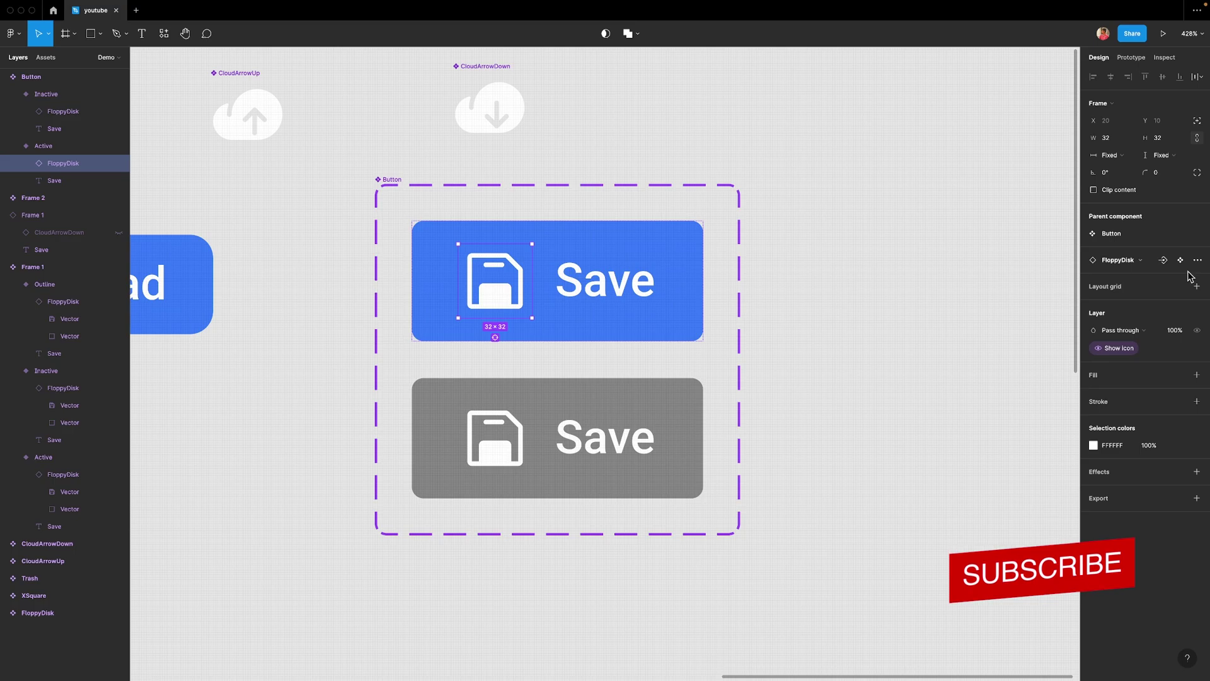
{"action": "left_click", "coordinate": [867, 344]}
{"action": "scroll", "coordinate": [864, 343], "scroll_direction": "down", "scroll_amount": 2}
Add a 'save' text layer to the right of the Button set
{"action": "scroll", "coordinate": [729, 343], "scroll_direction": "down", "scroll_amount": 1}
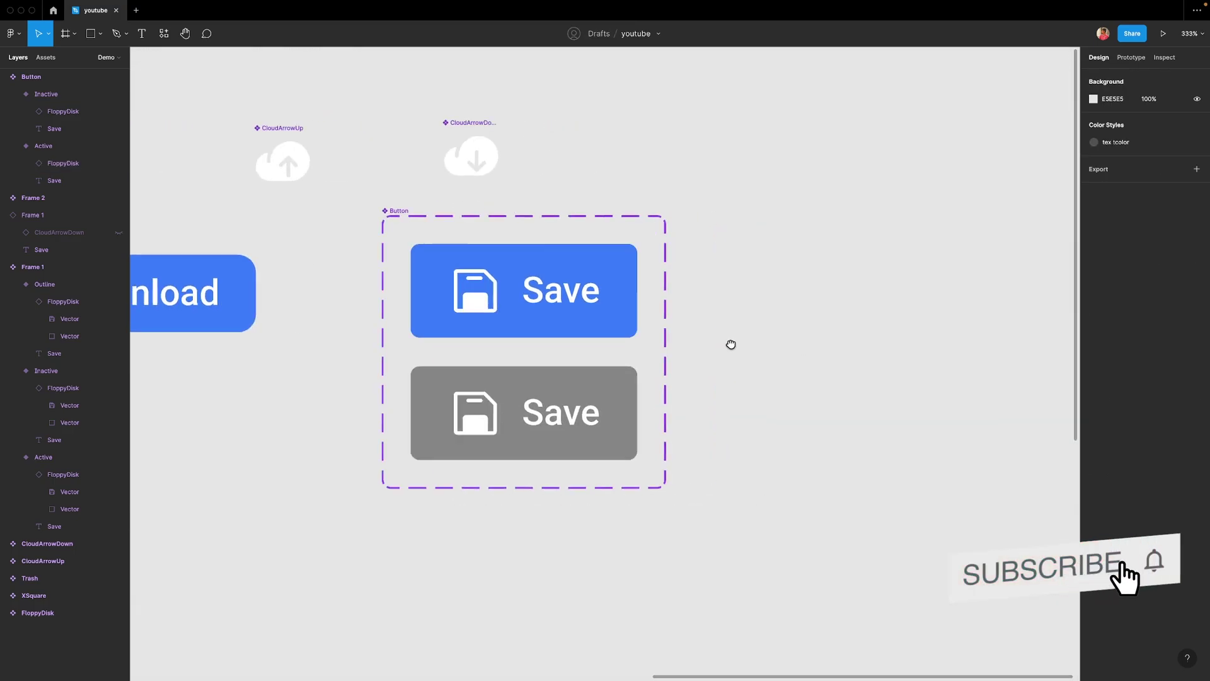
{"action": "scroll", "coordinate": [602, 365], "scroll_direction": "right", "scroll_amount": 5}
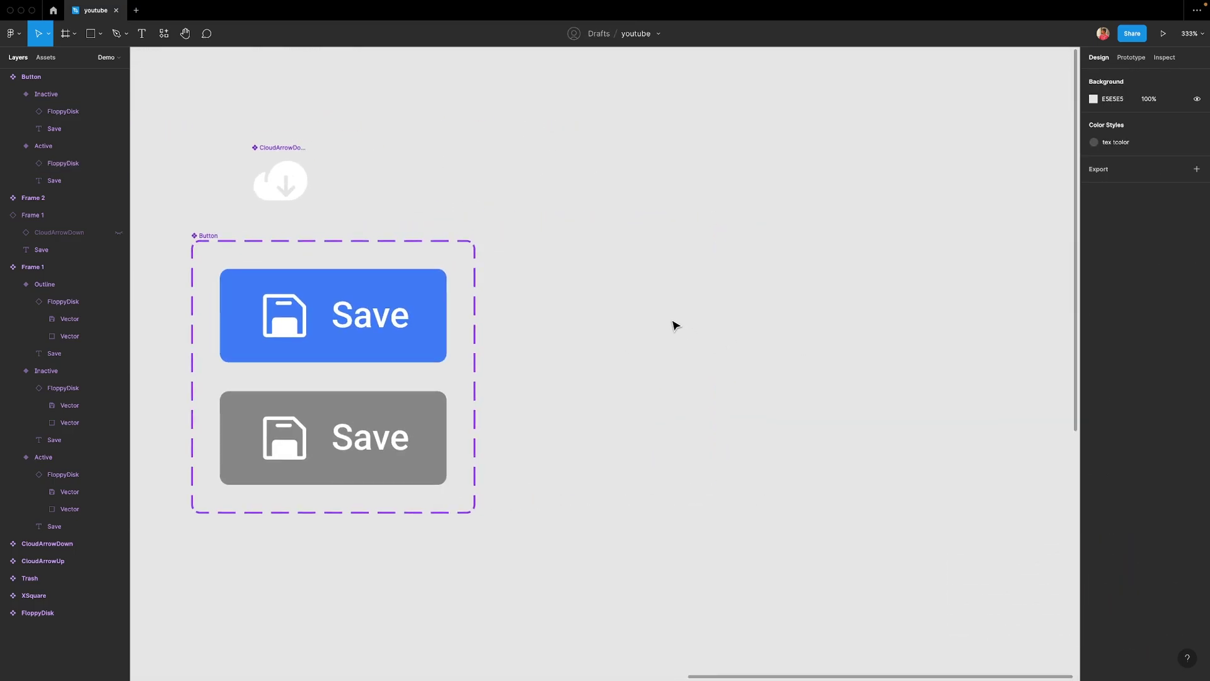
{"action": "key", "text": "t"}
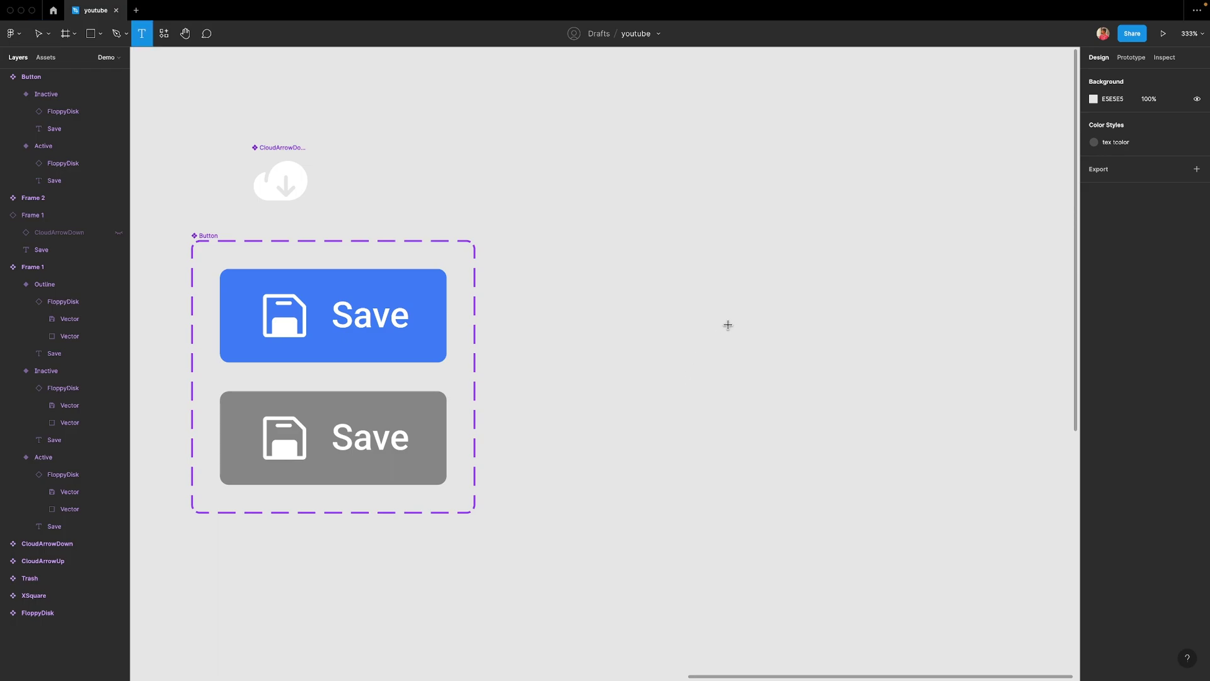
{"action": "left_click", "coordinate": [726, 325]}
{"action": "type", "text": "save"}
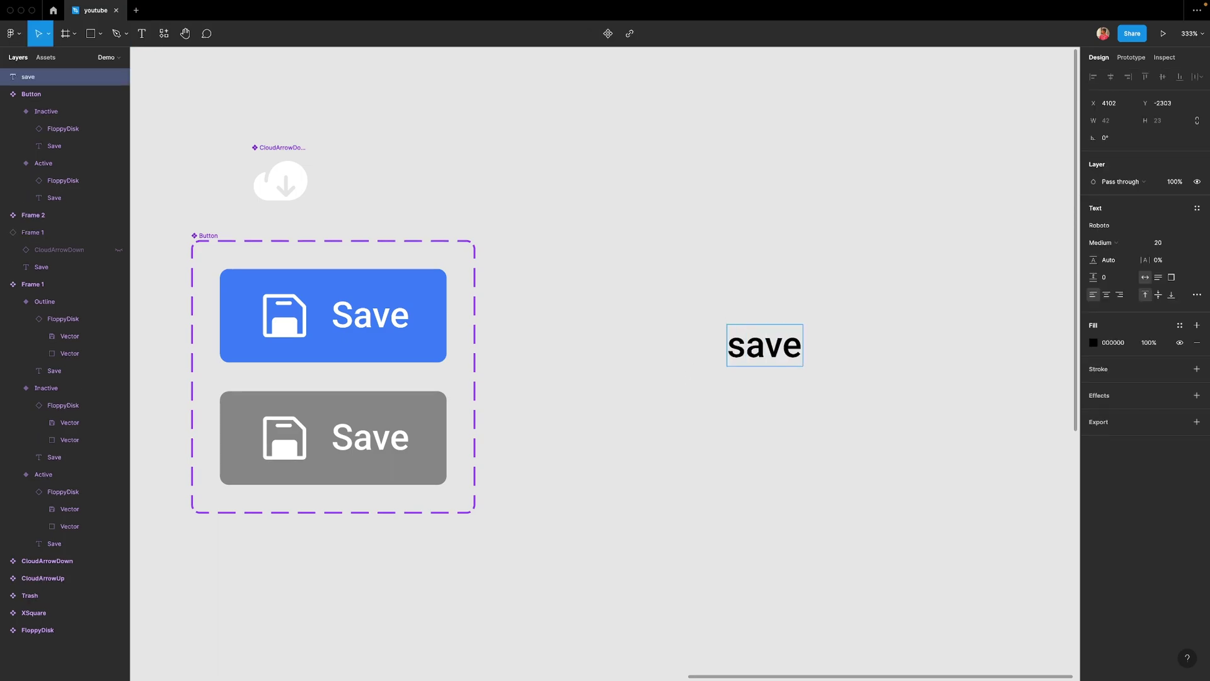
{"action": "key", "text": "Escape"}
Wrap the text in an auto-layout frame with padding 20/10, spacing 10, centred, radius 5
{"action": "key", "text": "shift+a"}
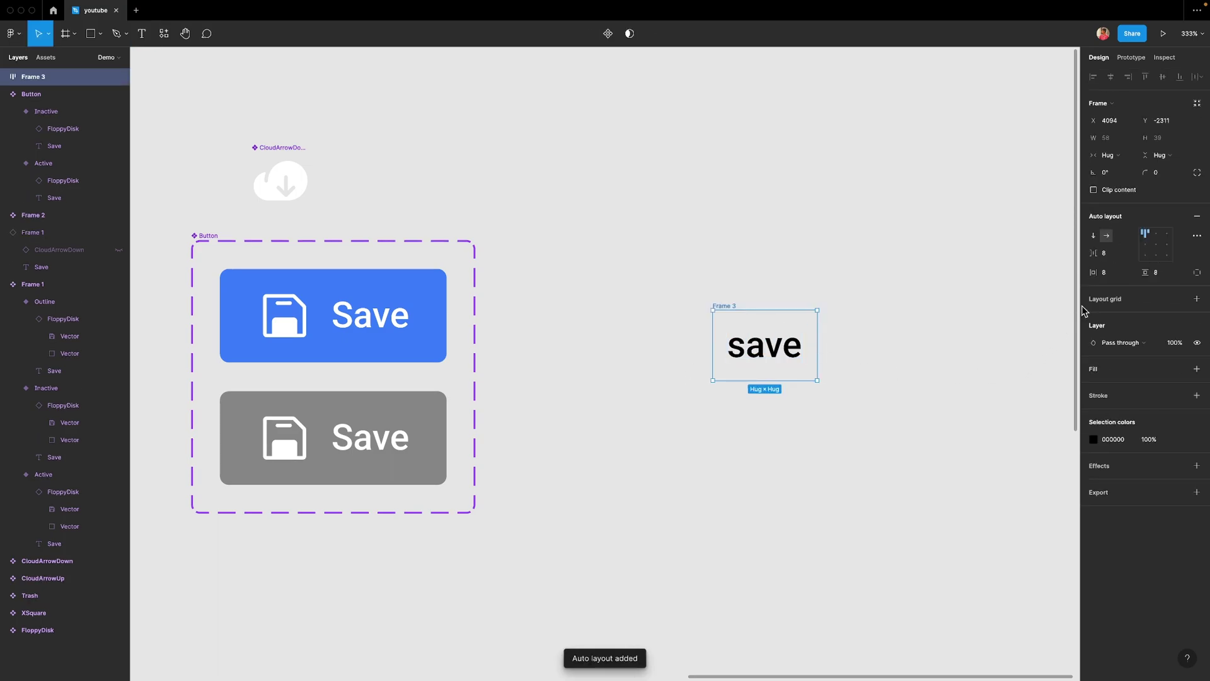
{"action": "type", "text": "0"}
{"action": "key", "text": "Return"}
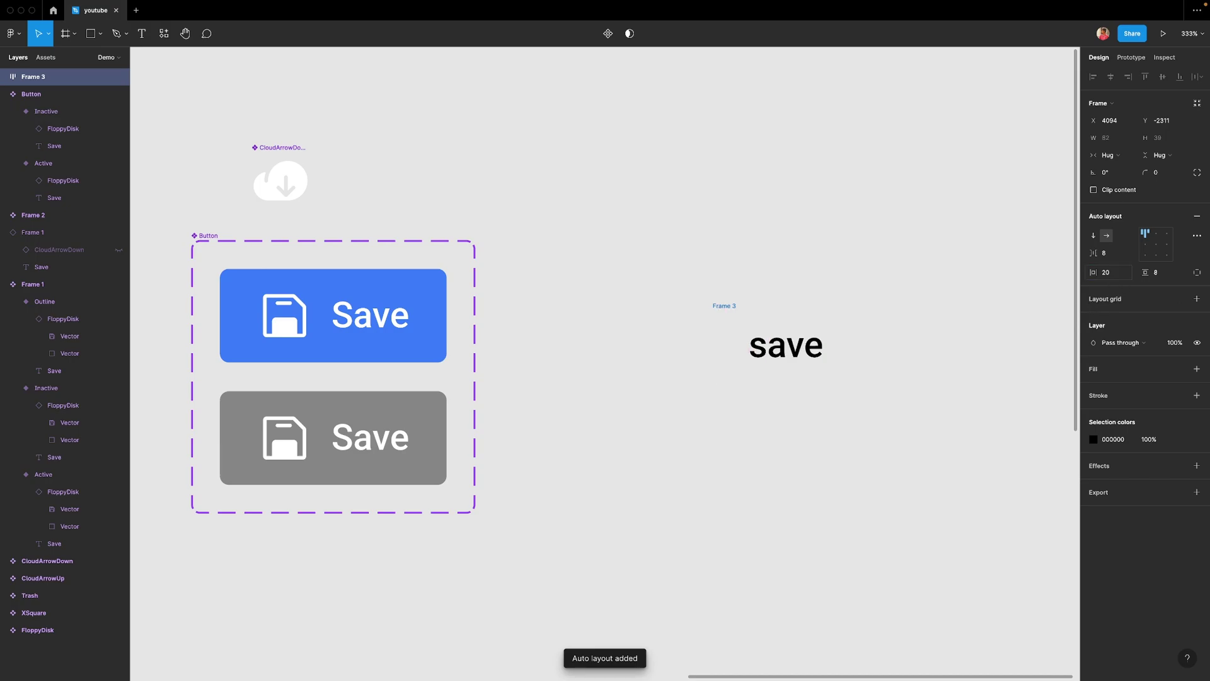
{"action": "left_click", "coordinate": [1162, 278]}
{"action": "type", "text": "10"}
{"action": "key", "text": "Return"}
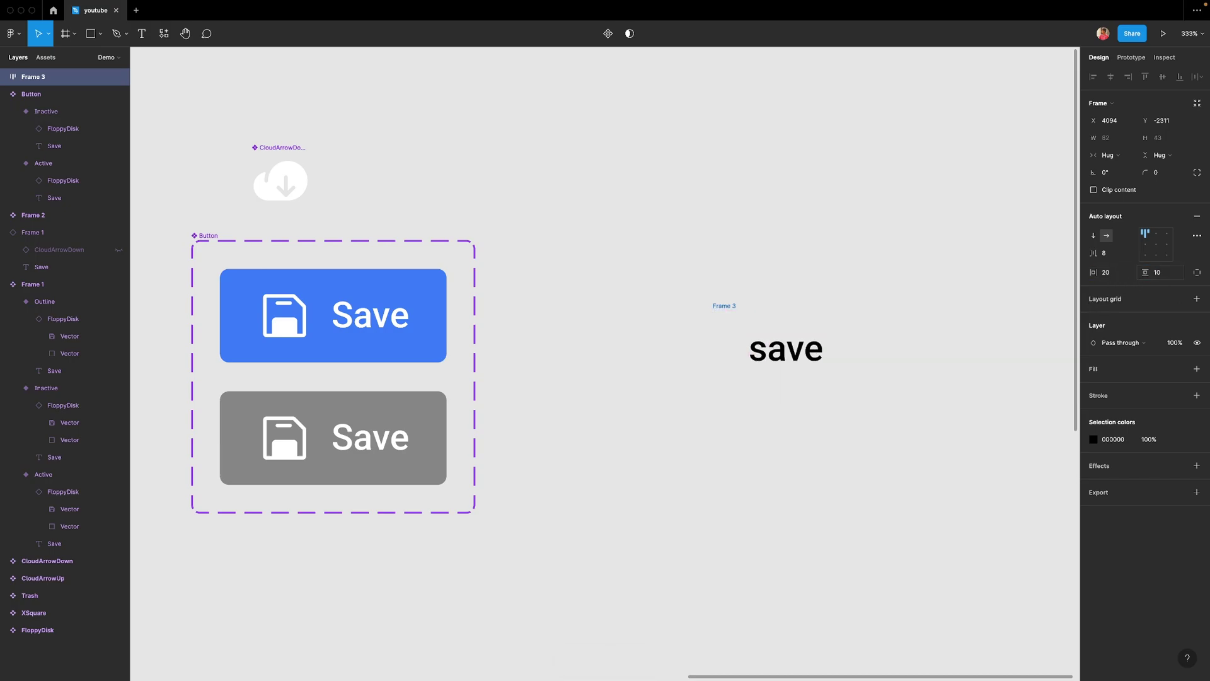
{"action": "left_click", "coordinate": [1117, 258]}
{"action": "type", "text": "1"}
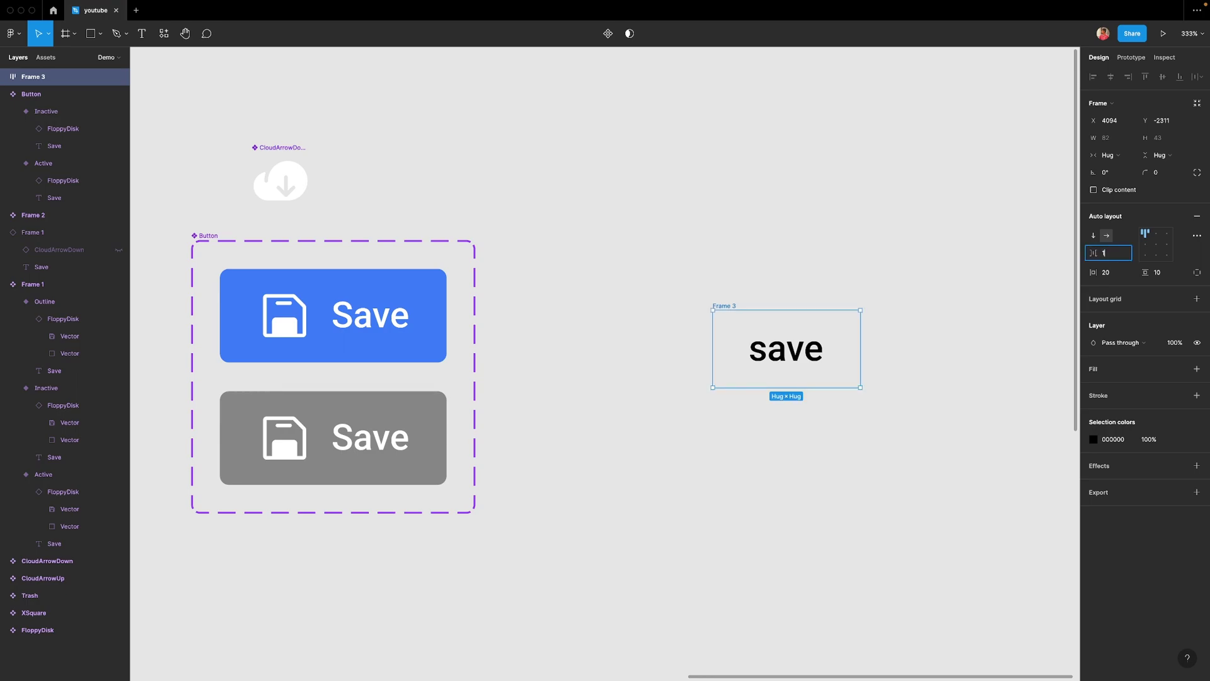
{"action": "type", "text": "0"}
{"action": "key", "text": "Return"}
{"action": "left_click", "coordinate": [1145, 244]}
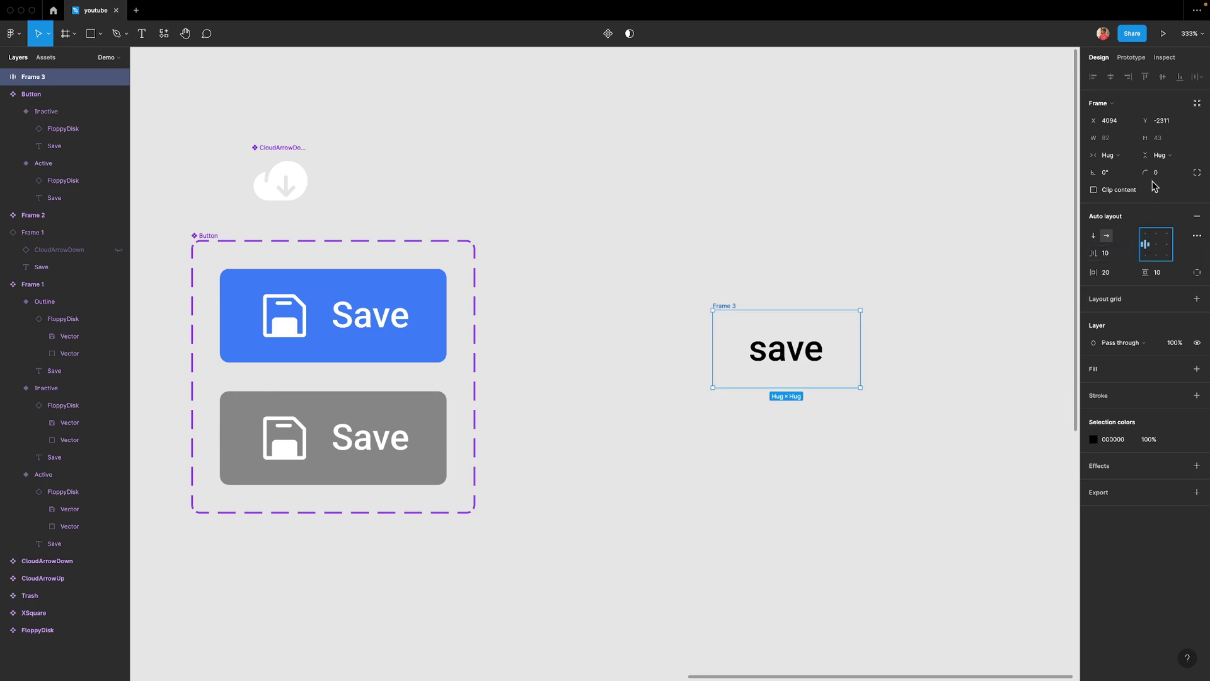
{"action": "left_click", "coordinate": [1157, 179]}
{"action": "type", "text": "5"}
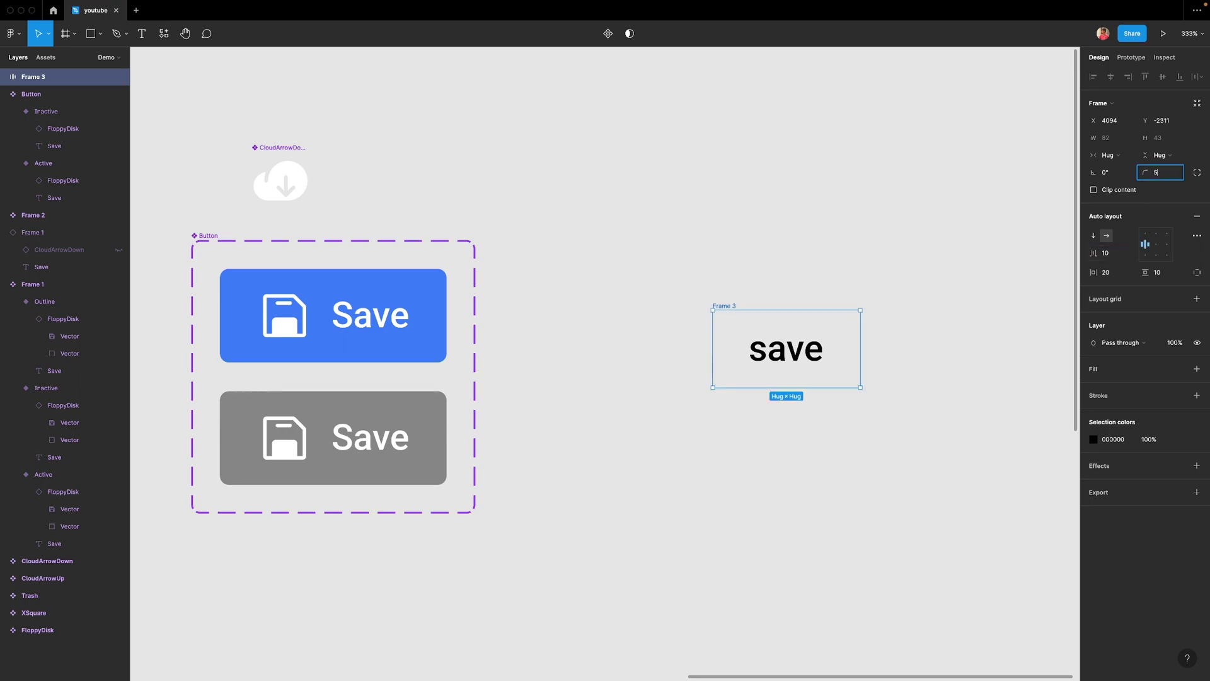
{"action": "key", "text": "Return"}
Give Frame 3 the Save button's blue fill and make the text white (FFFFFF)
{"action": "key", "text": "i"}
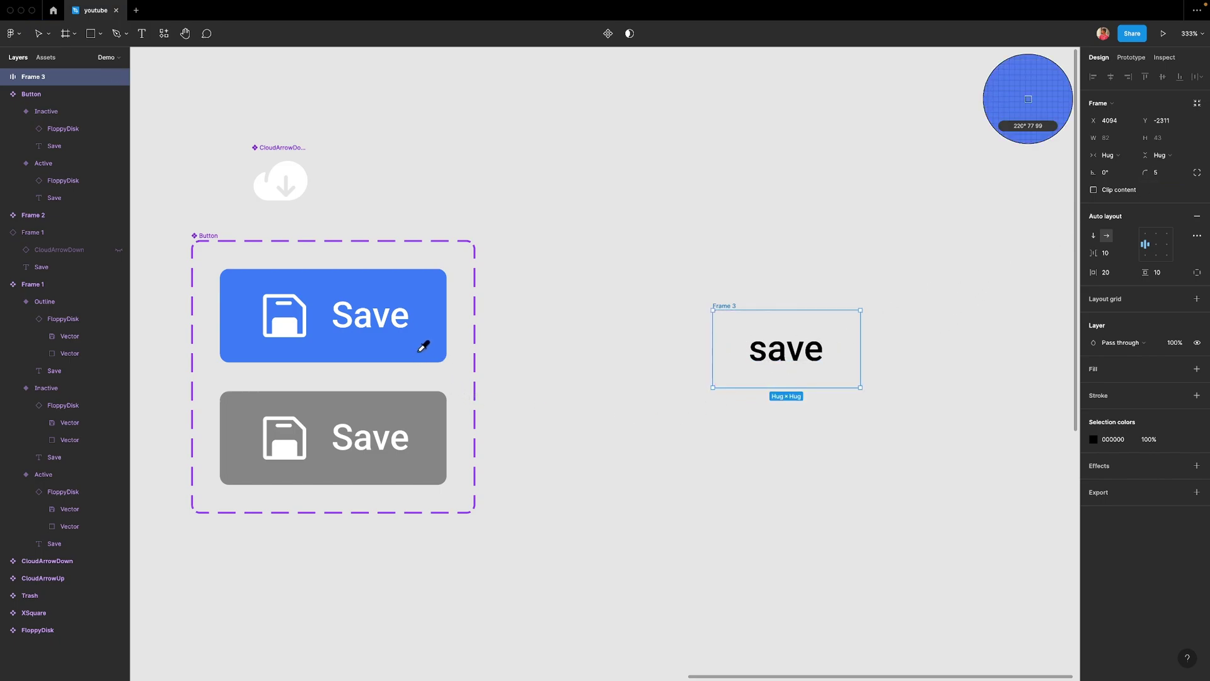
{"action": "left_click", "coordinate": [423, 346]}
{"action": "double_click", "coordinate": [819, 358]}
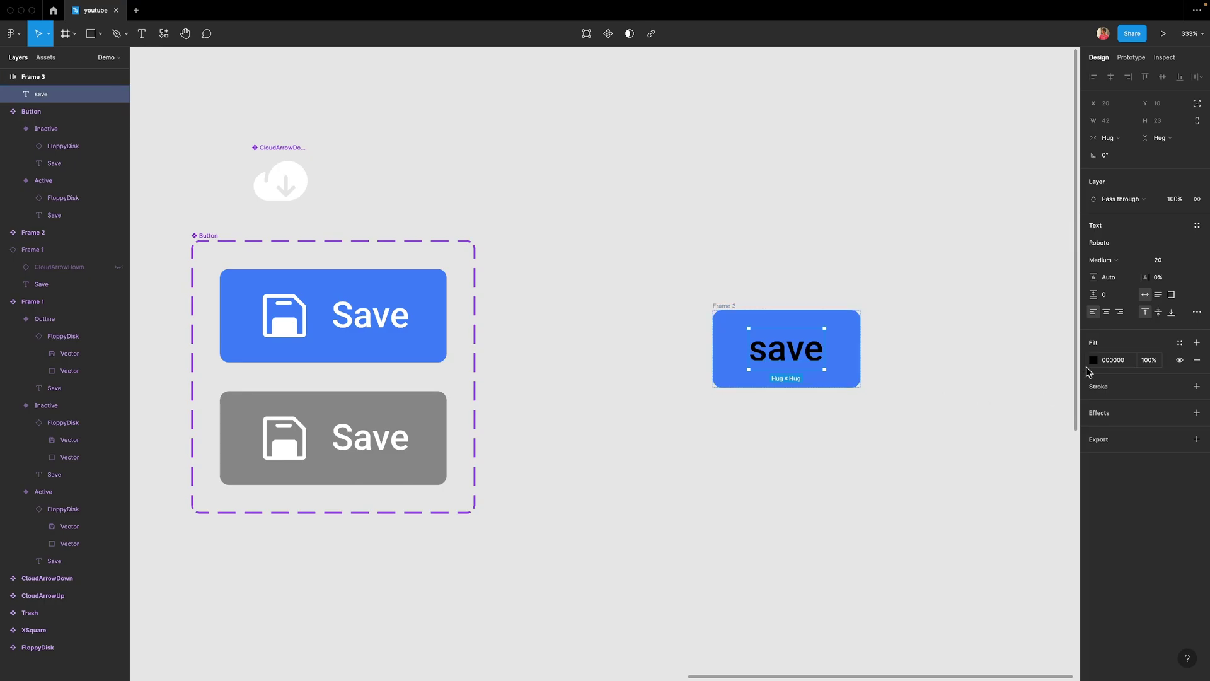
{"action": "left_click", "coordinate": [1094, 360]}
{"action": "type", "text": "ffffff"}
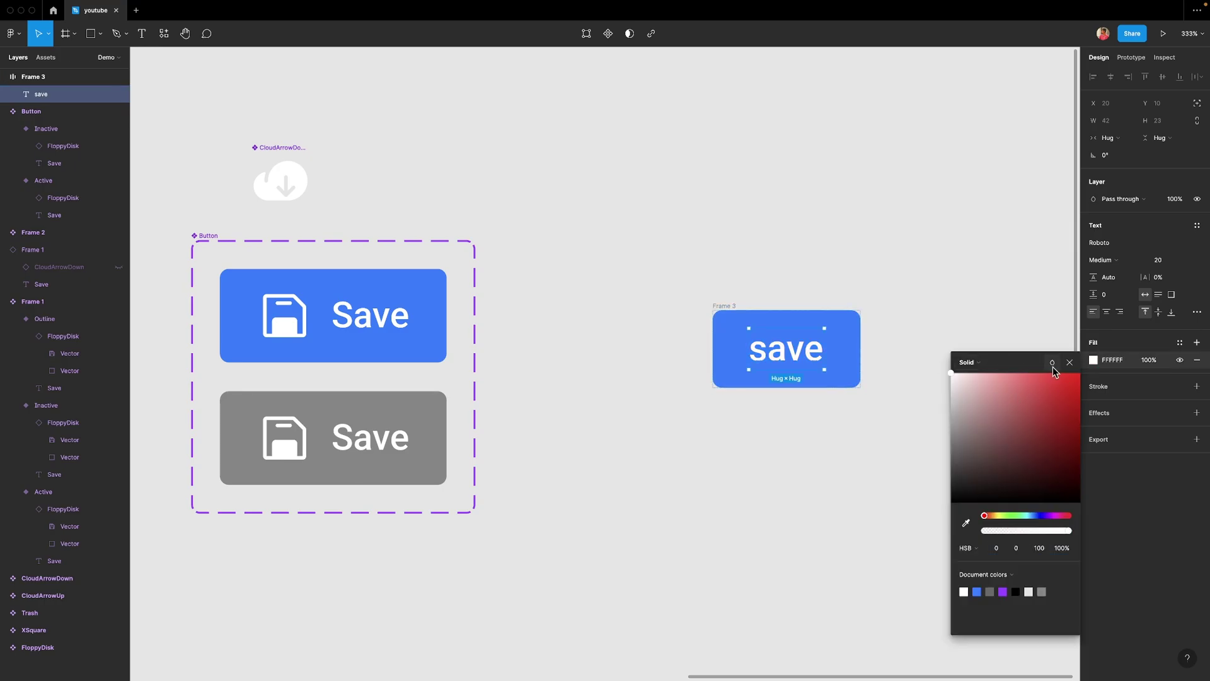
{"action": "key", "text": "Escape"}
{"action": "left_click", "coordinate": [1000, 399]}
{"action": "scroll", "coordinate": [983, 378], "scroll_direction": "down", "scroll_amount": 5}
Place a detached copy of the FloppyDisk icon beside Frame 3
{"action": "scroll", "coordinate": [967, 381], "scroll_direction": "down", "scroll_amount": 5}
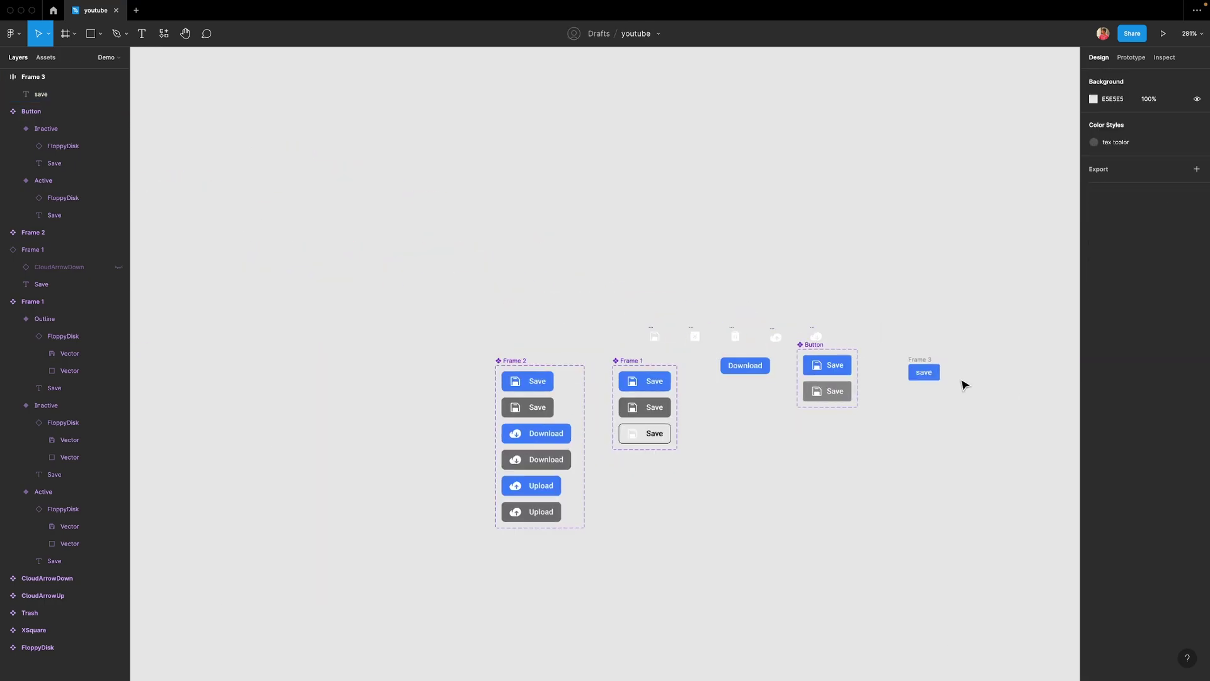
{"action": "left_click", "coordinate": [654, 336]}
{"action": "mouse_move", "coordinate": [655, 336]}
{"action": "left_mouse_down"}
{"action": "mouse_move", "coordinate": [969, 370]}
{"action": "mouse_move", "coordinate": [957, 353]}
{"action": "left_mouse_up"}
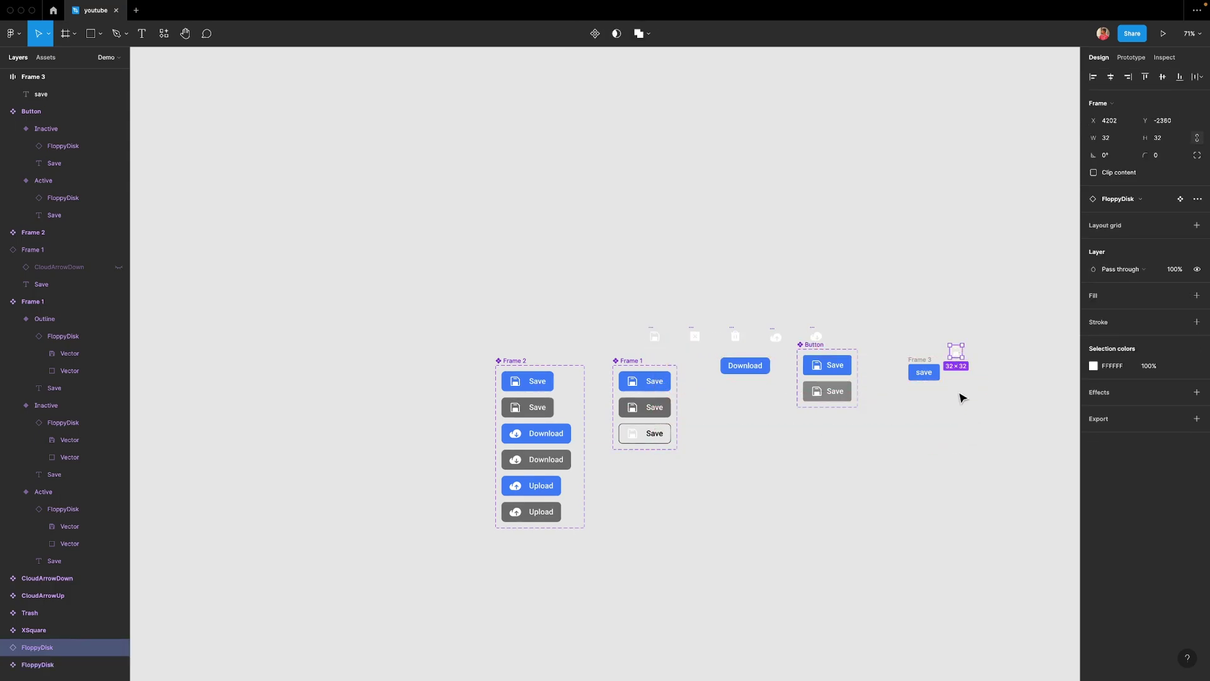
{"action": "scroll", "coordinate": [960, 397], "scroll_direction": "up", "scroll_amount": 5, "text": "ctrl"}
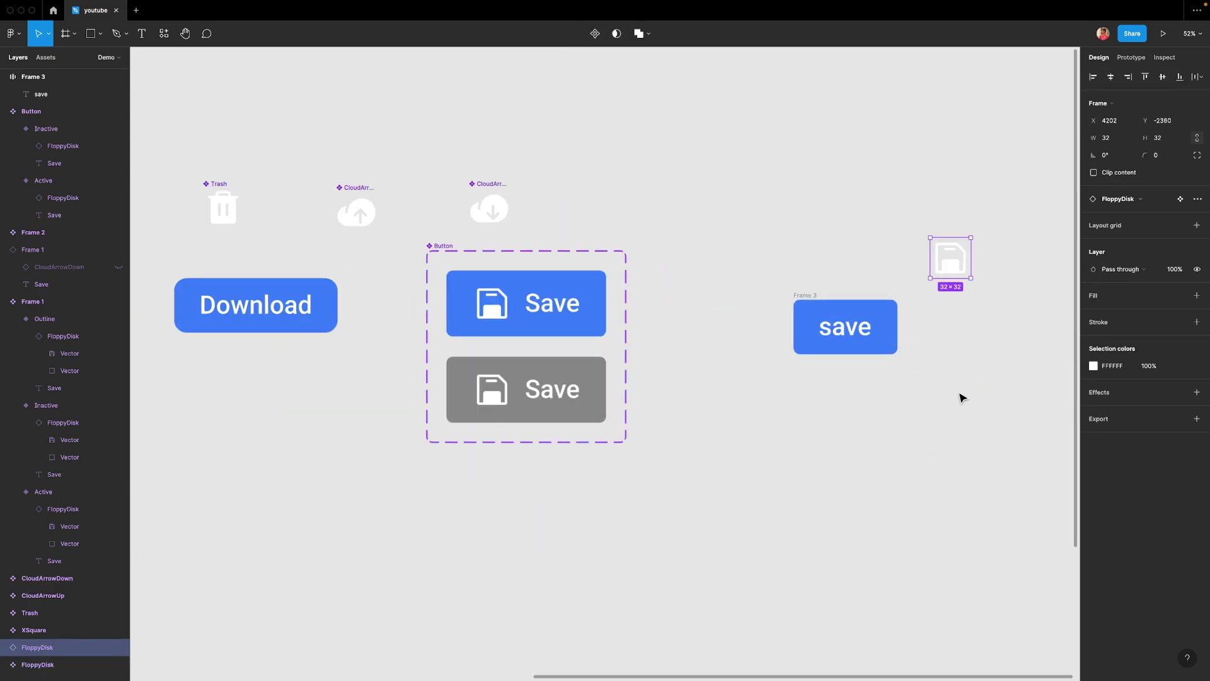
{"action": "left_click", "coordinate": [1196, 200]}
{"action": "left_click", "coordinate": [1157, 222]}
Move the floppy vector into Frame 3 left of 'save', delete the empty frame, and reposition the button
{"action": "left_click", "coordinate": [932, 354]}
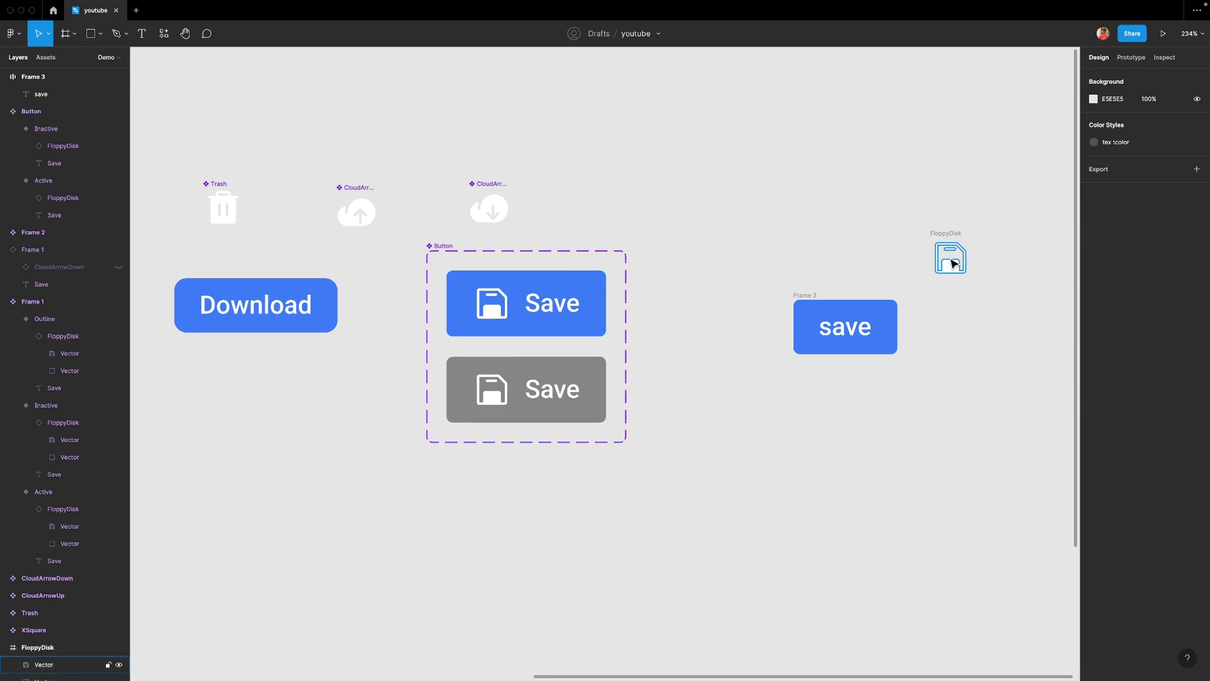
{"action": "left_click_drag", "start_coordinate": [953, 264], "coordinate": [809, 342]}
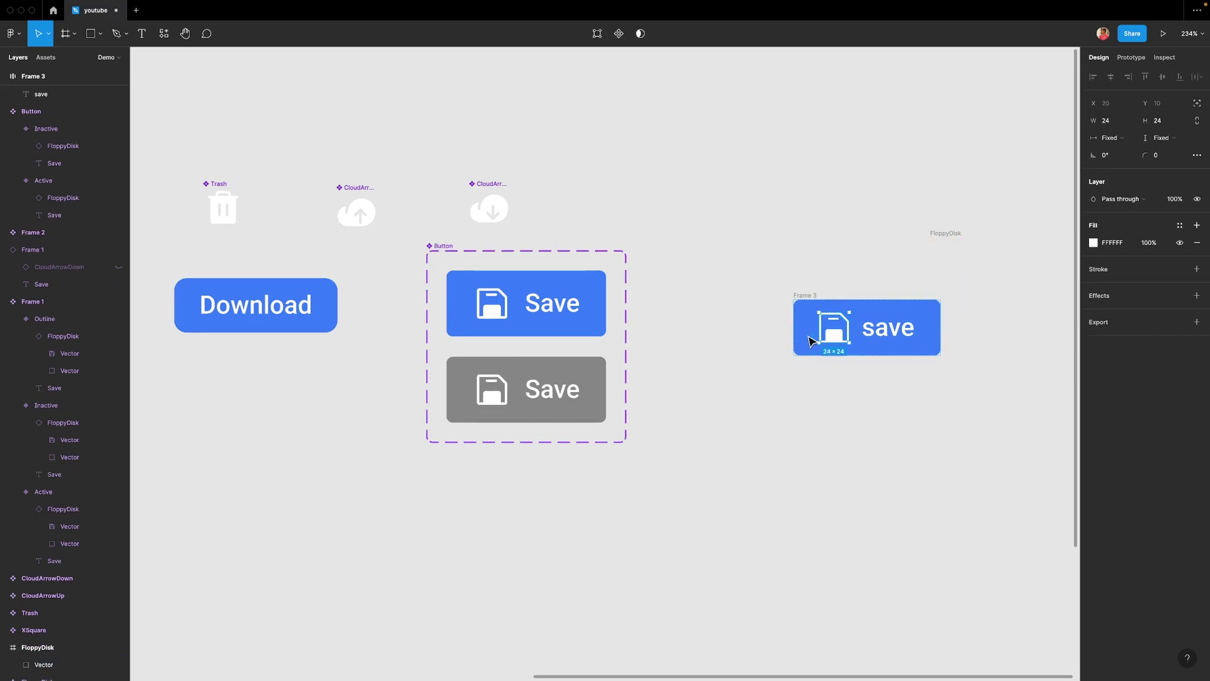
{"action": "left_click", "coordinate": [949, 233]}
{"action": "key", "text": "Delete"}
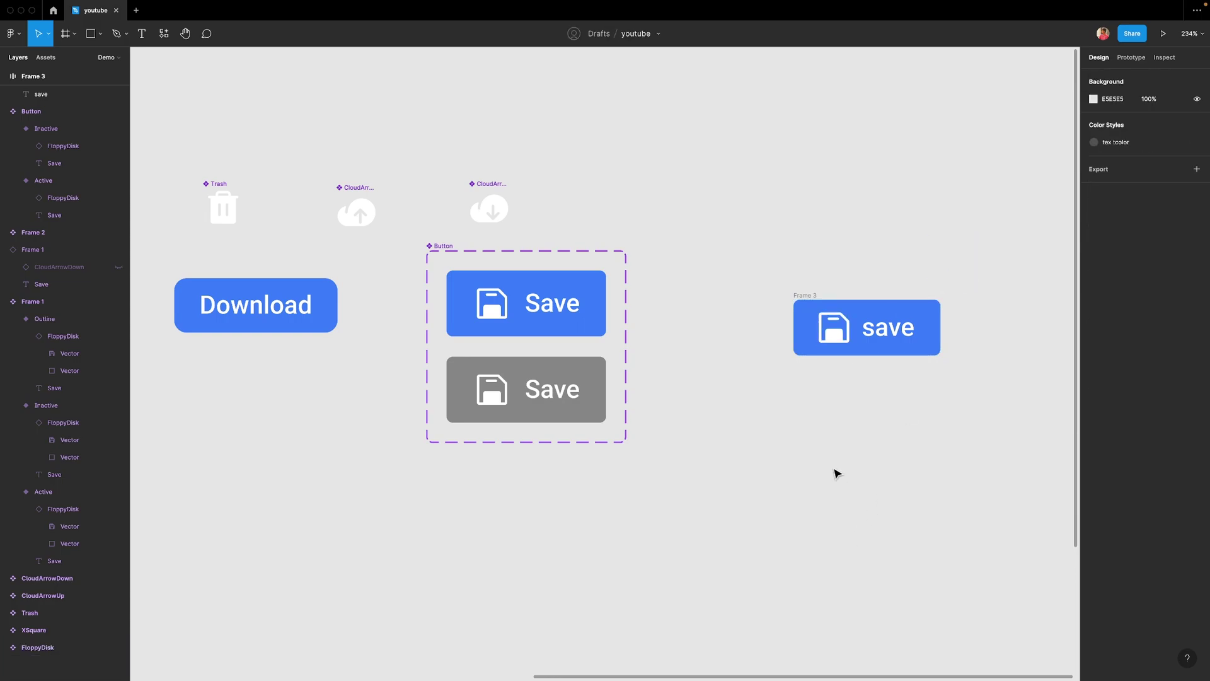
{"action": "left_click", "coordinate": [816, 295]}
{"action": "left_click_drag", "start_coordinate": [816, 295], "coordinate": [729, 256]}
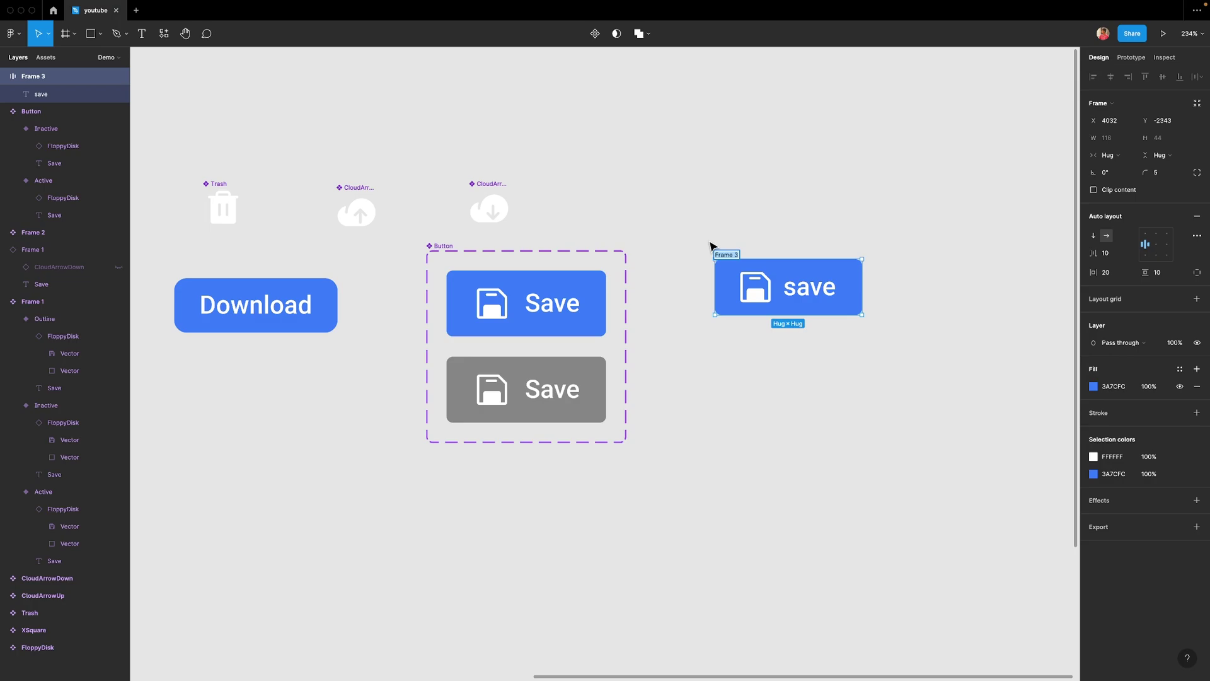
Rename Frame 3 to 'Button 1/active' and turn it into a component set with variants
{"action": "double_click", "coordinate": [719, 254]}
{"action": "key", "text": "BackSpace"}
{"action": "key", "text": "Return"}
{"action": "left_click", "coordinate": [595, 33]}
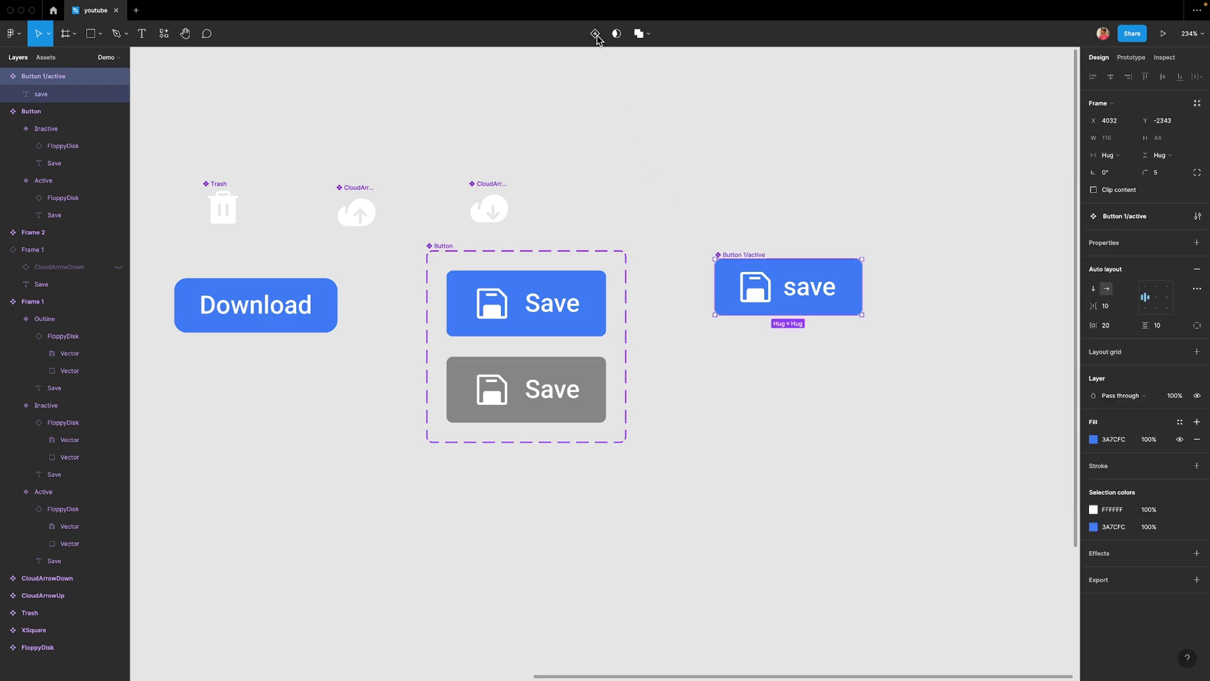
Move the Button 1 set beside the Button set and inspect its variants
{"action": "left_click", "coordinate": [844, 202]}
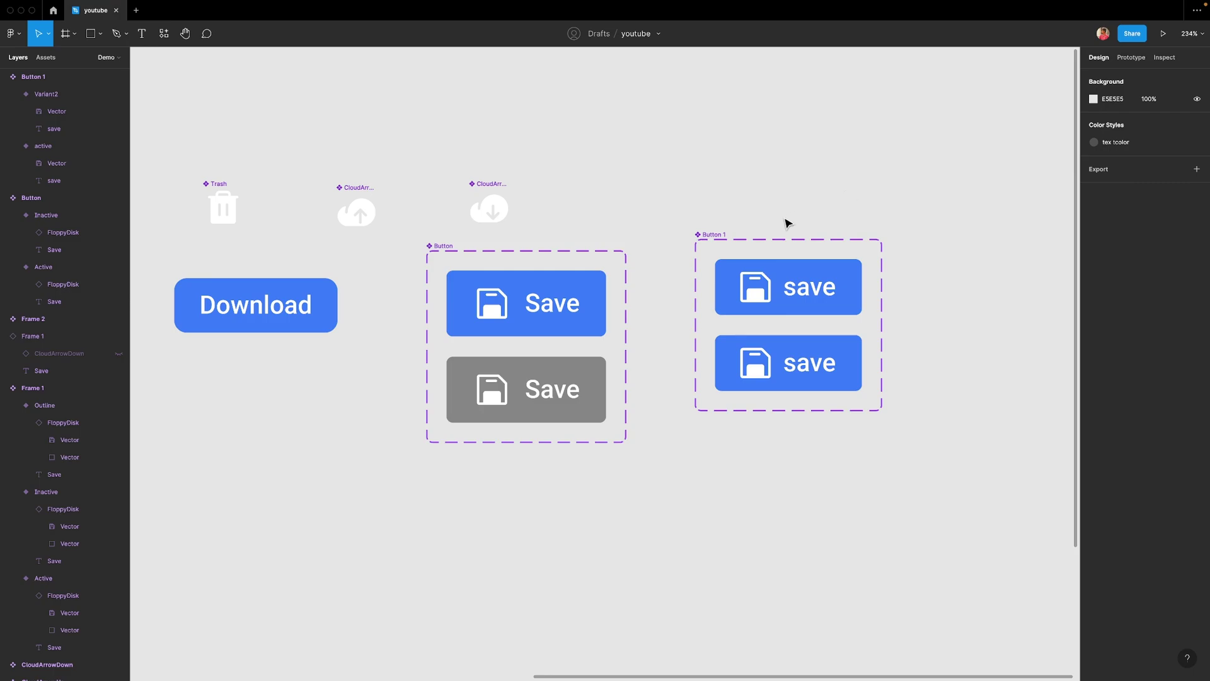
{"action": "scroll", "coordinate": [786, 224], "scroll_direction": "down", "scroll_amount": 1}
{"action": "left_click", "coordinate": [716, 232]}
{"action": "left_click_drag", "start_coordinate": [716, 232], "coordinate": [678, 243]}
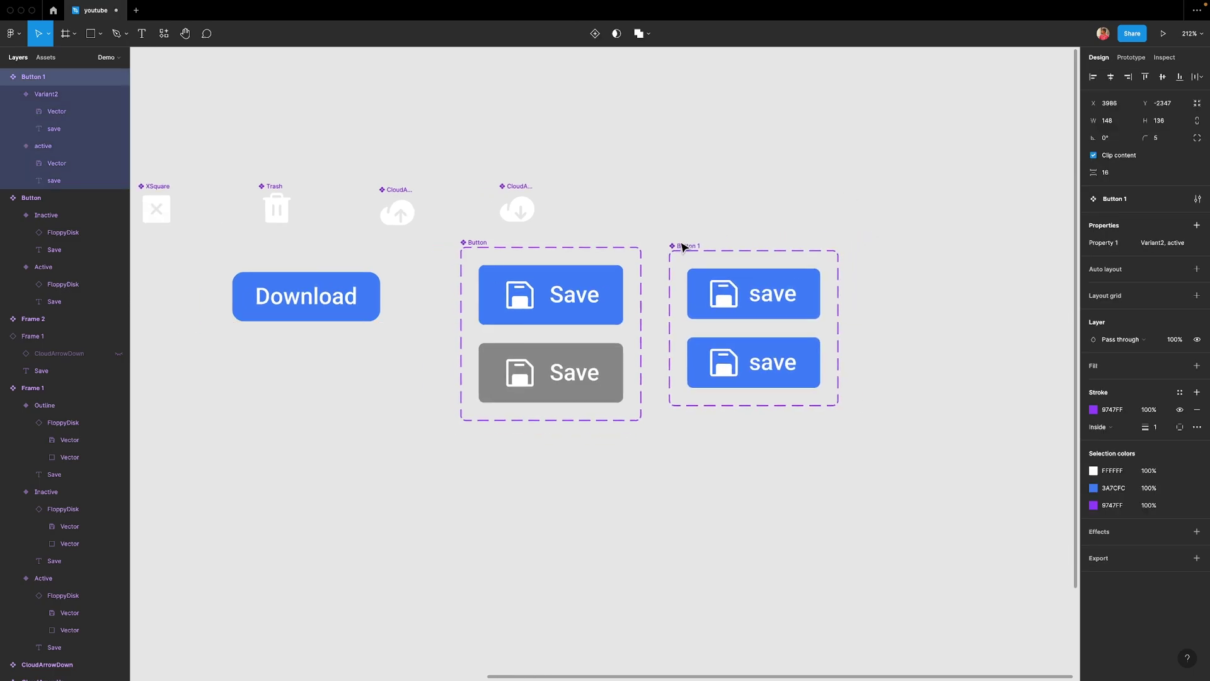
{"action": "left_click", "coordinate": [686, 227]}
{"action": "scroll", "coordinate": [674, 231], "scroll_direction": "down", "scroll_amount": 2}
{"action": "scroll", "coordinate": [667, 362], "scroll_direction": "up", "scroll_amount": 2}
{"action": "scroll", "coordinate": [667, 365], "scroll_direction": "up", "scroll_amount": 2}
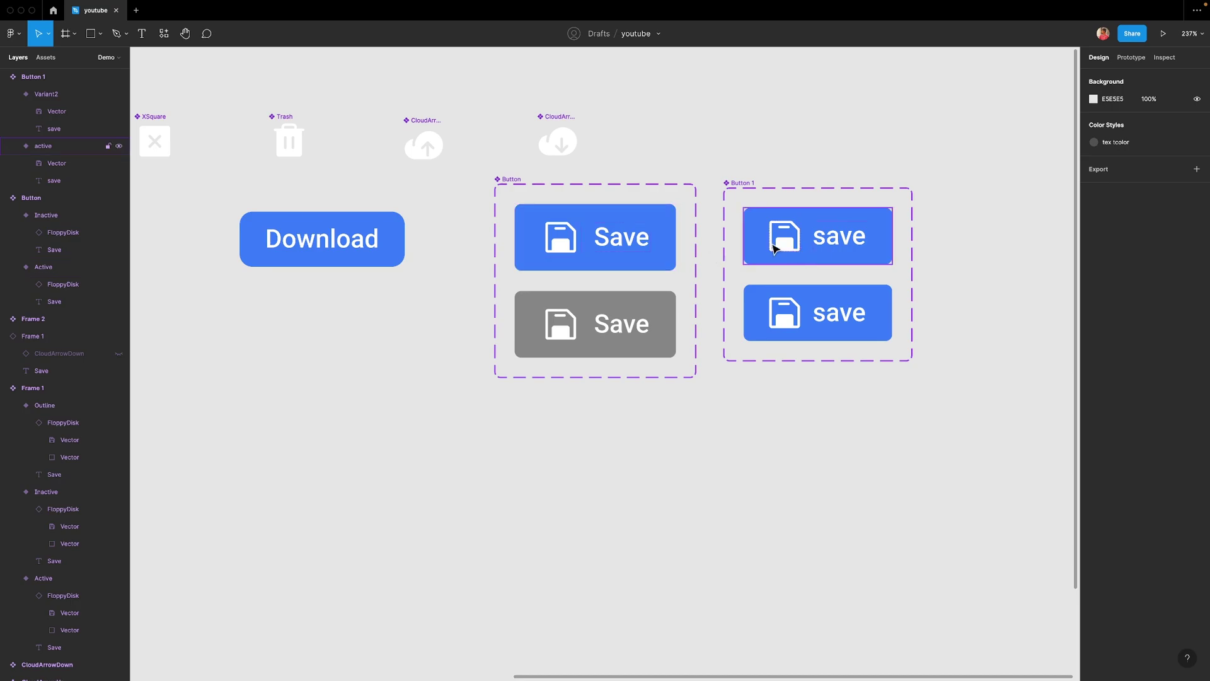
{"action": "double_click", "coordinate": [567, 249]}
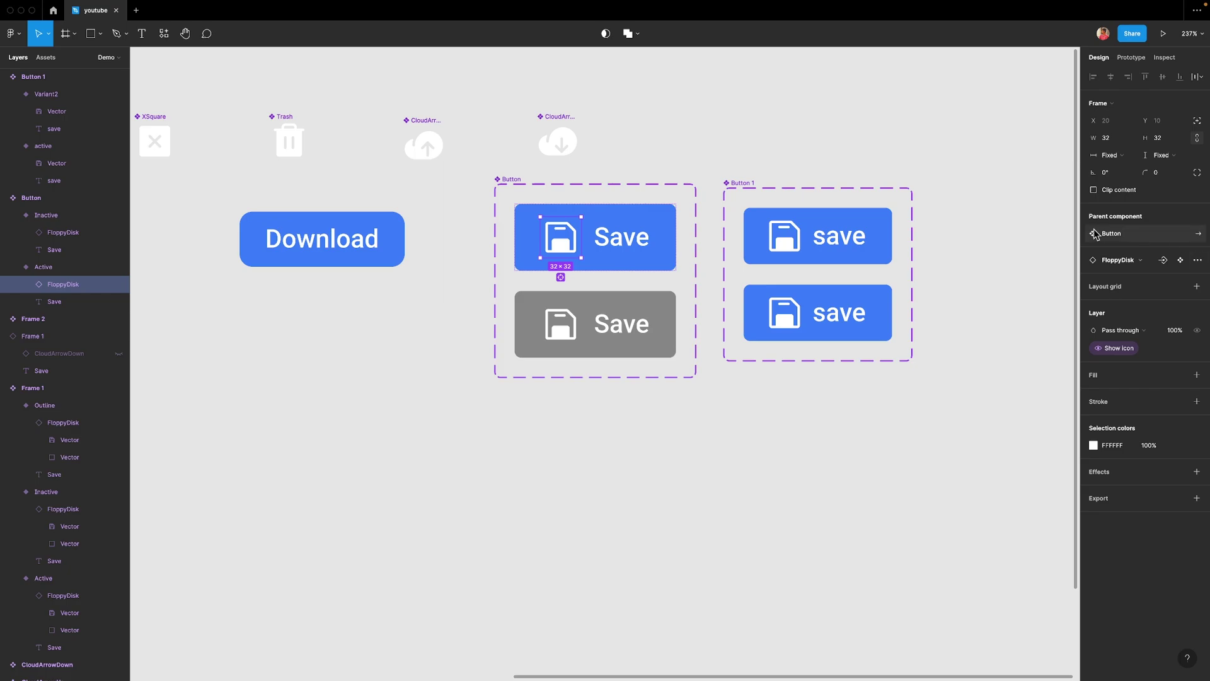
{"action": "left_click", "coordinate": [777, 243]}
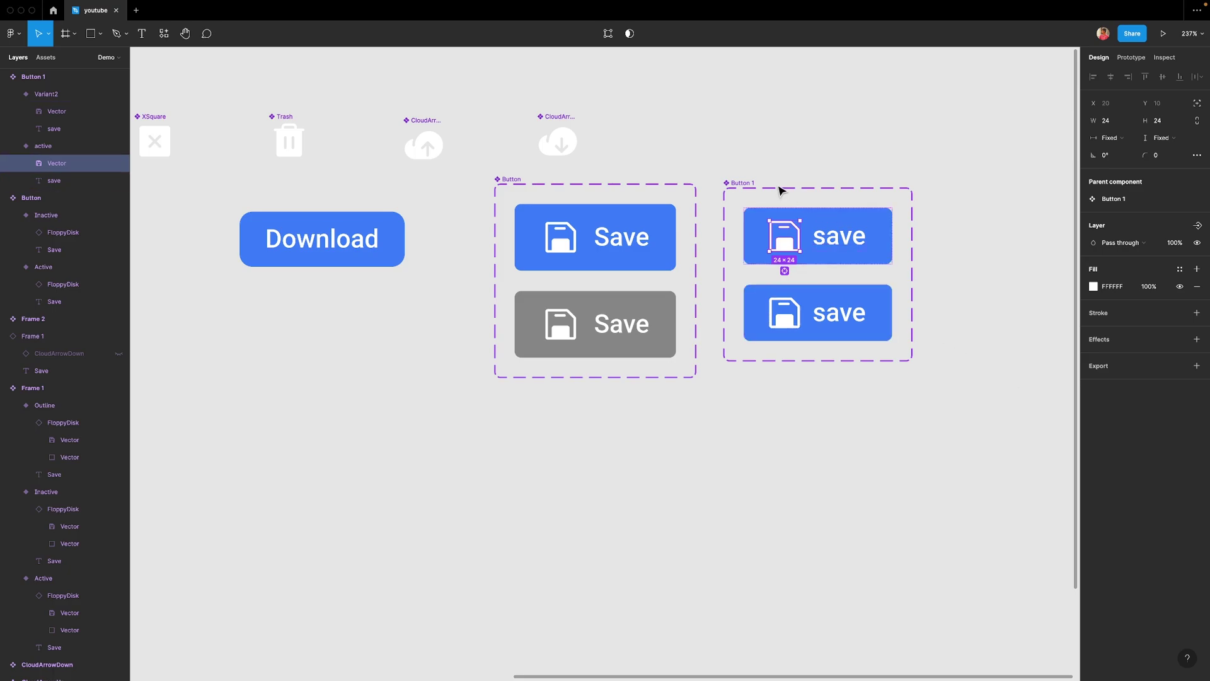
{"action": "left_click", "coordinate": [753, 185]}
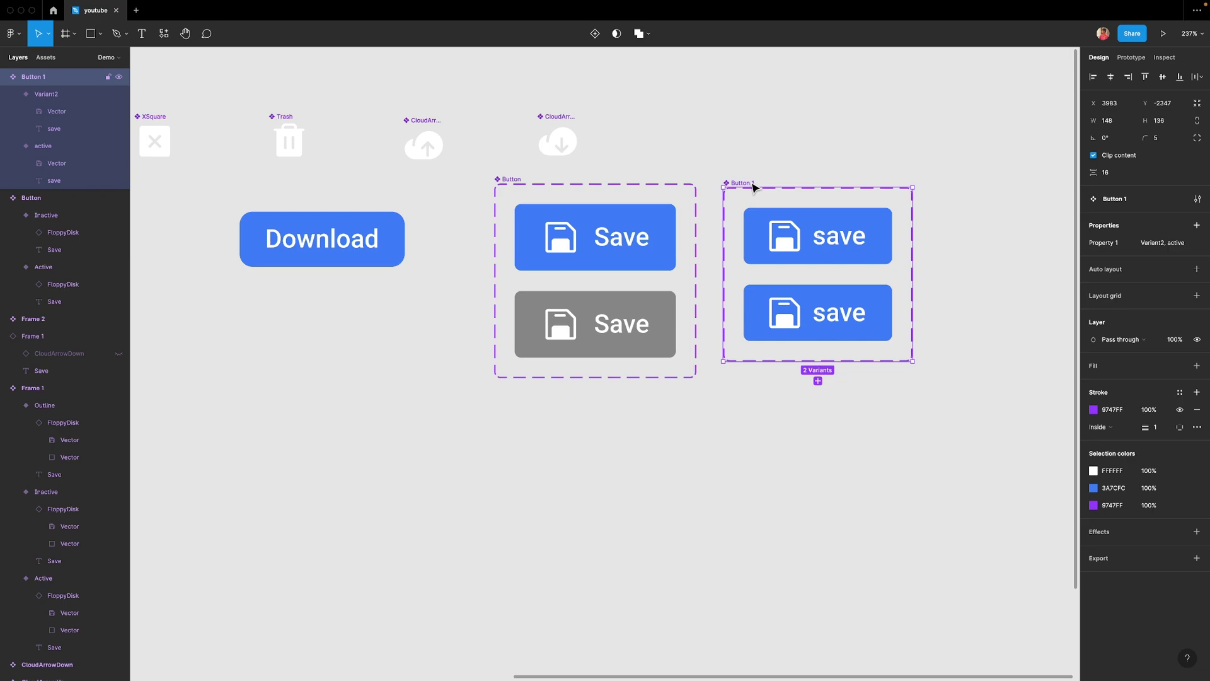
Delete Button 1 and select the FloppyDisk icon in the Active Button variant
{"action": "key", "text": "Delete"}
{"action": "scroll", "coordinate": [397, 324], "scroll_direction": "left", "scroll_amount": 3}
{"action": "scroll", "coordinate": [397, 324], "scroll_direction": "up", "scroll_amount": 1}
{"action": "scroll", "coordinate": [551, 414], "scroll_direction": "left", "scroll_amount": 3}
{"action": "scroll", "coordinate": [551, 413], "scroll_direction": "up", "scroll_amount": 1}
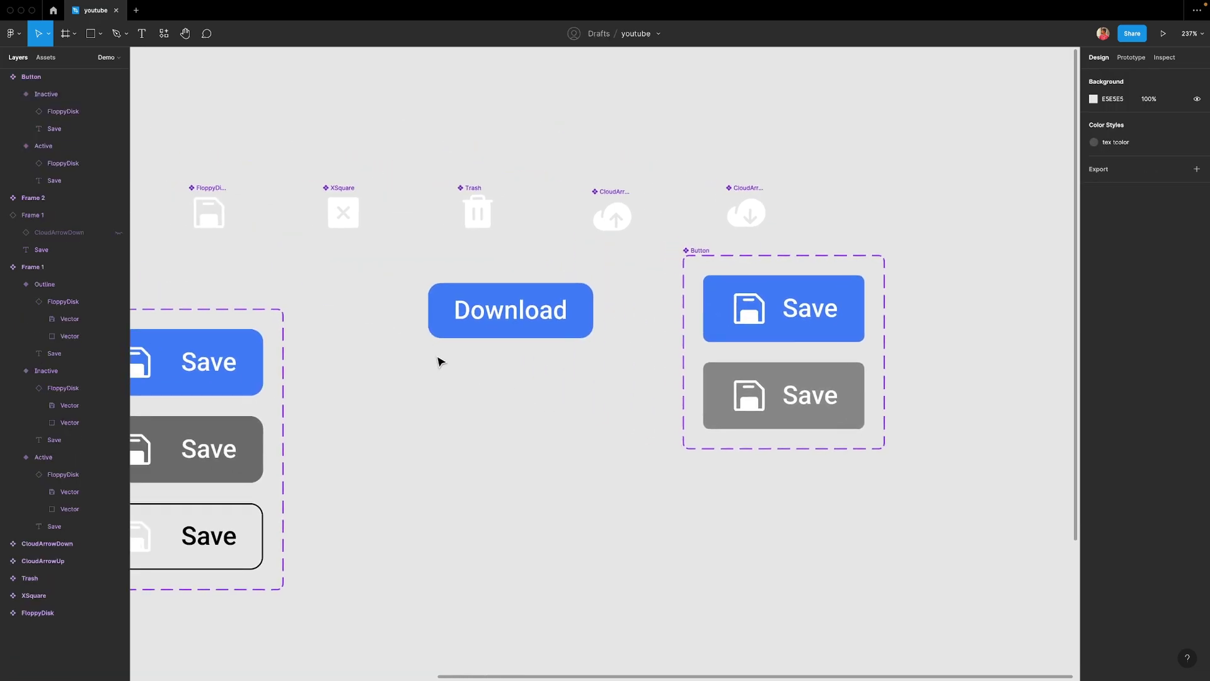
{"action": "left_click_drag", "start_coordinate": [173, 165], "coordinate": [875, 234]}
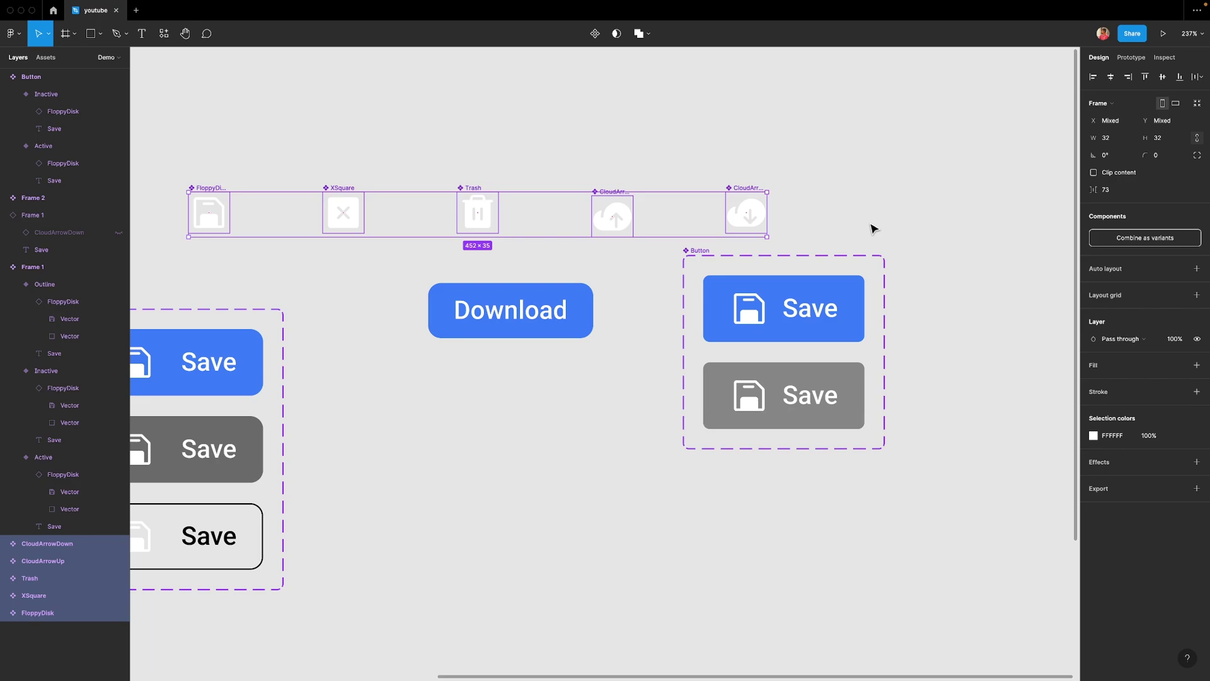
{"action": "double_click", "coordinate": [738, 327]}
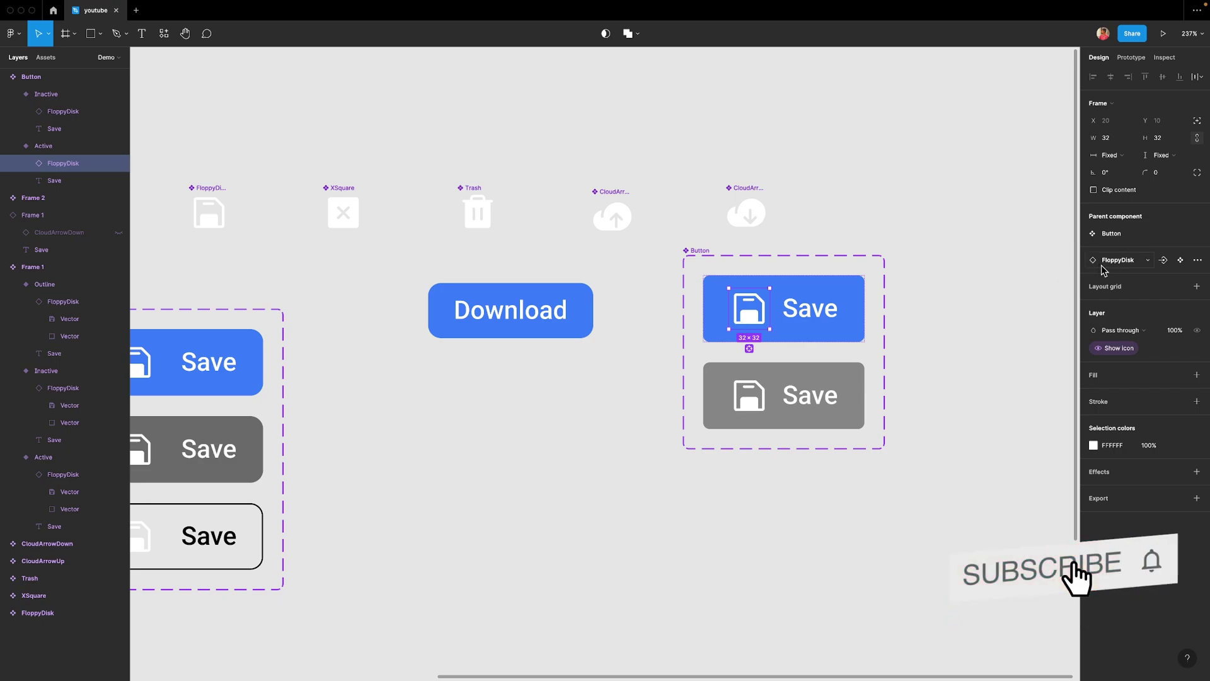
Create a 'Change icon' instance-swap property from the Active variant's FloppyDisk icon
{"action": "left_click", "coordinate": [1161, 260]}
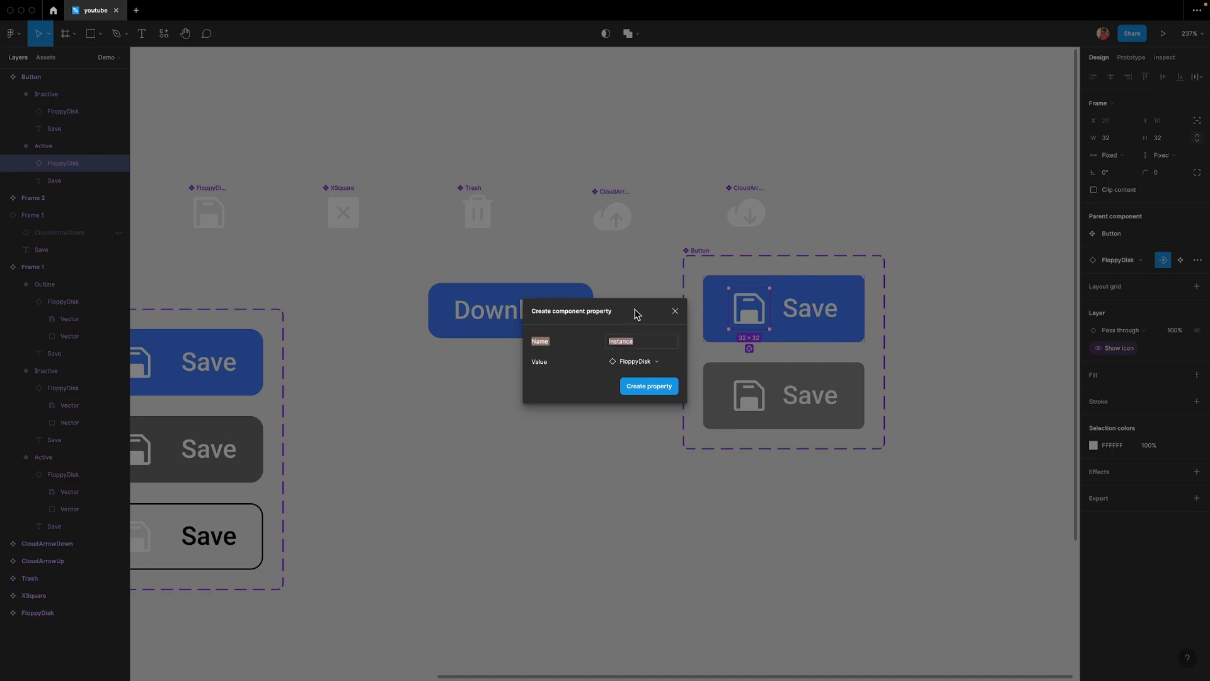
{"action": "left_click", "coordinate": [637, 343]}
{"action": "type", "text": "Change icon"}
{"action": "key", "text": "Return"}
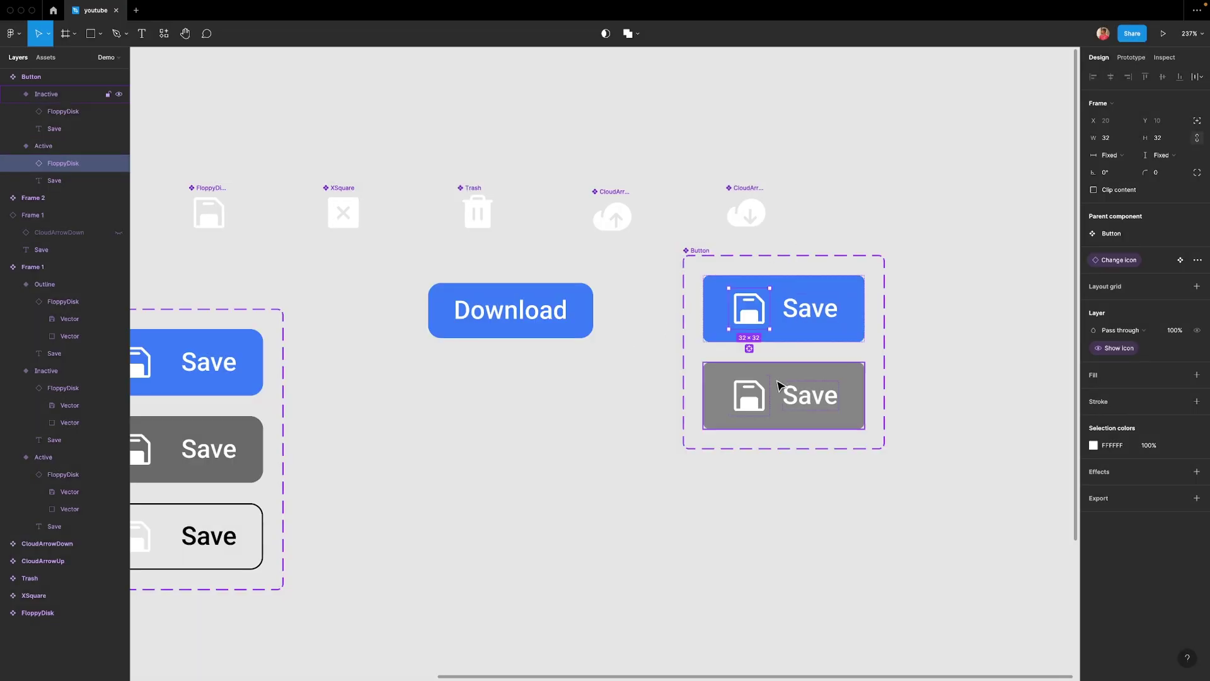
Link the Inactive variant's FloppyDisk icon to the same Change icon property
{"action": "left_click", "coordinate": [753, 414]}
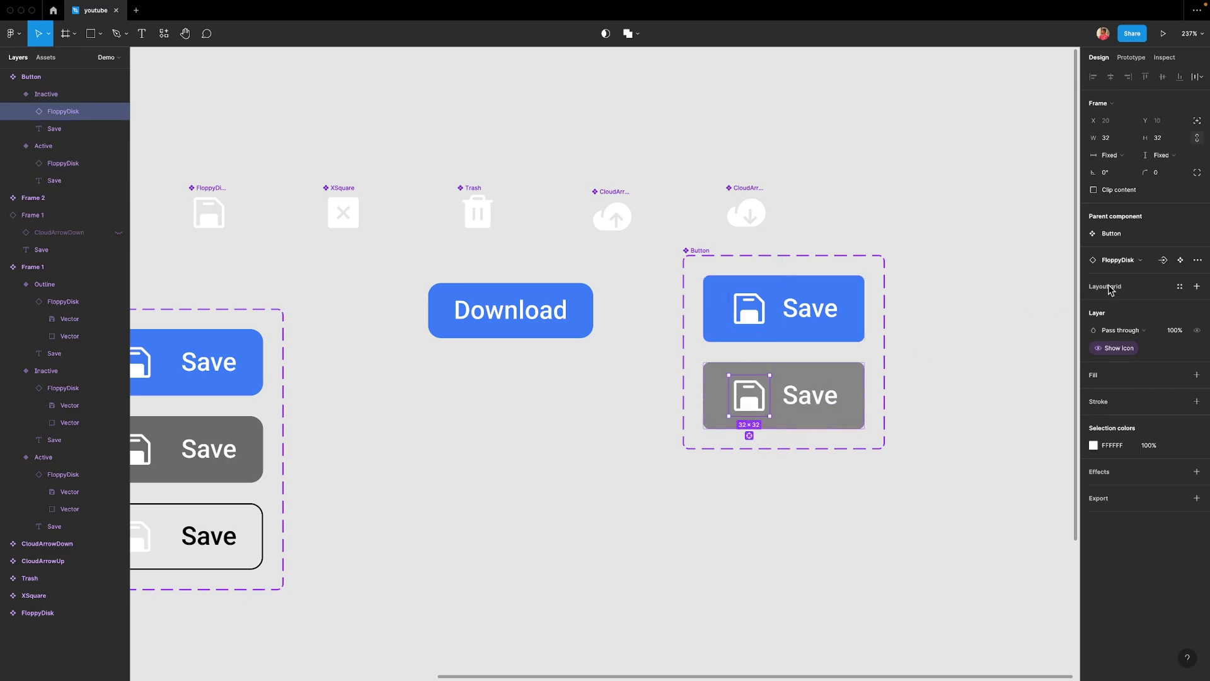
{"action": "left_click", "coordinate": [1163, 260]}
{"action": "left_click", "coordinate": [1134, 281]}
{"action": "left_click", "coordinate": [961, 361]}
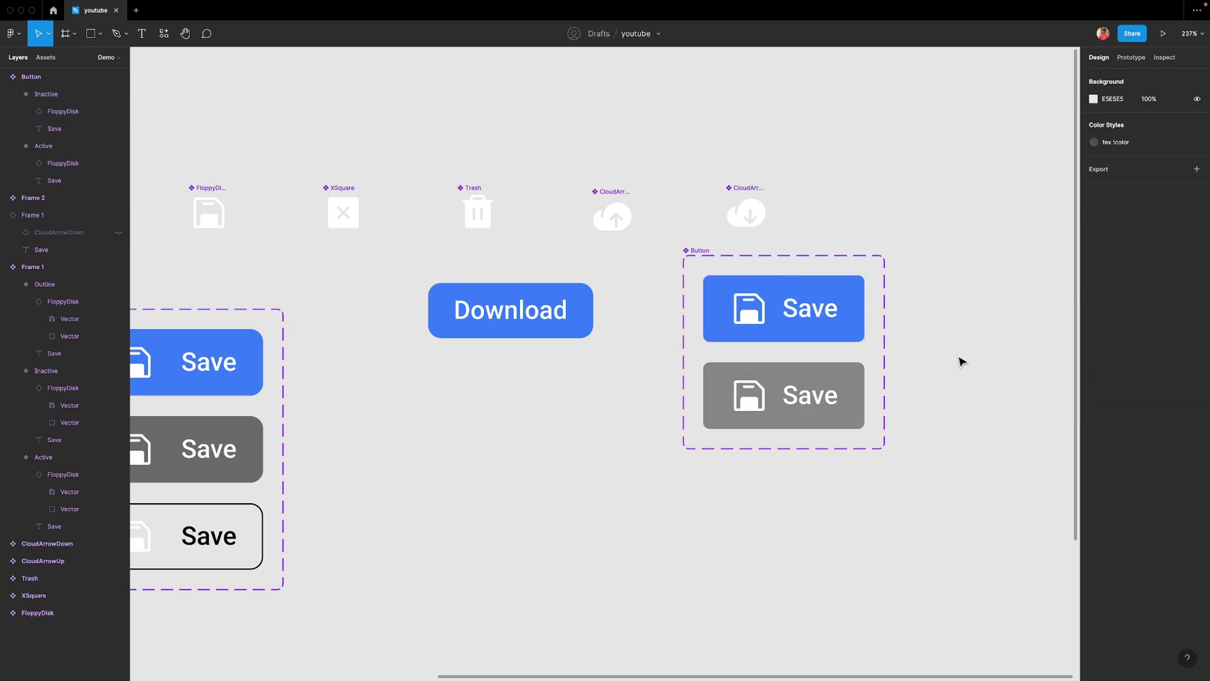
{"action": "scroll", "coordinate": [959, 360], "scroll_direction": "down", "scroll_amount": 2}
{"action": "left_click_drag", "start_coordinate": [972, 370], "coordinate": [725, 386]}
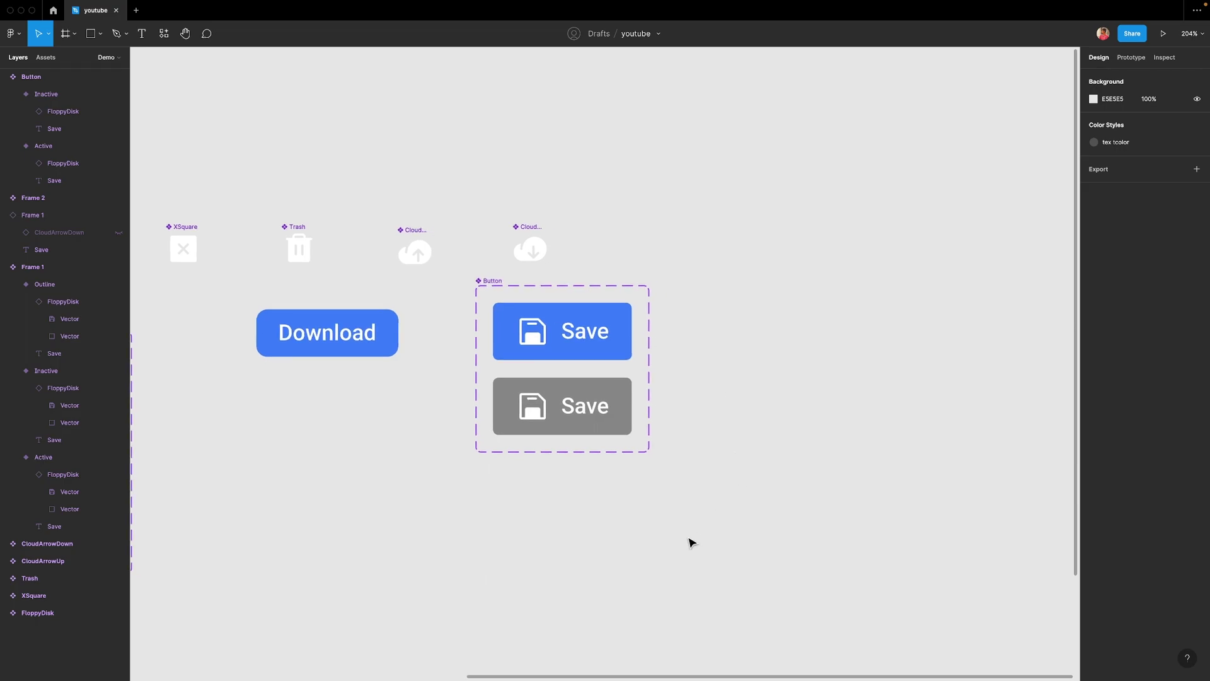
{"action": "left_click_drag", "start_coordinate": [692, 542], "coordinate": [712, 500]}
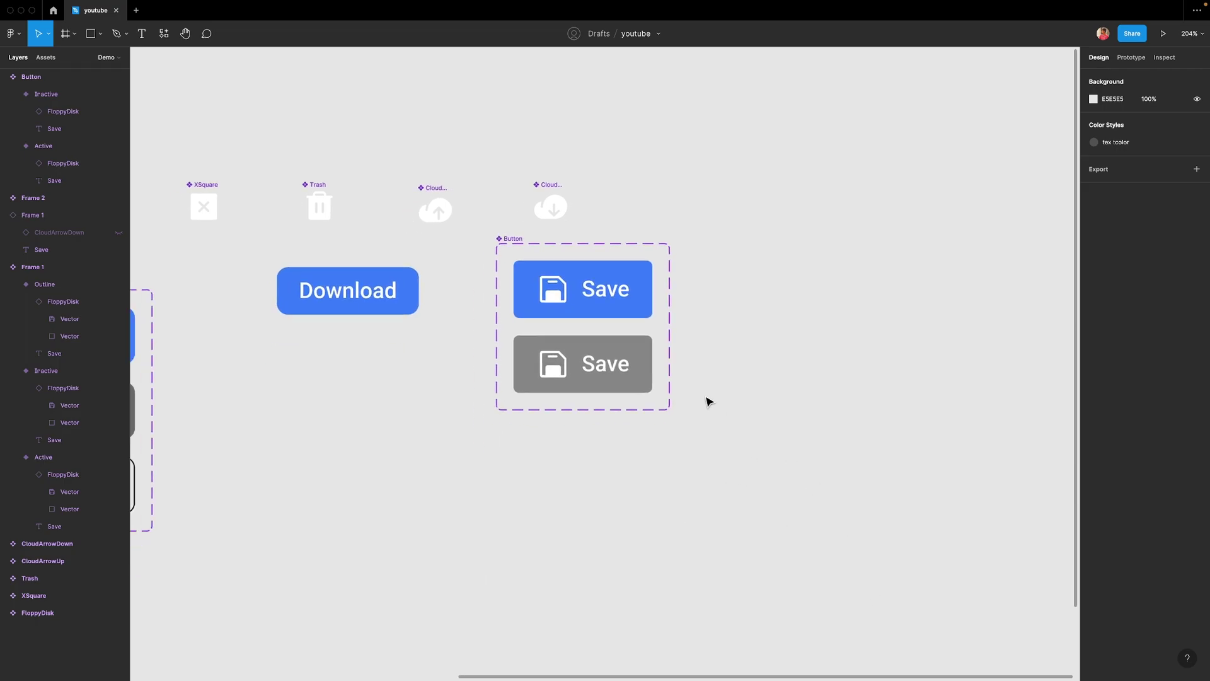
Drag a Save button instance from Assets beside the component set and zoom to it
{"action": "left_click", "coordinate": [523, 240]}
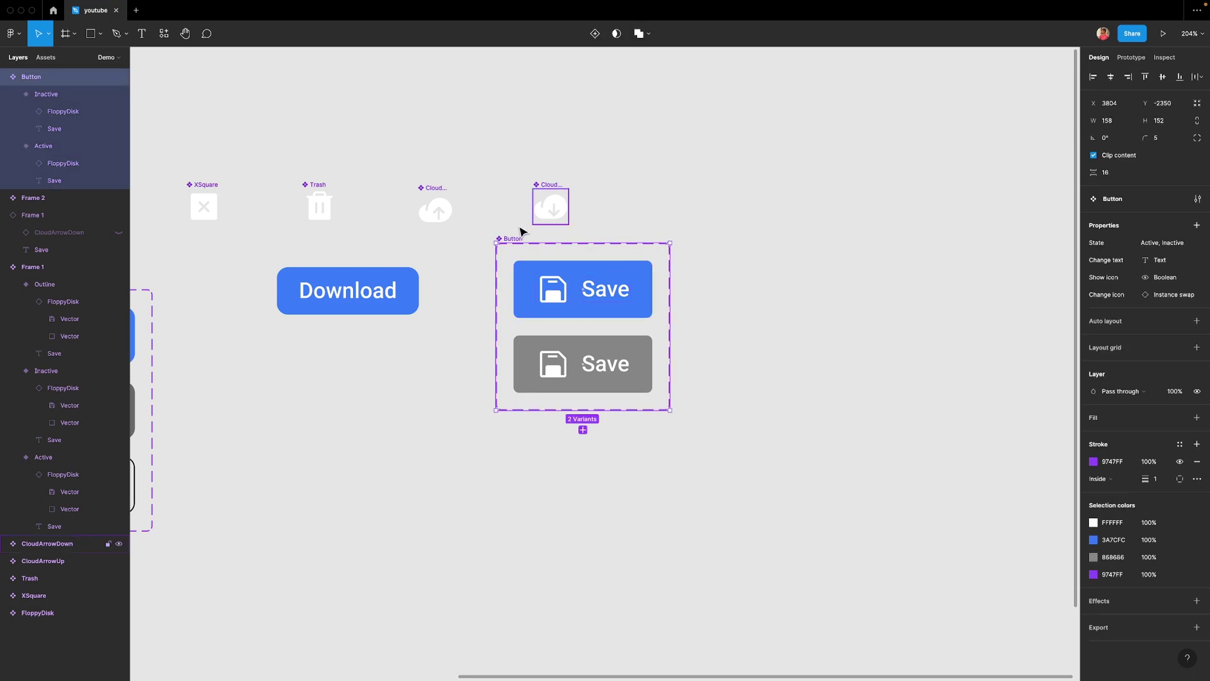
{"action": "left_click", "coordinate": [46, 58]}
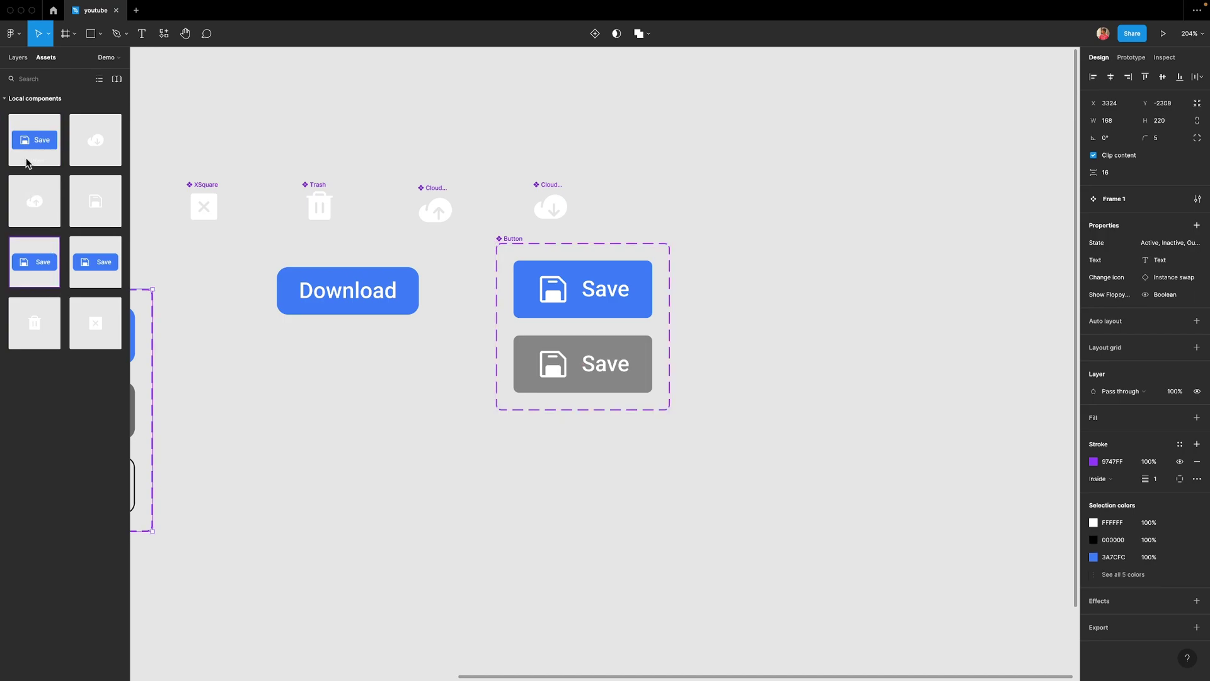
{"action": "mouse_move", "coordinate": [28, 142]}
{"action": "left_mouse_down"}
{"action": "mouse_move", "coordinate": [819, 337]}
{"action": "mouse_move", "coordinate": [847, 289]}
{"action": "left_mouse_up"}
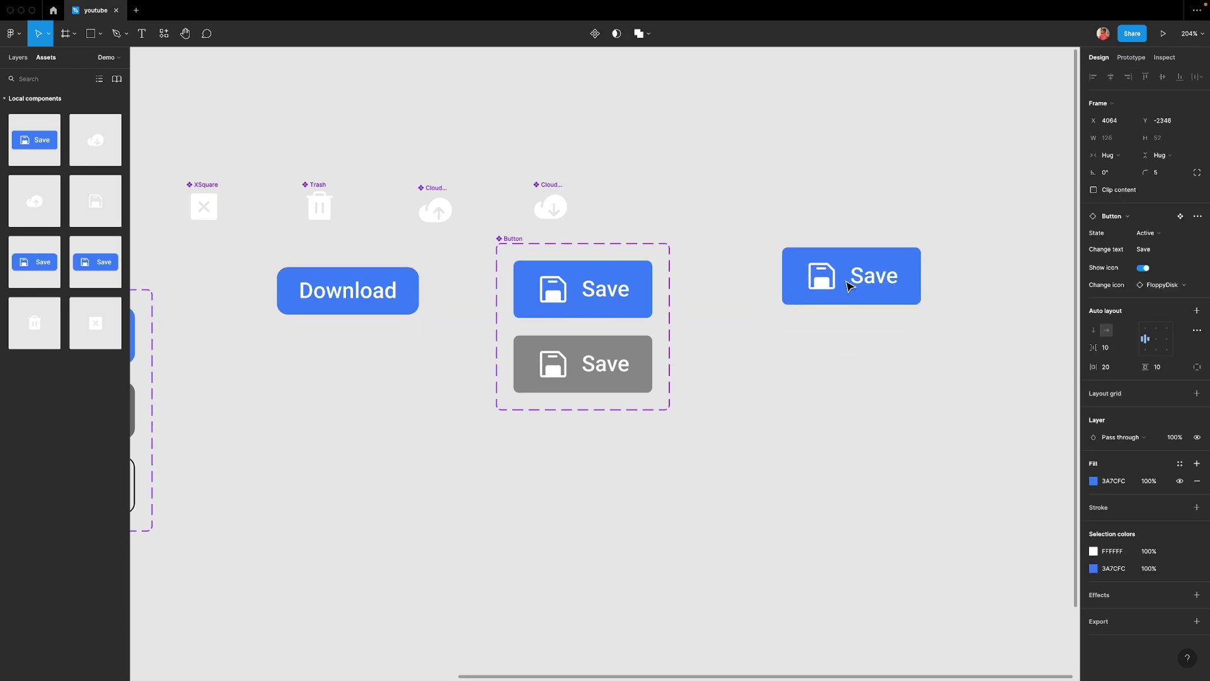
{"action": "left_click", "coordinate": [872, 395]}
{"action": "left_click", "coordinate": [878, 298]}
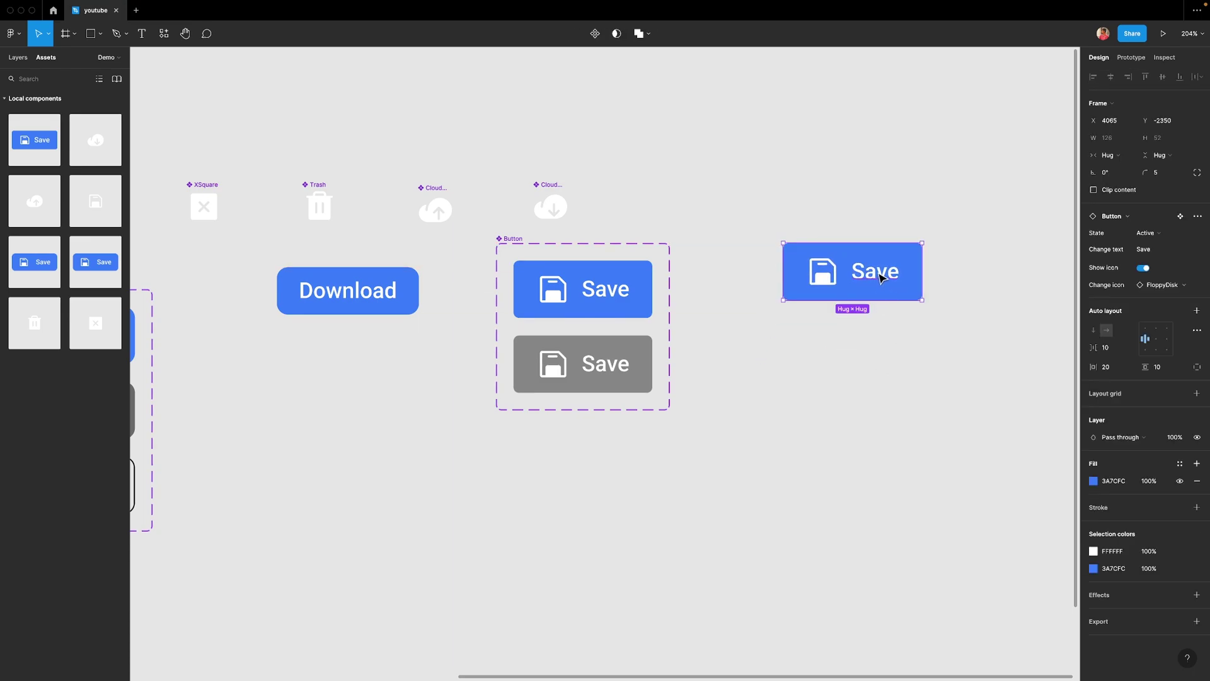
{"action": "key", "text": "shift+2"}
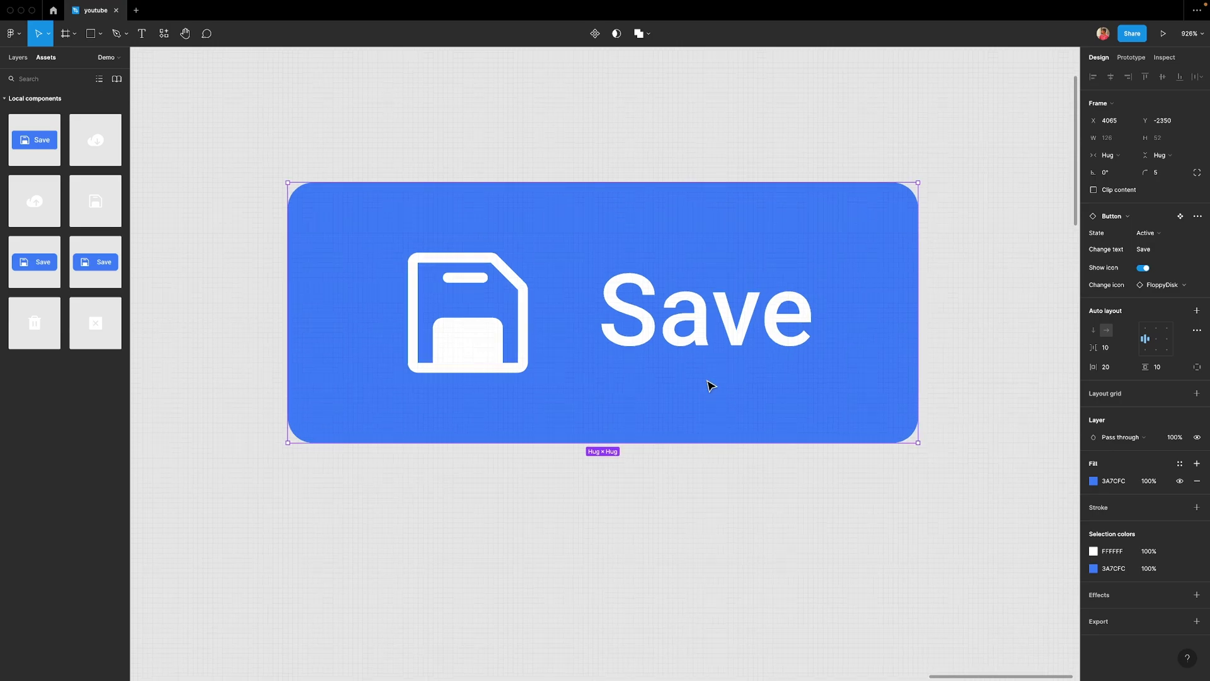
{"action": "double_click", "coordinate": [747, 337]}
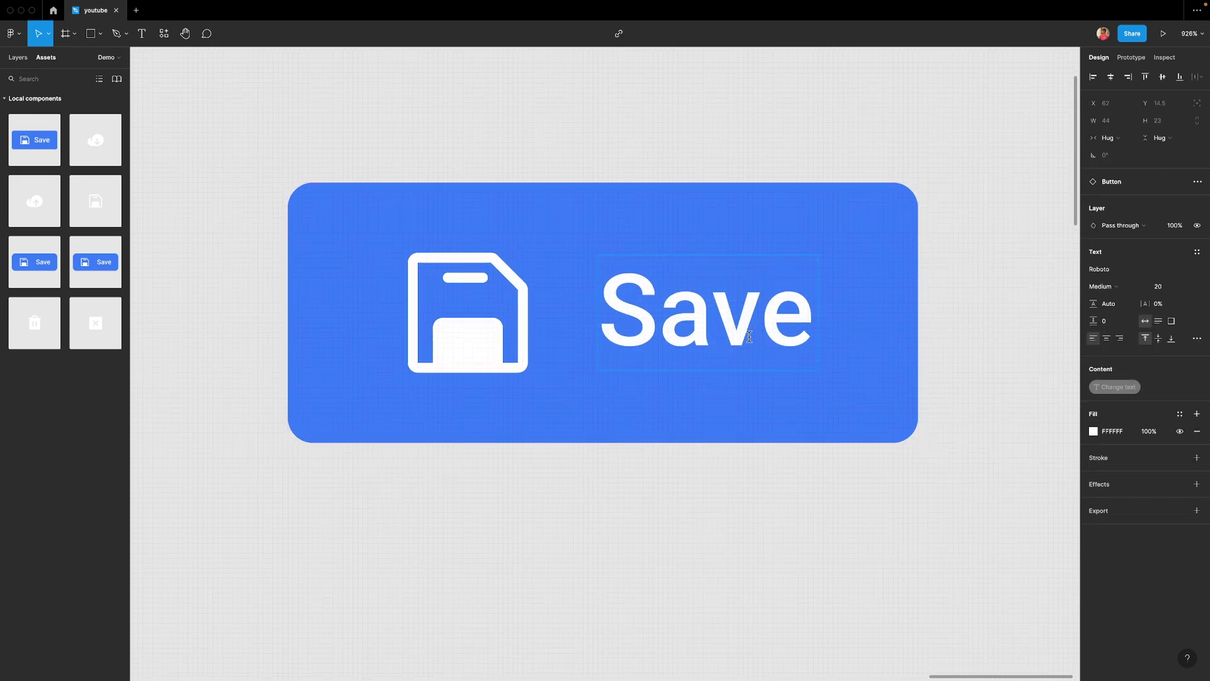
{"action": "left_click", "coordinate": [749, 336]}
{"action": "left_click", "coordinate": [776, 586]}
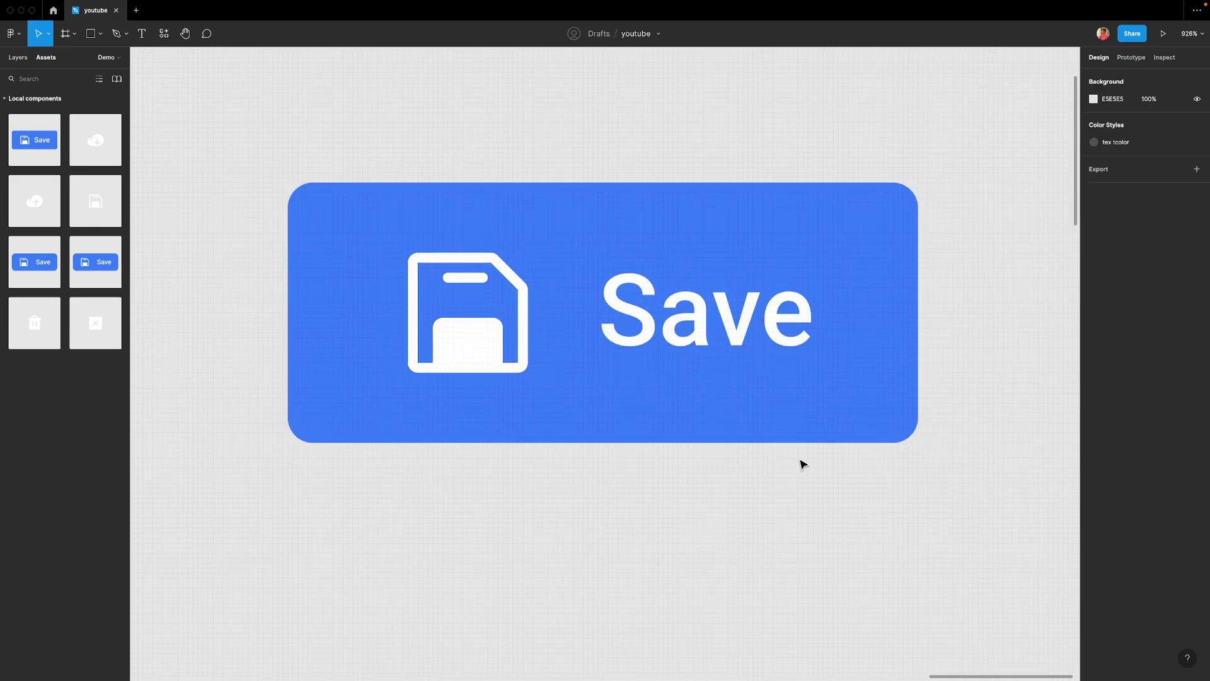
{"action": "left_click", "coordinate": [805, 430]}
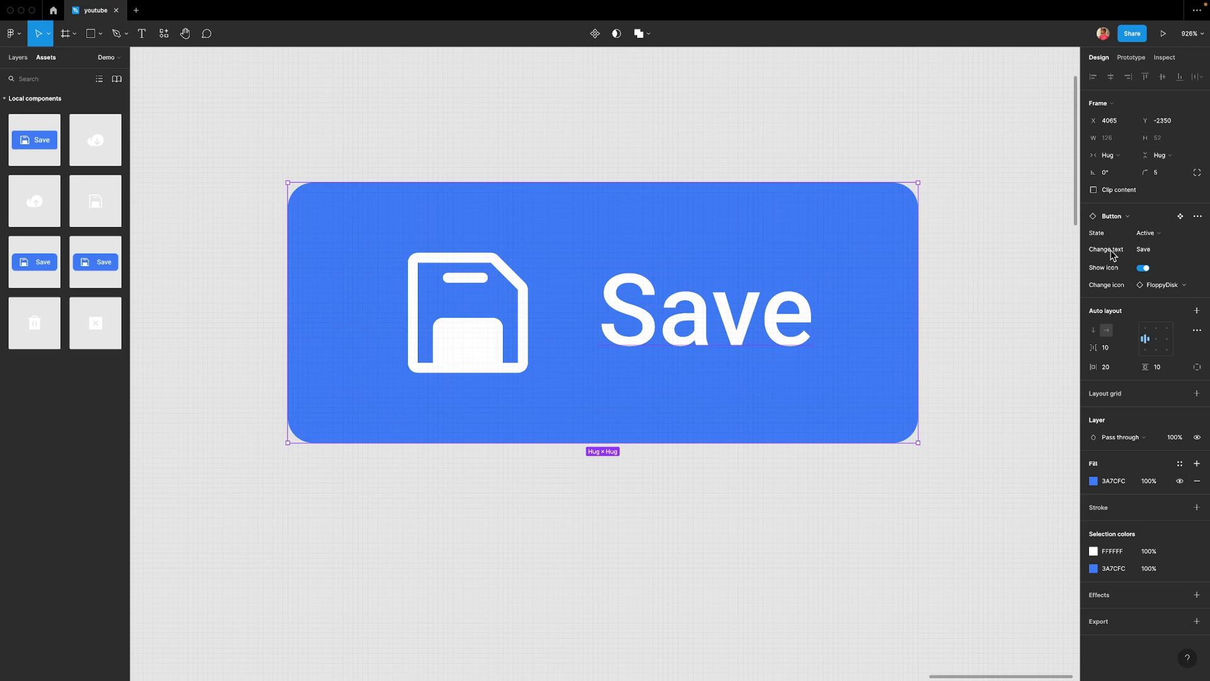
Set the instance's Change text property to 'Download'
{"action": "left_click", "coordinate": [1154, 255]}
{"action": "type", "text": "Download"}
{"action": "key", "text": "Return"}
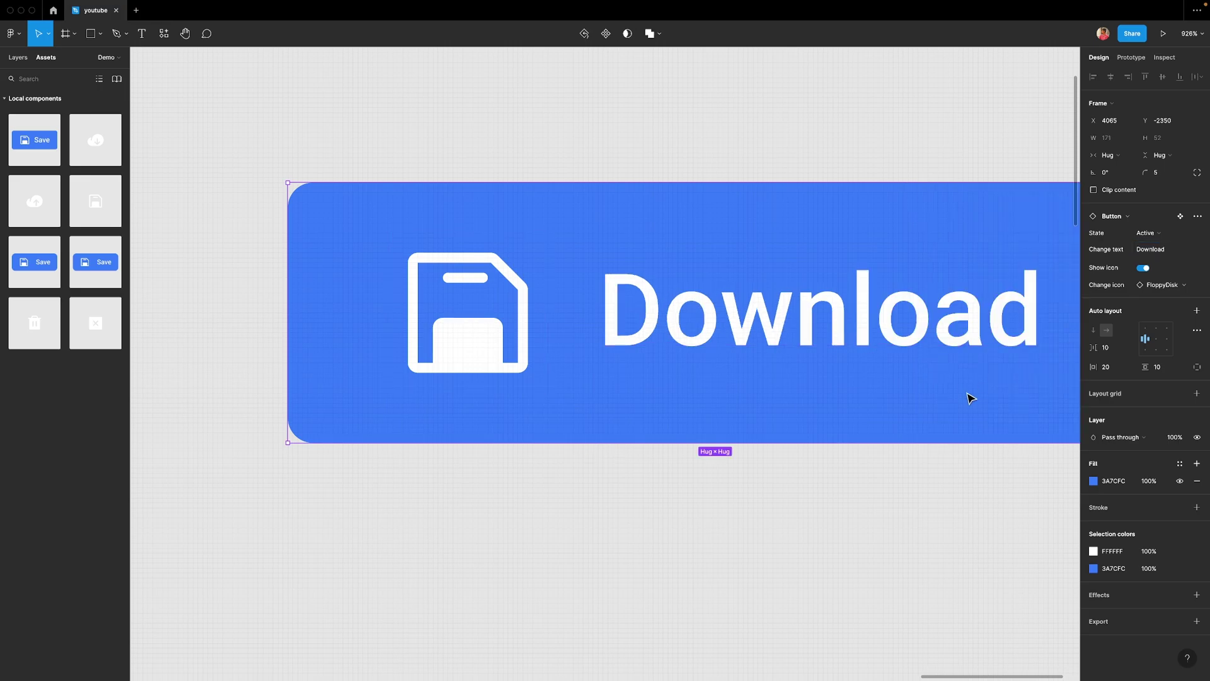
{"action": "scroll", "coordinate": [789, 561], "scroll_direction": "down", "scroll_amount": 3, "text": "ctrl"}
{"action": "scroll", "coordinate": [748, 538], "scroll_direction": "right", "scroll_amount": 2}
{"action": "left_click", "coordinate": [773, 569]}
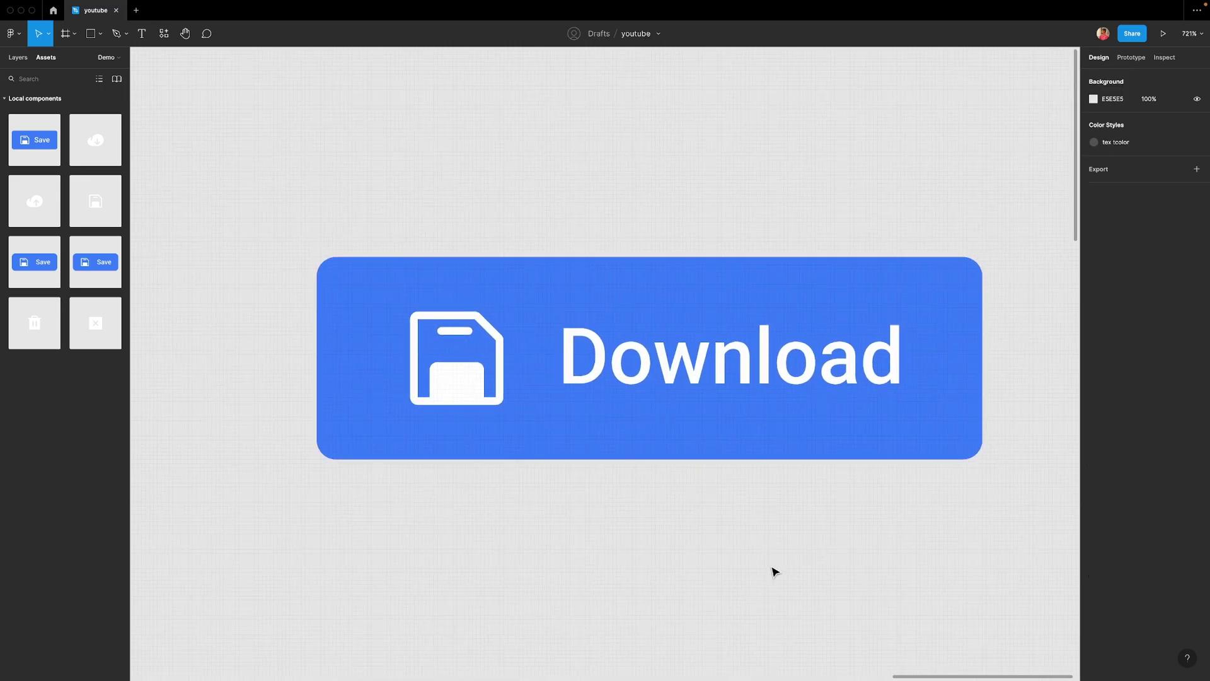
{"action": "left_click", "coordinate": [644, 399]}
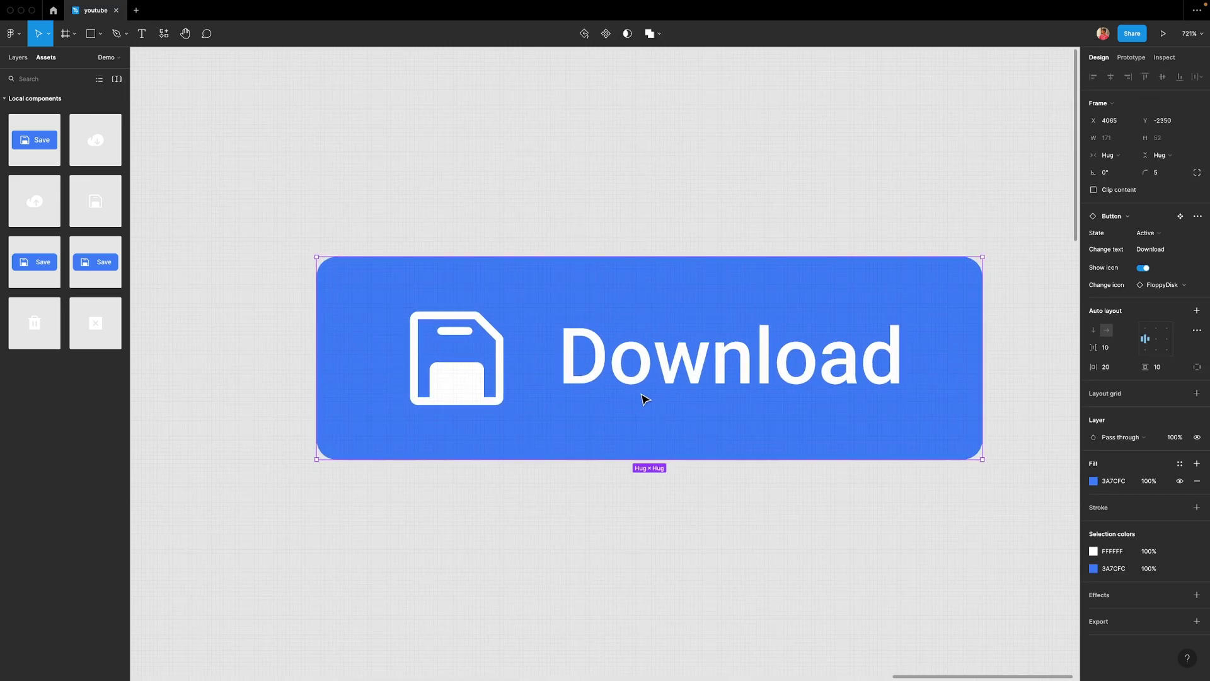
Switch the Download button's State to Inactive, then back to Active
{"action": "left_click", "coordinate": [1169, 234]}
{"action": "left_click", "coordinate": [1169, 246]}
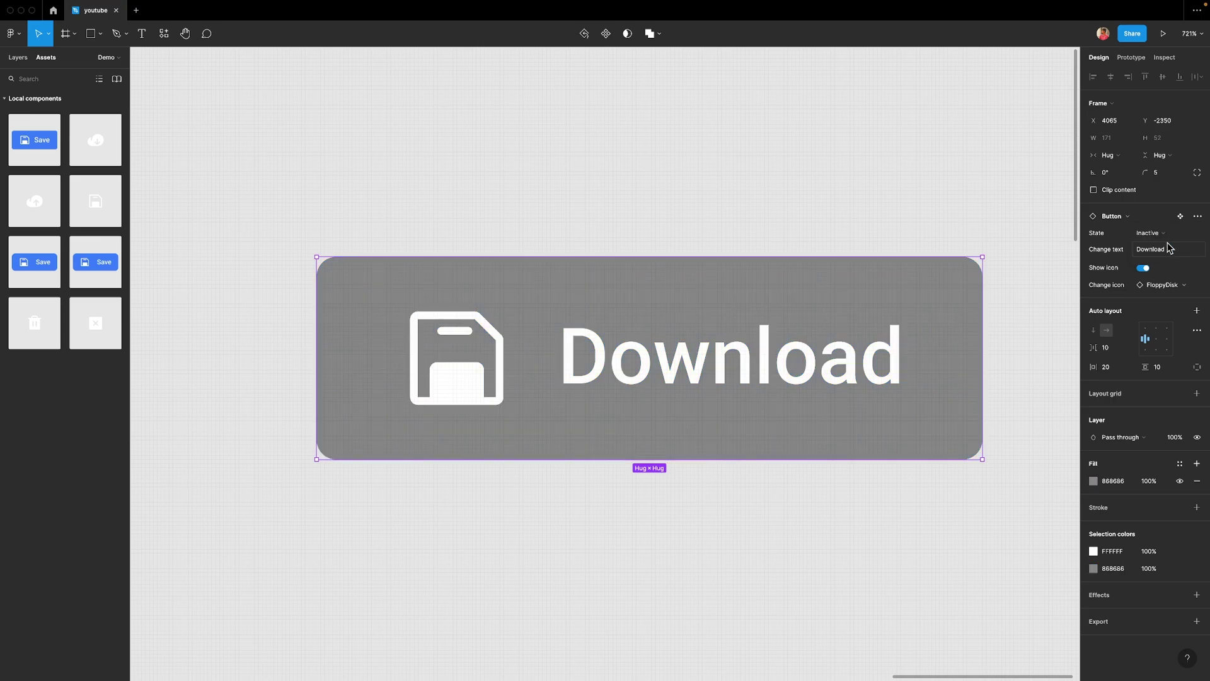
{"action": "scroll", "coordinate": [586, 489], "scroll_direction": "down", "scroll_amount": 3, "text": "ctrl"}
{"action": "left_click_drag", "start_coordinate": [424, 532], "coordinate": [813, 421]}
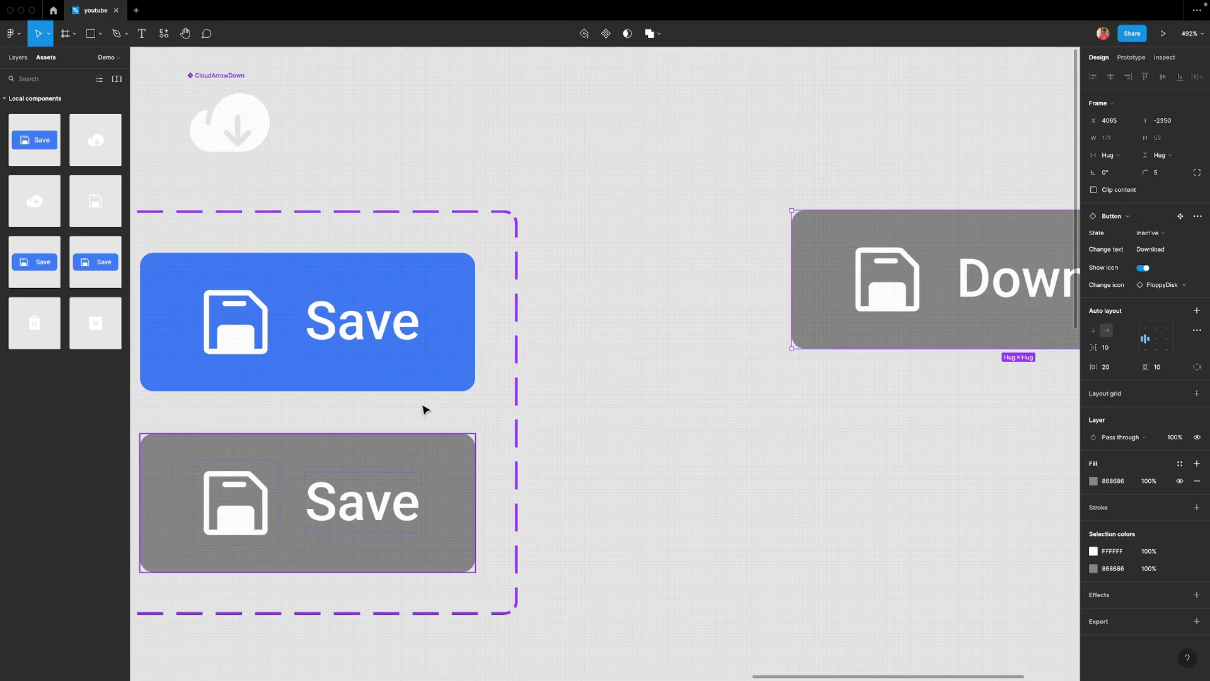
{"action": "scroll", "coordinate": [630, 492], "scroll_direction": "down", "scroll_amount": 3, "text": "ctrl"}
{"action": "scroll", "coordinate": [639, 485], "scroll_direction": "right", "scroll_amount": 3}
{"action": "scroll", "coordinate": [639, 485], "scroll_direction": "right", "scroll_amount": 1}
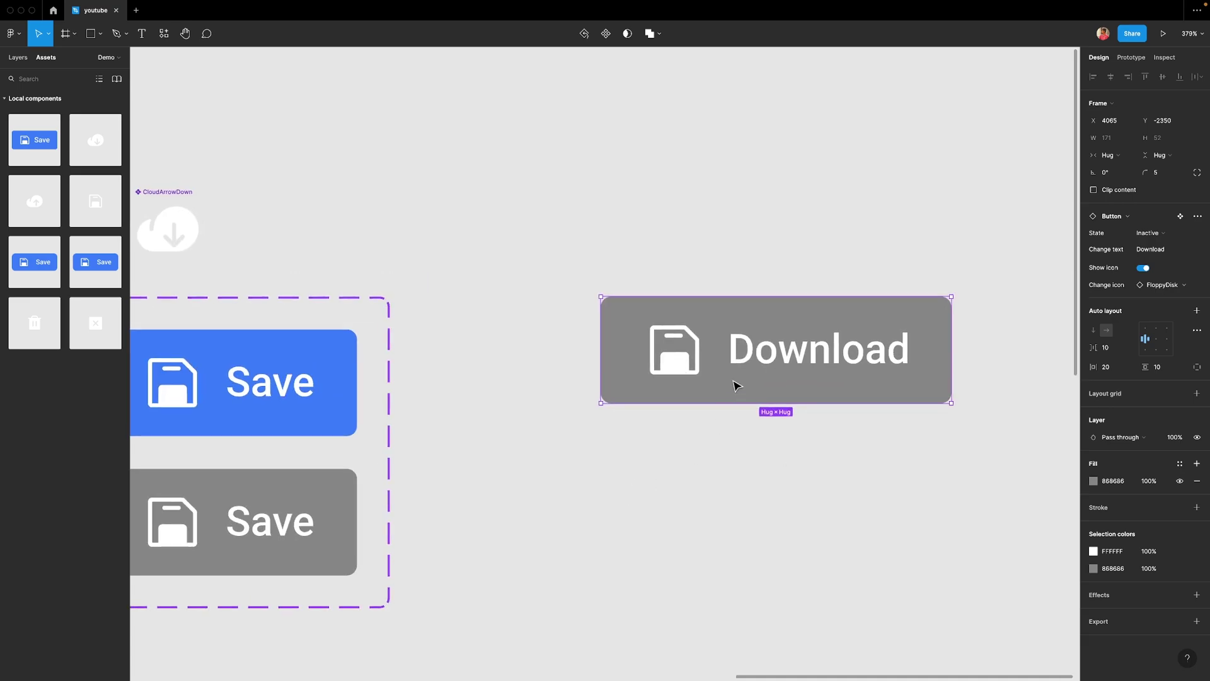
{"action": "left_click", "coordinate": [1148, 233]}
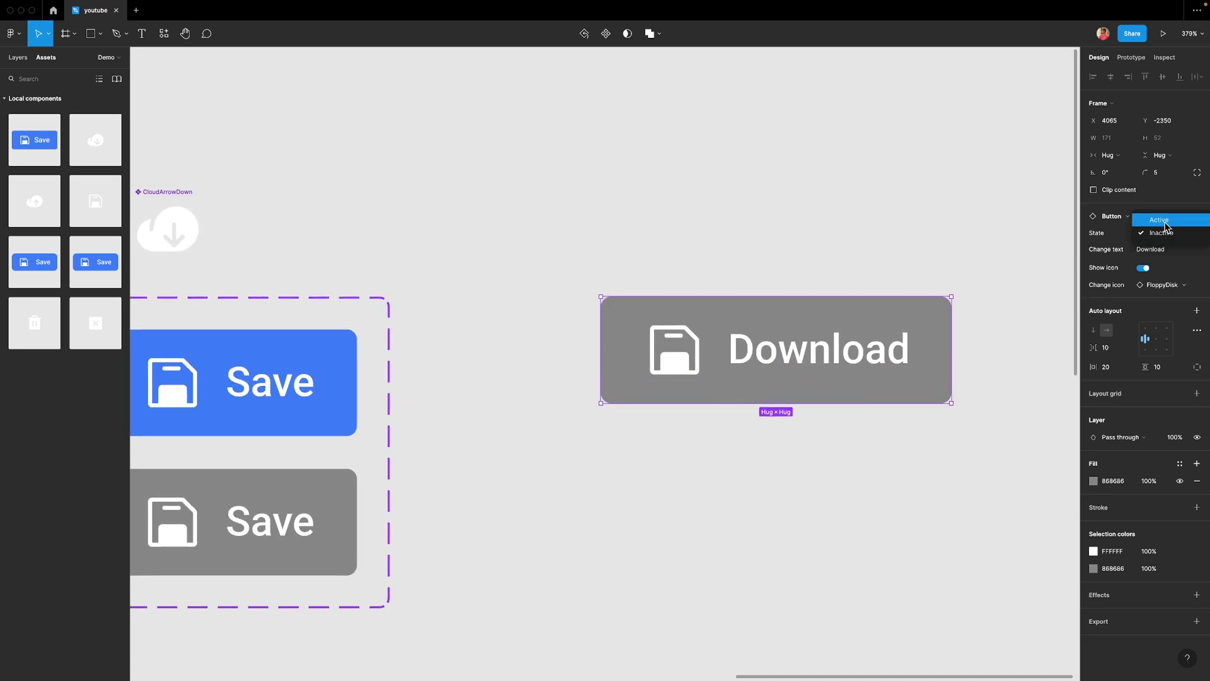
{"action": "left_click", "coordinate": [1164, 227]}
{"action": "scroll", "coordinate": [725, 483], "scroll_direction": "right", "scroll_amount": 3}
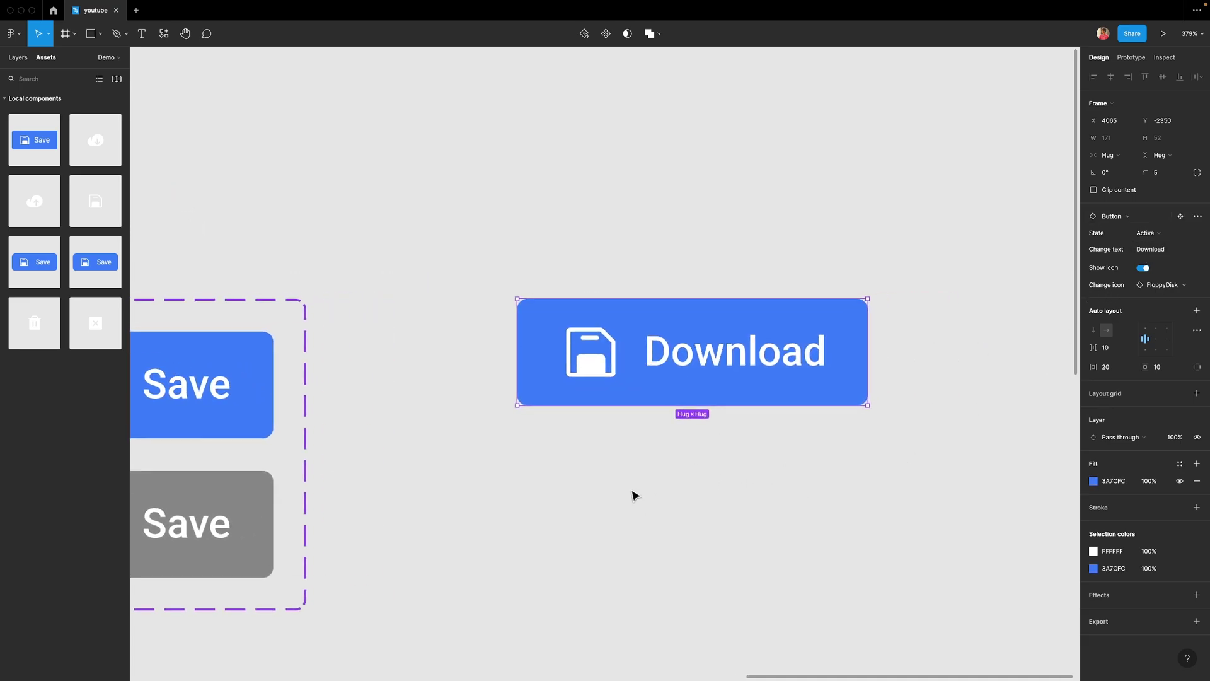
Swap the Download button's icon to CloudArrowDown via the Change icon property
{"action": "left_click", "coordinate": [679, 469]}
{"action": "double_click", "coordinate": [599, 366]}
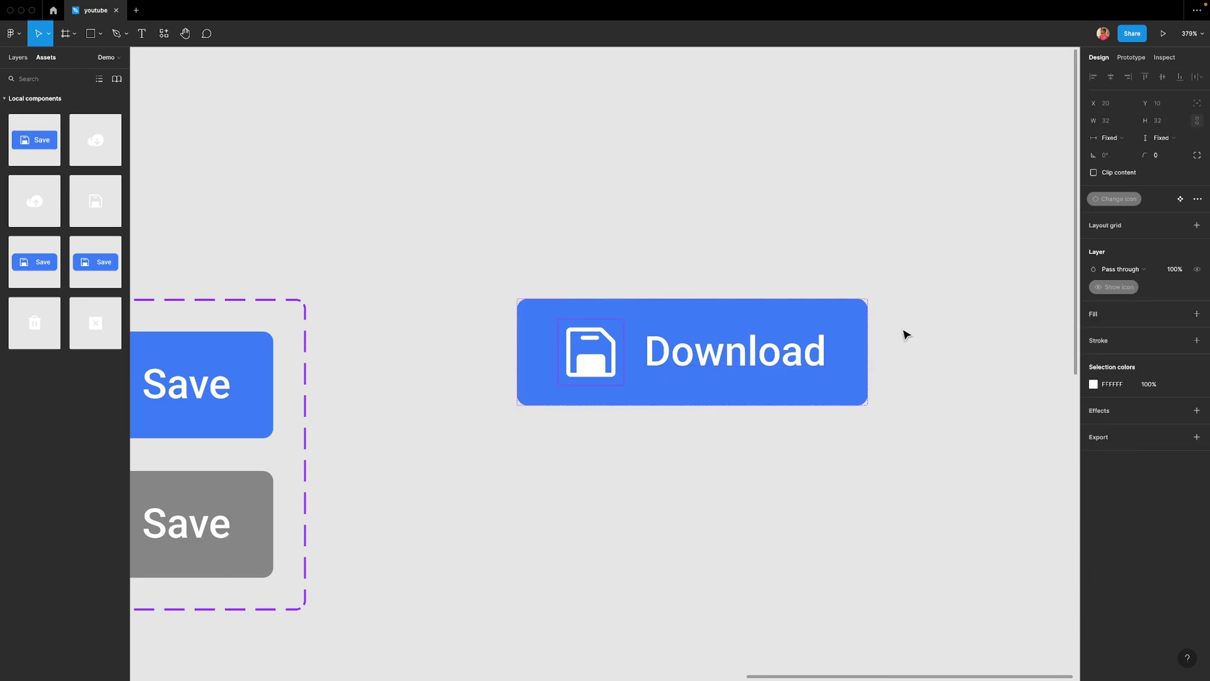
{"action": "left_click", "coordinate": [754, 378]}
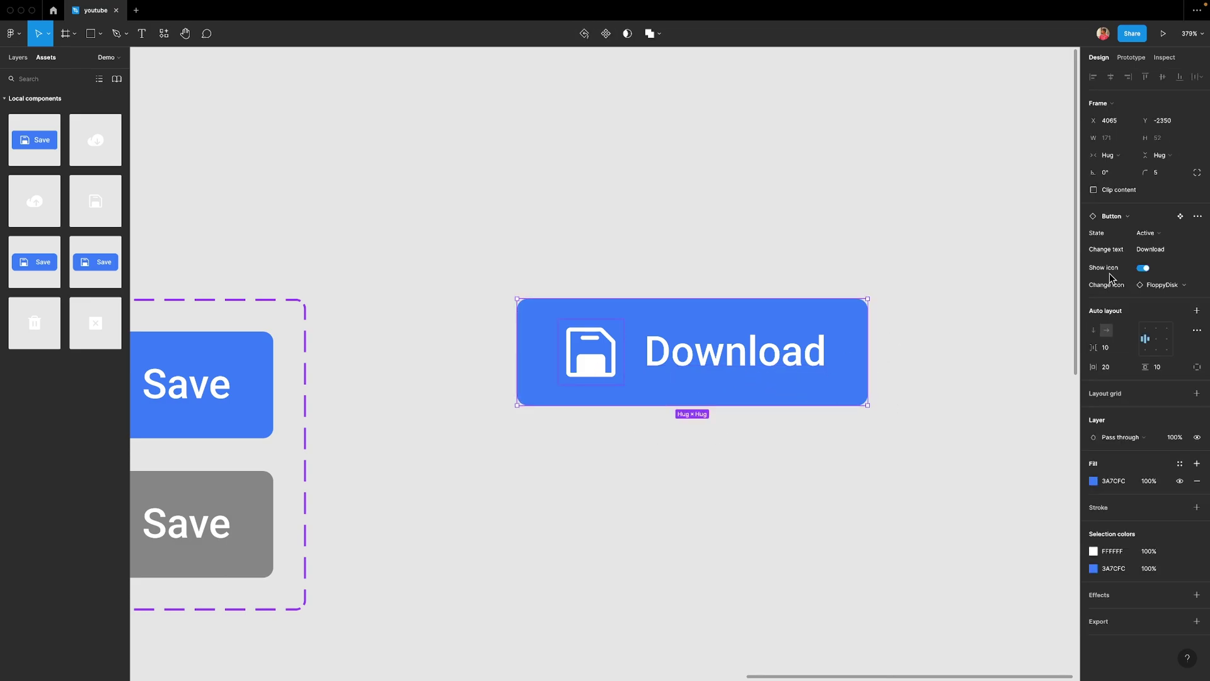
{"action": "left_click", "coordinate": [1191, 289]}
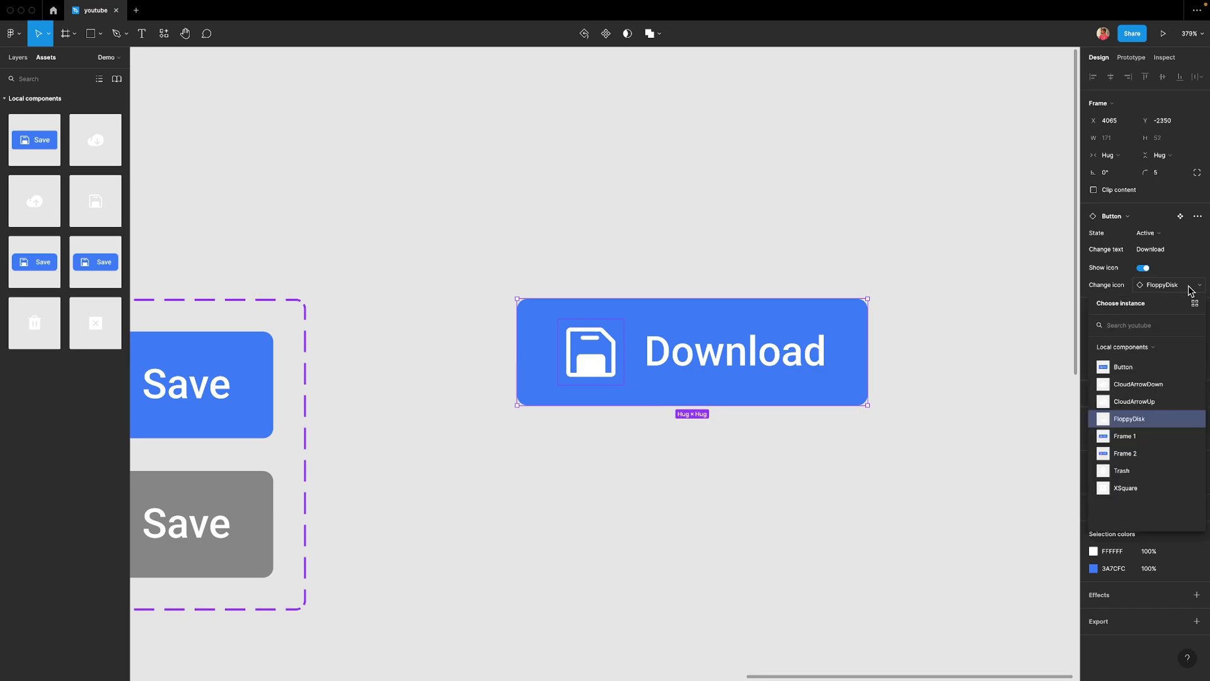
{"action": "left_click", "coordinate": [1139, 385]}
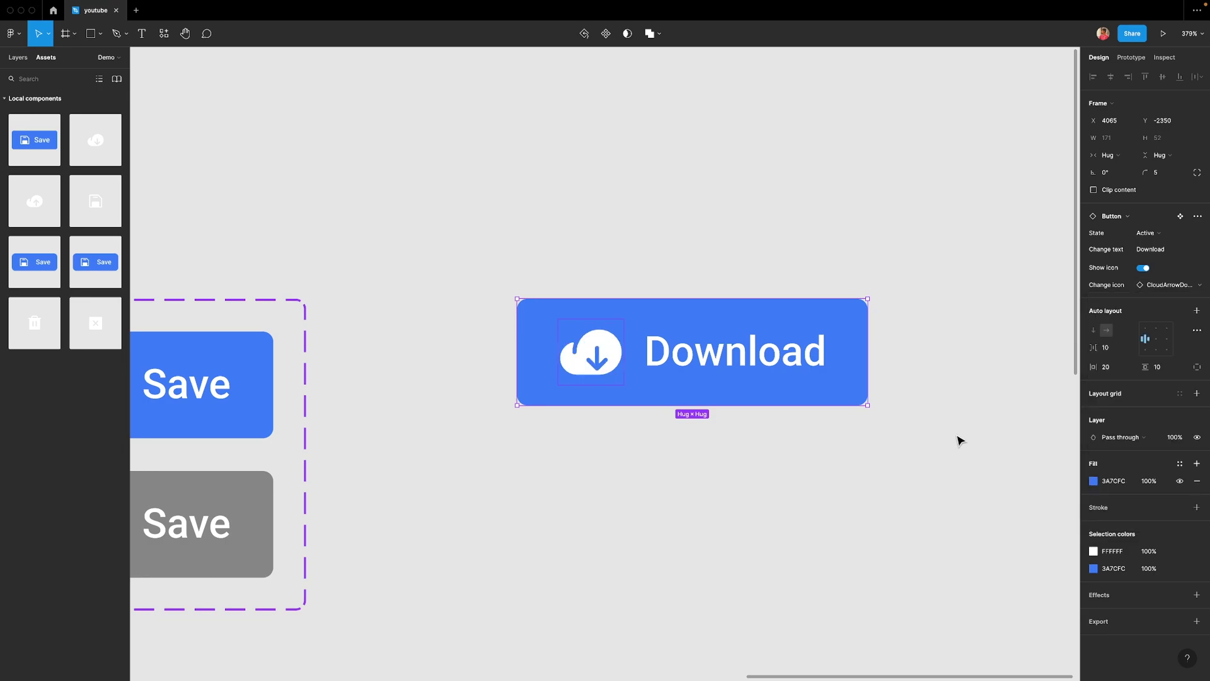
{"action": "left_click", "coordinate": [744, 468]}
Turn off Show icon so the Download button is text-only
{"action": "left_click_drag", "start_coordinate": [490, 271], "coordinate": [881, 445]}
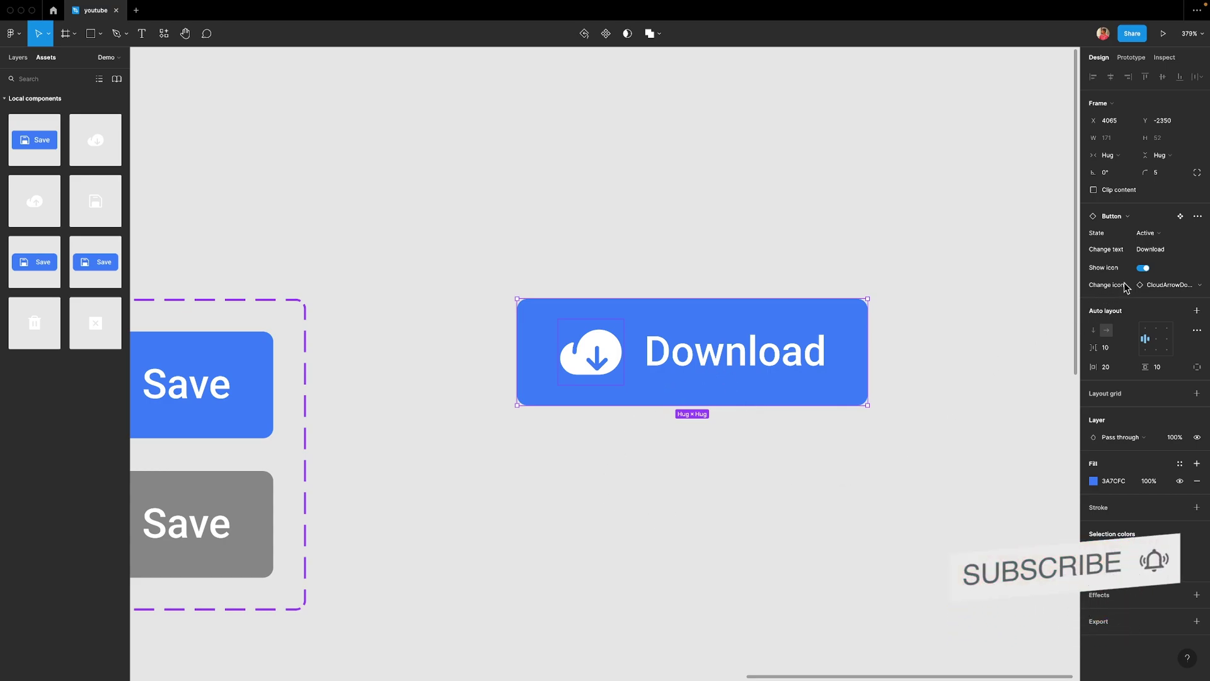
{"action": "left_click", "coordinate": [1141, 270]}
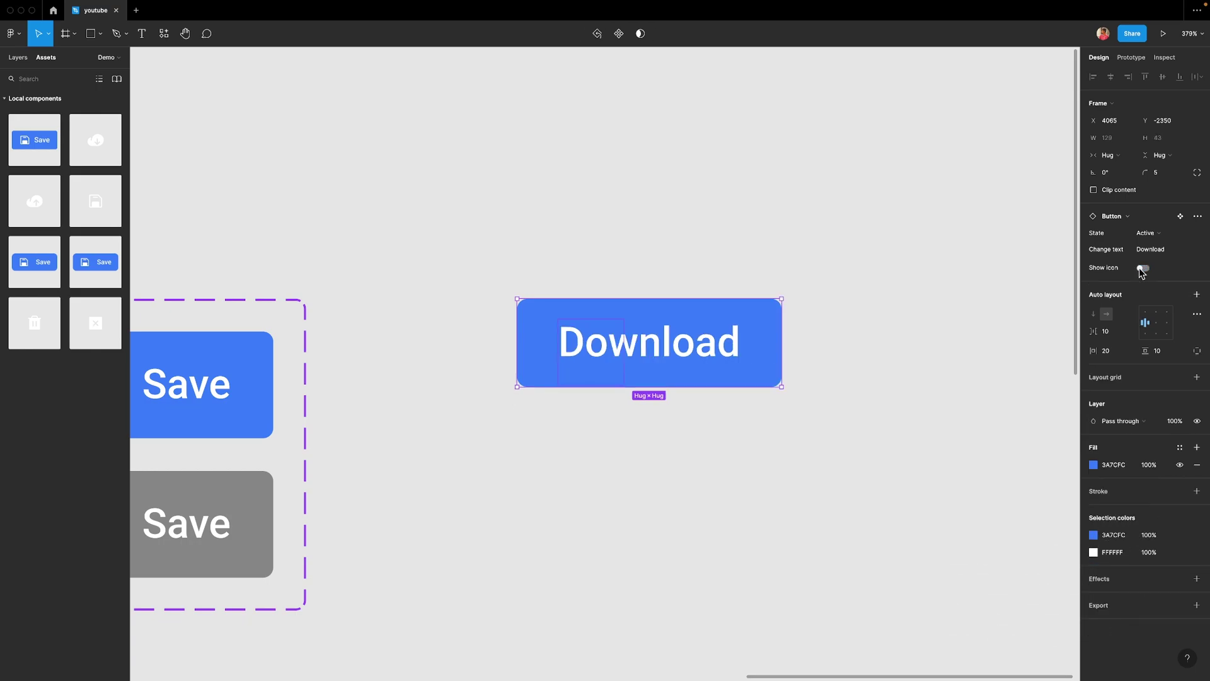
{"action": "left_click", "coordinate": [895, 426]}
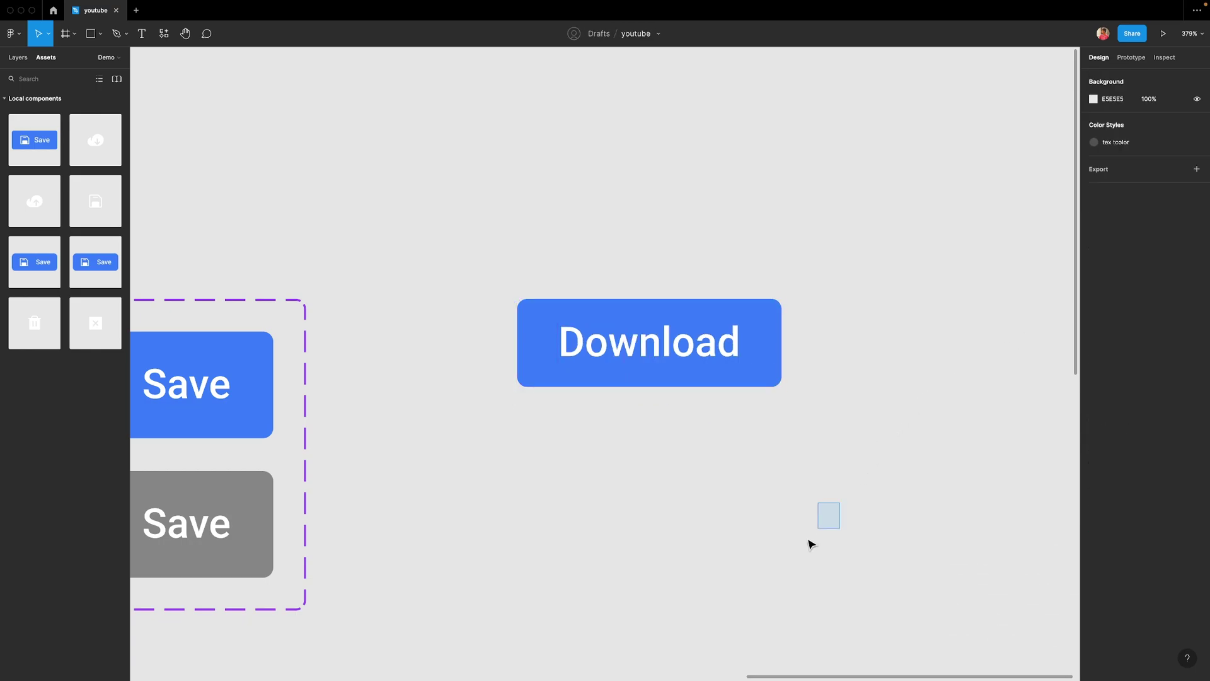
Review the icon components and finished Download button, then stop the OBS recording
{"action": "left_click_drag", "start_coordinate": [841, 503], "coordinate": [474, 283]}
{"action": "left_click", "coordinate": [490, 328]}
{"action": "scroll", "coordinate": [490, 329], "scroll_direction": "down", "scroll_amount": 5}
{"action": "scroll", "coordinate": [540, 422], "scroll_direction": "left", "scroll_amount": 1}
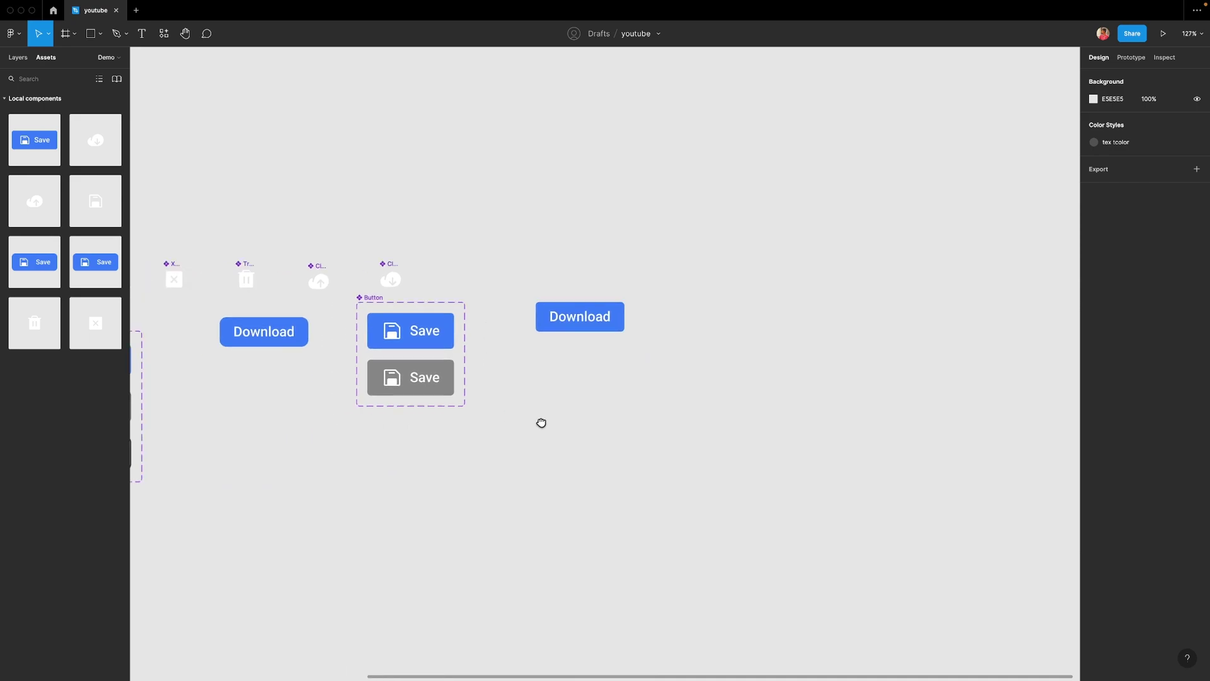
{"action": "scroll", "coordinate": [589, 410], "scroll_direction": "left", "scroll_amount": 4}
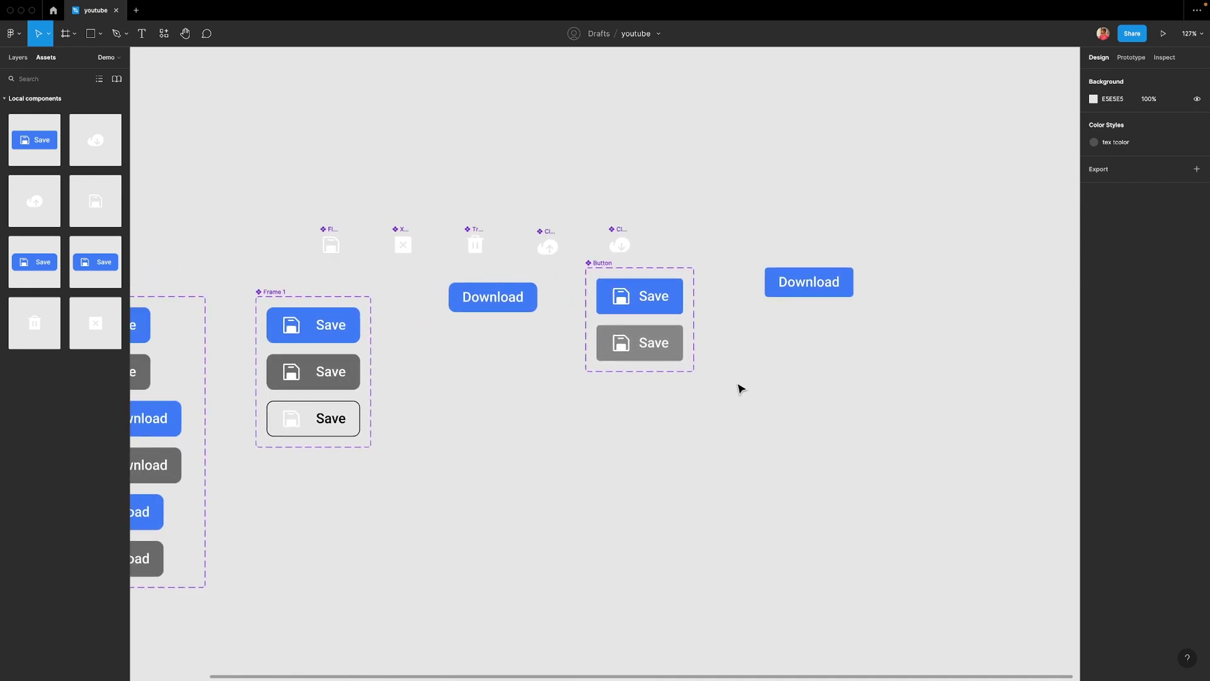
{"action": "scroll", "coordinate": [705, 432], "scroll_direction": "up", "scroll_amount": 1}
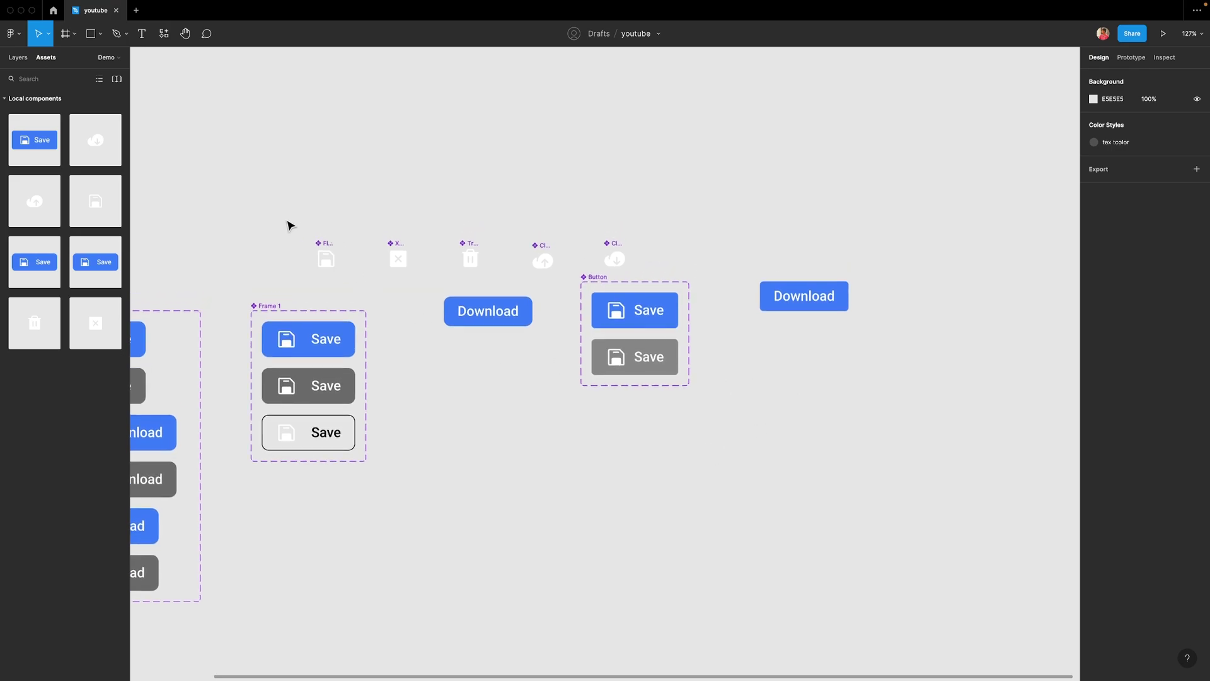
{"action": "mouse_move", "coordinate": [286, 220]}
{"action": "left_mouse_down"}
{"action": "mouse_move", "coordinate": [550, 312]}
{"action": "mouse_move", "coordinate": [657, 279]}
{"action": "left_mouse_up"}
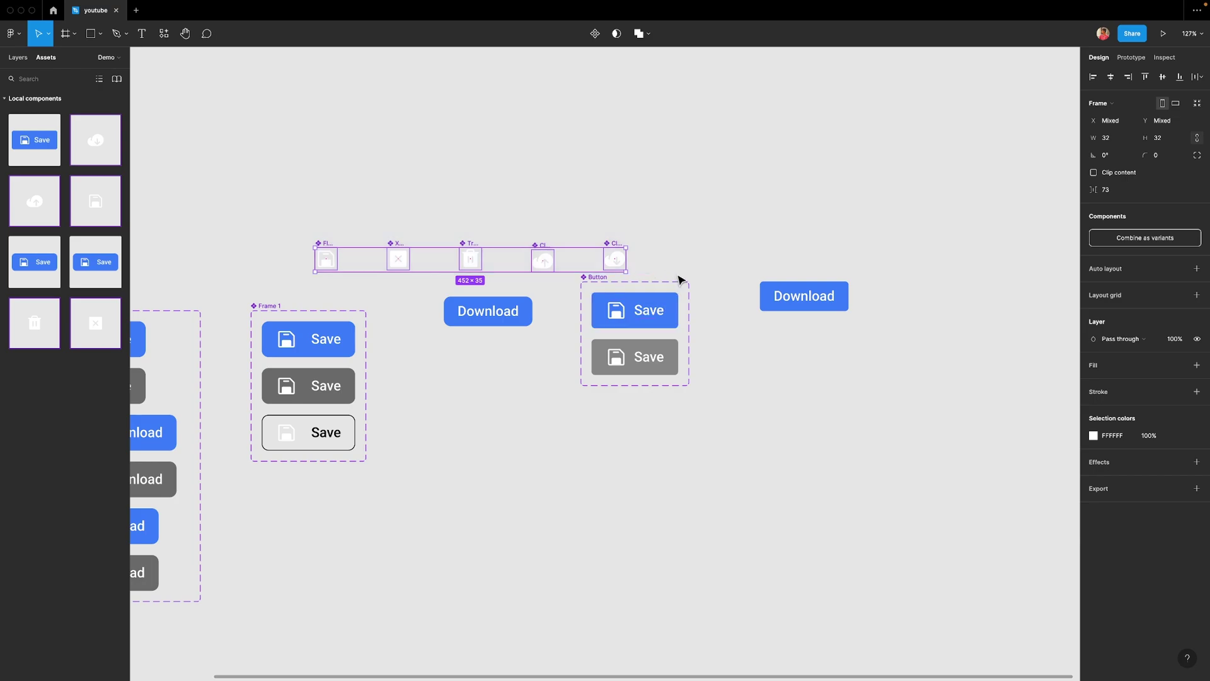
{"action": "mouse_move", "coordinate": [687, 265]}
{"action": "left_mouse_down"}
{"action": "mouse_move", "coordinate": [662, 329]}
{"action": "mouse_move", "coordinate": [607, 386]}
{"action": "mouse_move", "coordinate": [758, 484]}
{"action": "mouse_move", "coordinate": [792, 455]}
{"action": "left_mouse_up"}
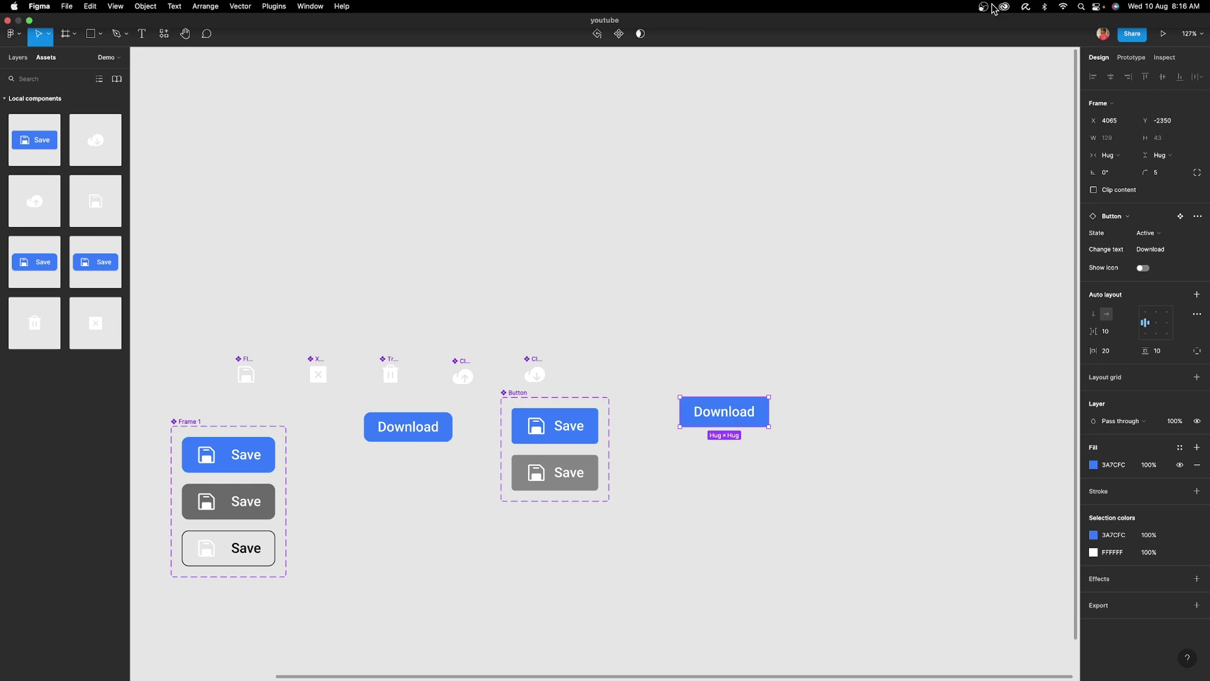
{"action": "left_click", "coordinate": [985, 7]}
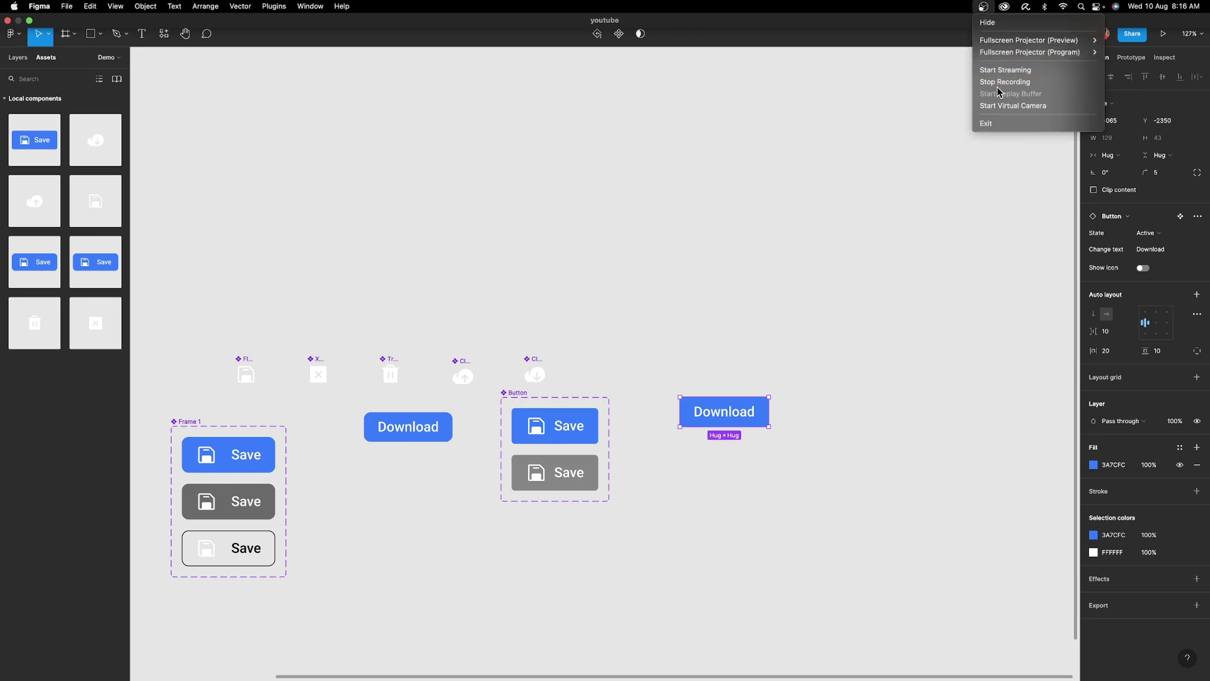